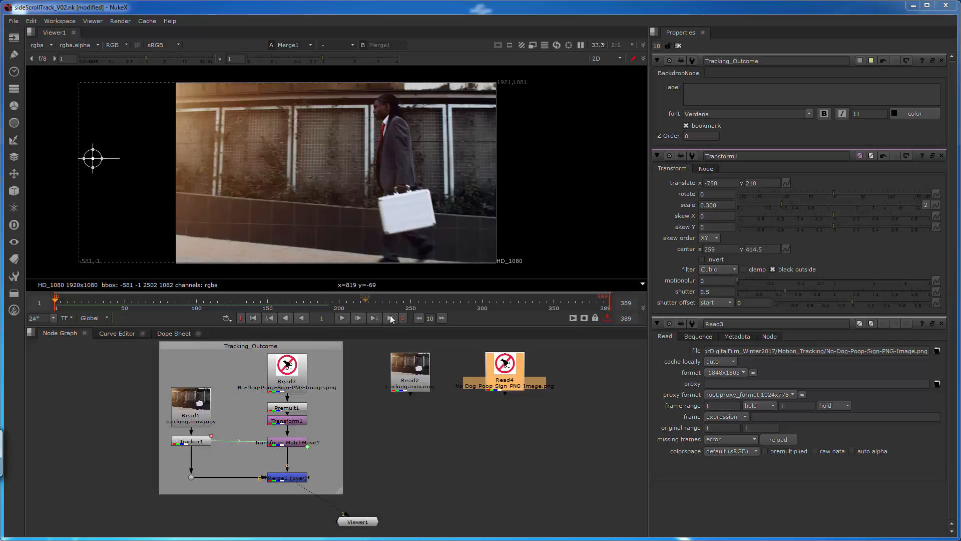
# Play back the finished sign-tracking composite to review the outcome, and return to the first frame
pyautogui.click(343, 318)
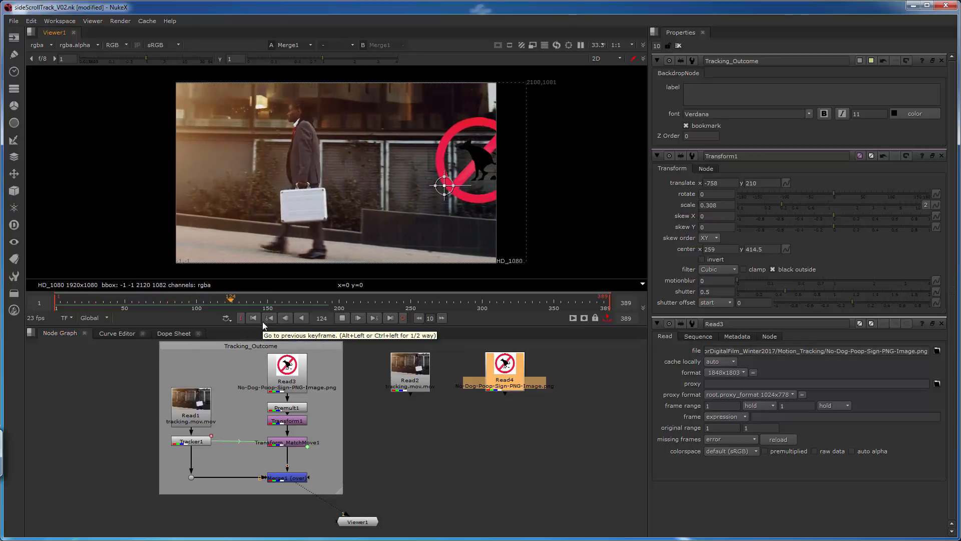
pyautogui.click(342, 318)
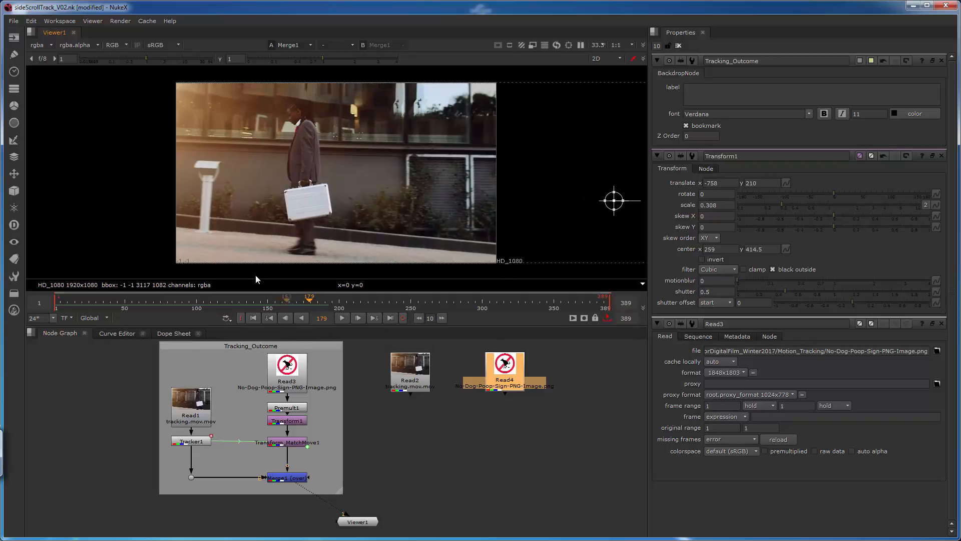
pyautogui.click(252, 318)
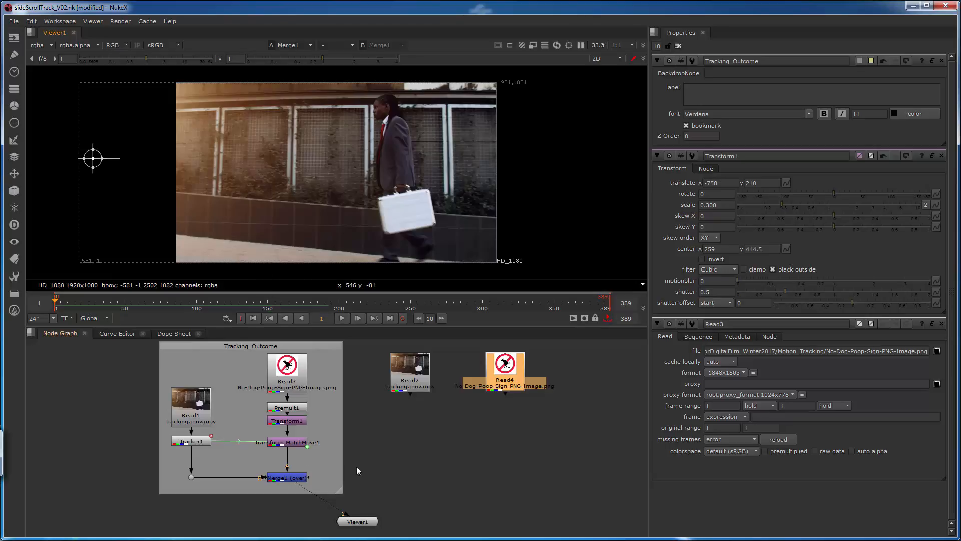
# Arrange the Read2 footage node and the Read4 sign image node side by side, outside the Tracking_Outcome backdrop
pyautogui.moveTo(408, 379); pyautogui.dragTo(406, 404)
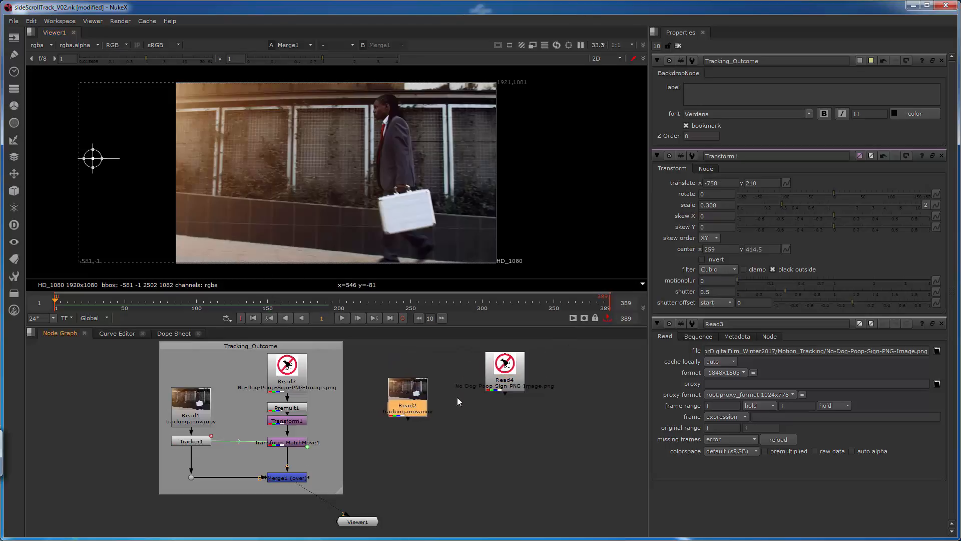
pyautogui.moveTo(504, 375); pyautogui.dragTo(507, 382)
pyautogui.moveTo(417, 395); pyautogui.dragTo(418, 390)
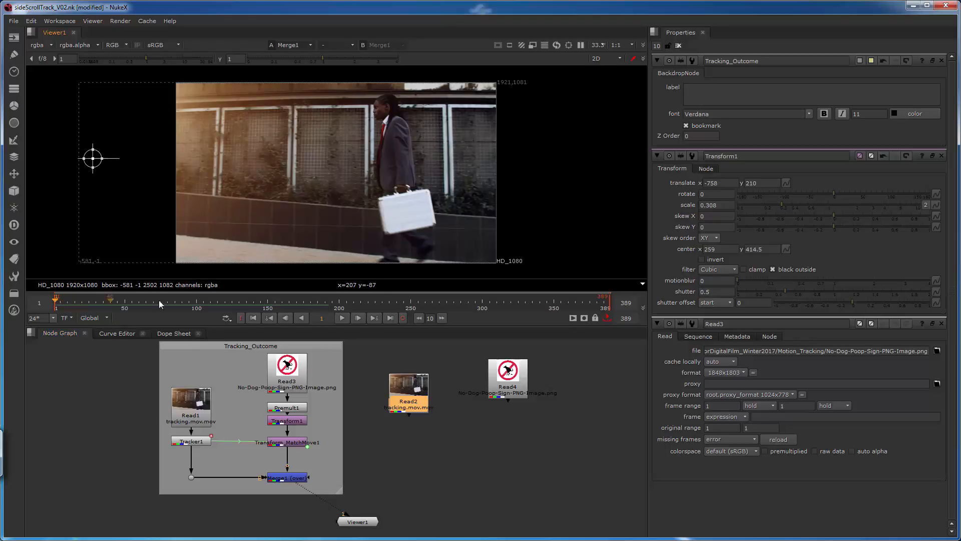
pyautogui.moveTo(410, 402); pyautogui.dragTo(414, 395)
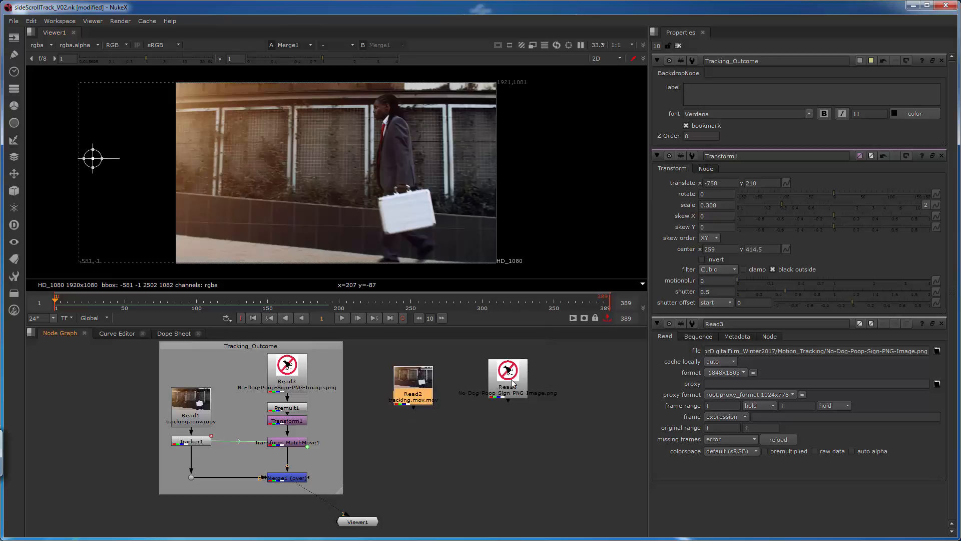
pyautogui.moveTo(508, 379); pyautogui.dragTo(514, 384)
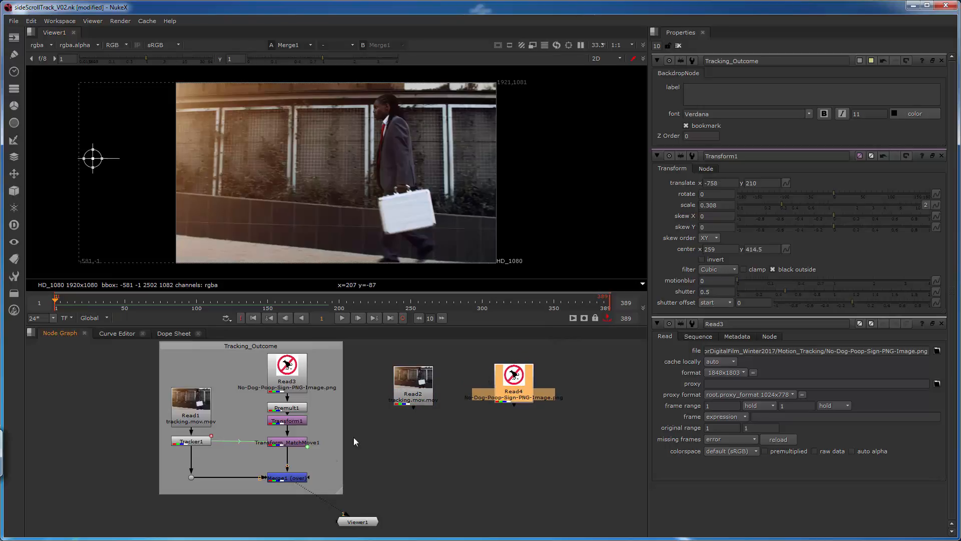
# Show the Read2 footage in the viewer and scrub through it, returning to the start of the shot
pyautogui.moveTo(424, 394)
pyautogui.mouseDown()
pyautogui.moveTo(411, 403)
pyautogui.moveTo(419, 405)
pyautogui.mouseUp()
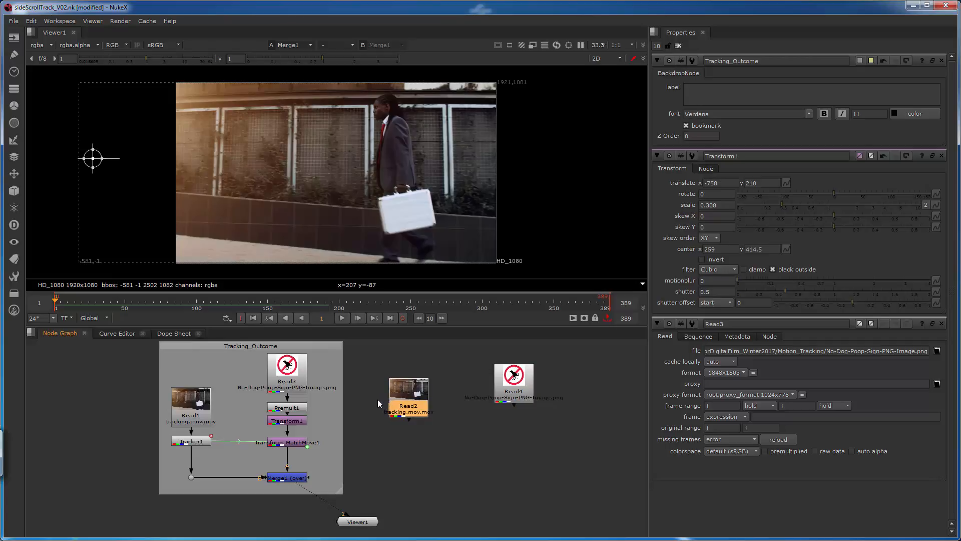
pyautogui.press('1')
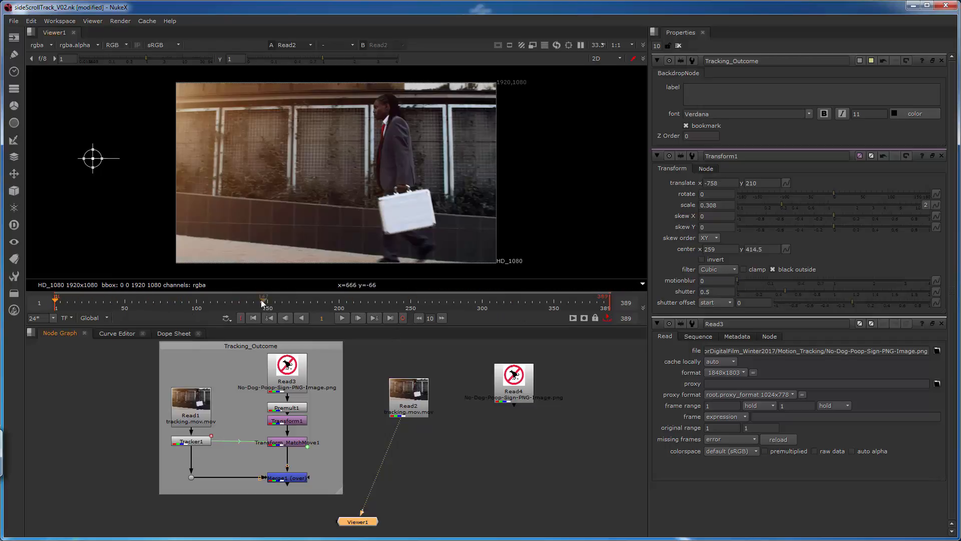
pyautogui.moveTo(262, 299); pyautogui.dragTo(67, 305)
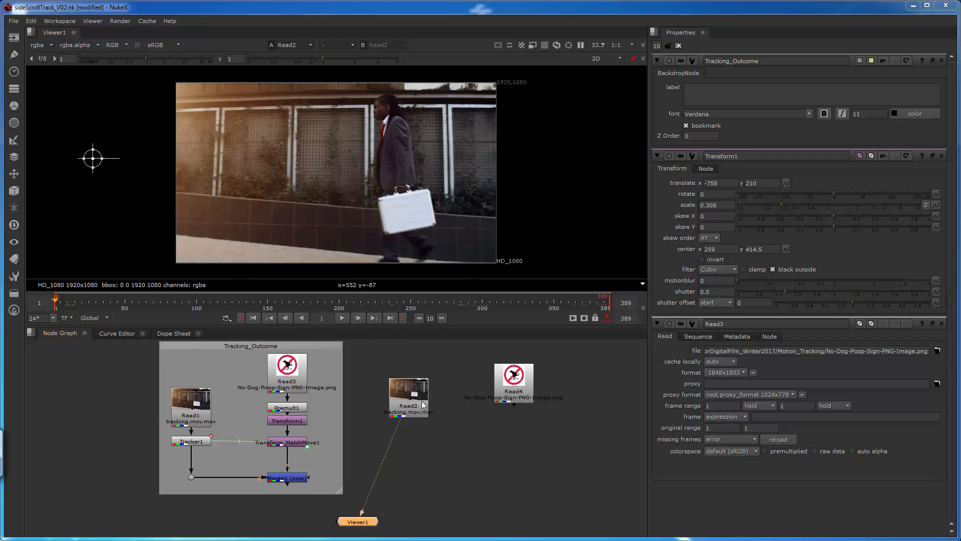
# Add a Tracker node below the Read2 footage node
pyautogui.moveTo(412, 402); pyautogui.dragTo(415, 396)
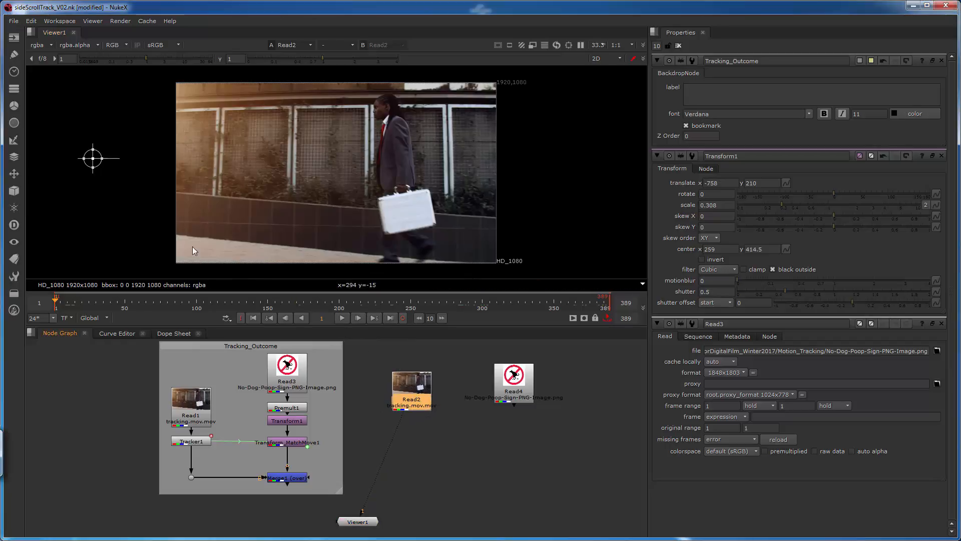
pyautogui.click(12, 175)
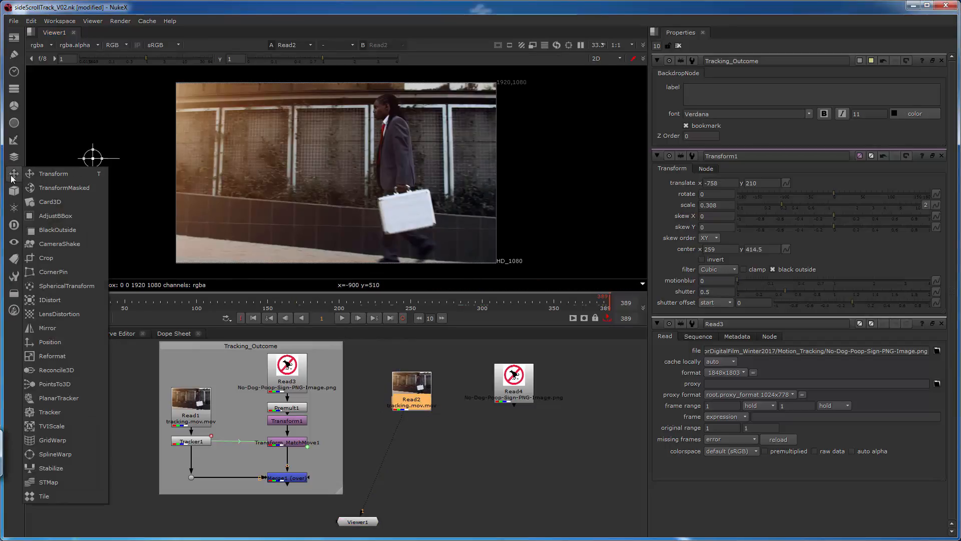
pyautogui.click(55, 413)
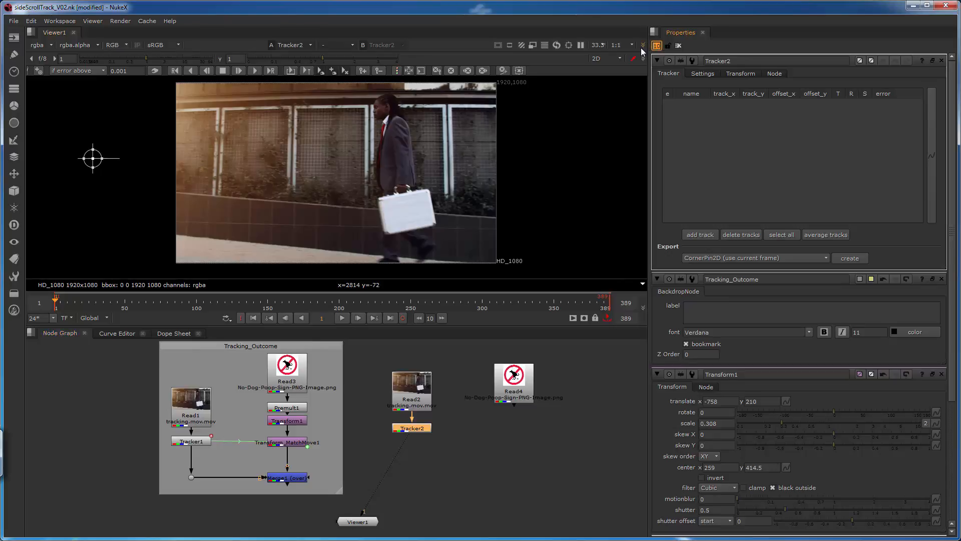
# Set the maximum number of open node property sheets to 1, keeping only Tracker2 open
pyautogui.write('1')
pyautogui.press('Return')
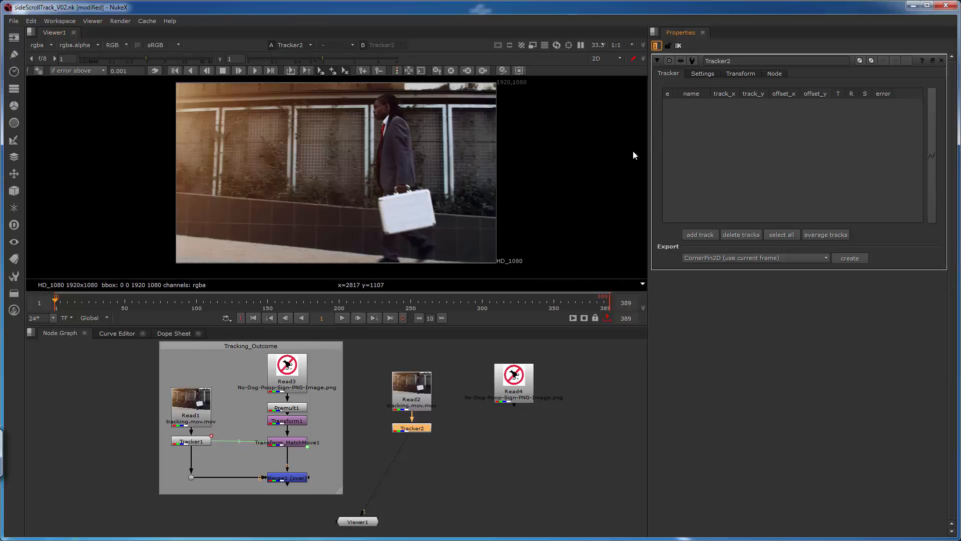
pyautogui.doubleClick(745, 58)
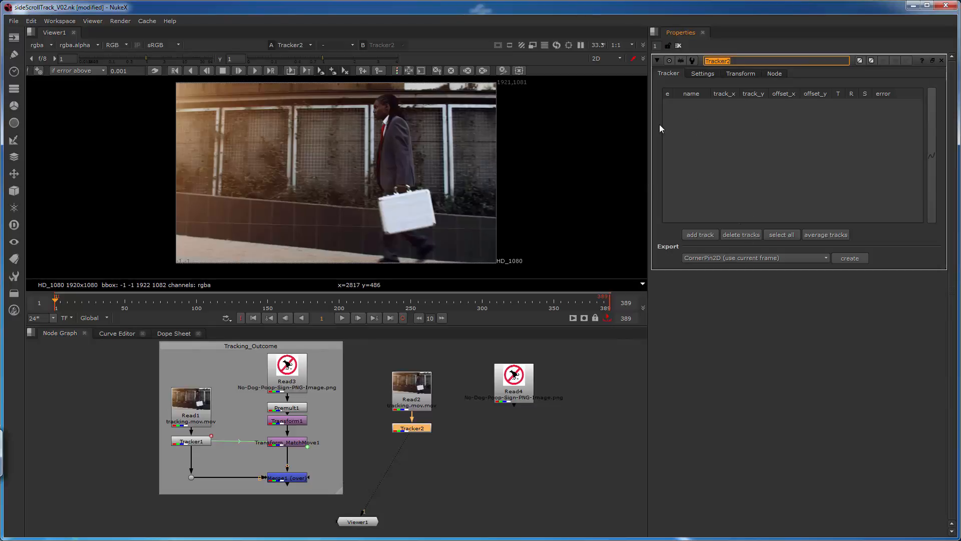
# Add a track to Tracker2 and position it on the upper corner of the white fence frame, at about x 671, y 922
pyautogui.click(701, 235)
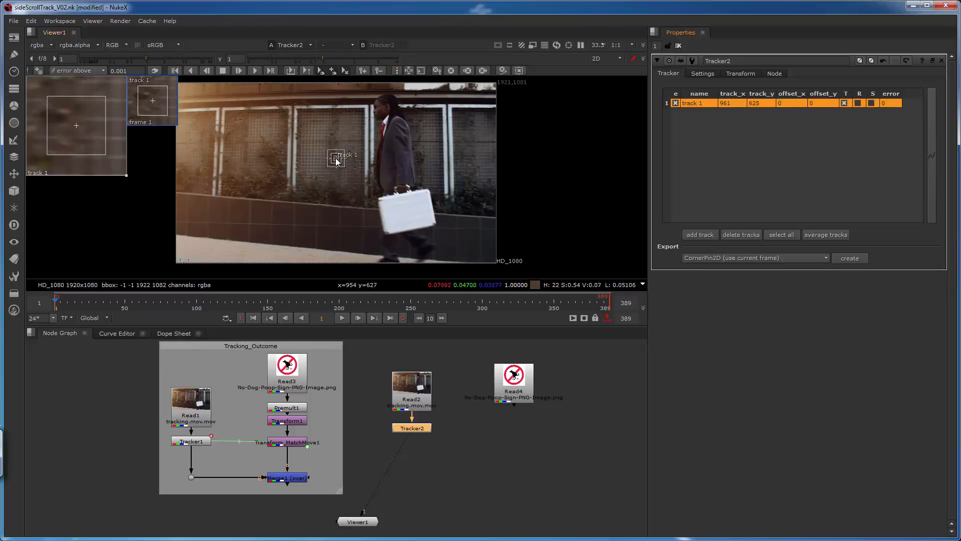
pyautogui.moveTo(339, 160); pyautogui.dragTo(283, 177)
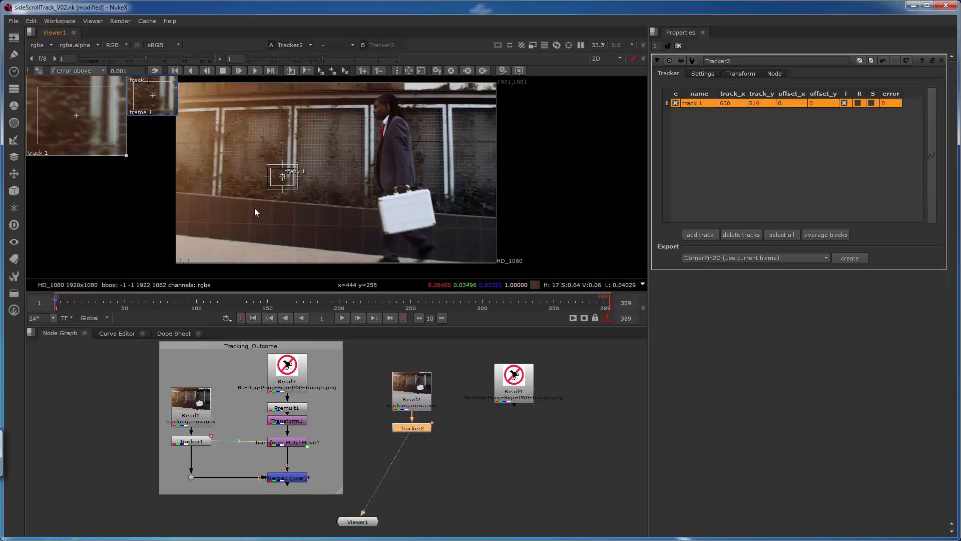
pyautogui.moveTo(283, 181); pyautogui.dragTo(280, 188)
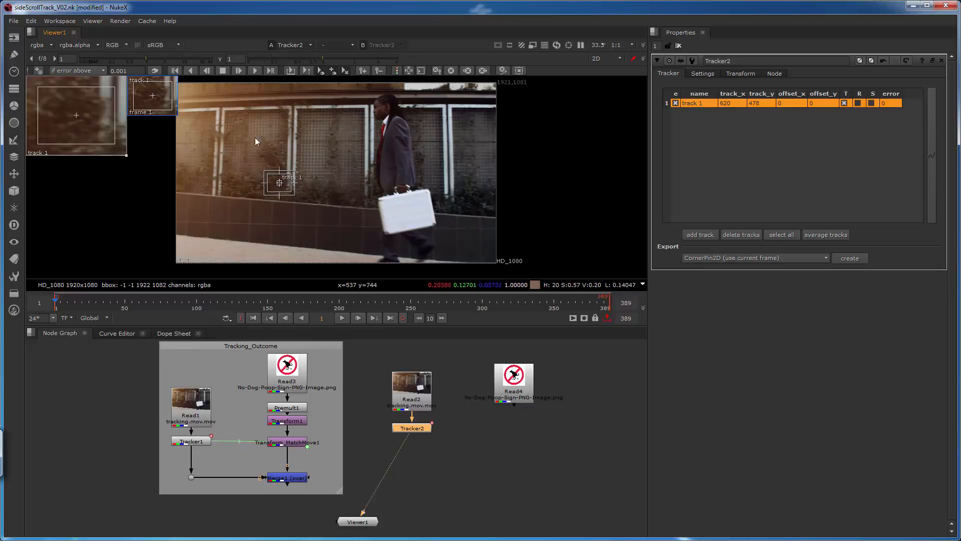
pyautogui.moveTo(279, 182); pyautogui.dragTo(297, 122)
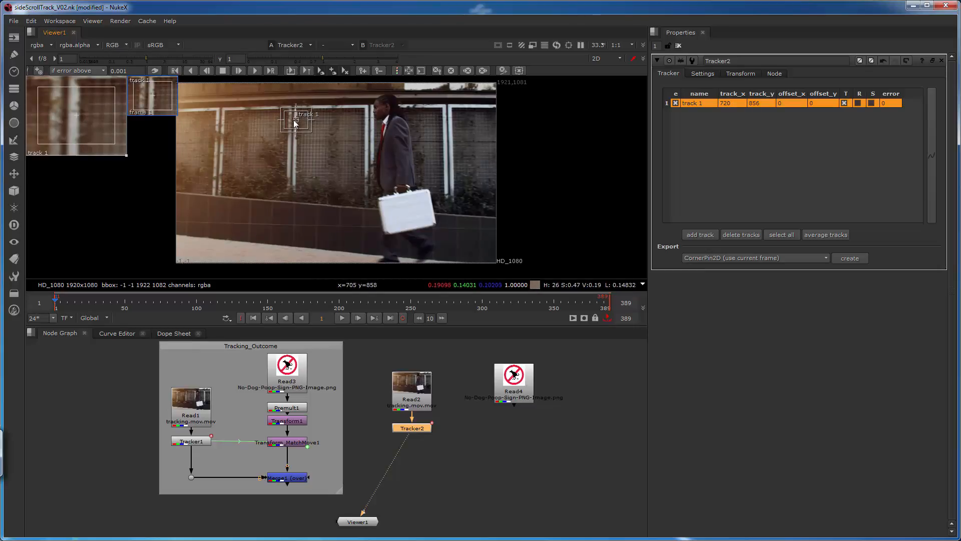
pyautogui.moveTo(298, 118); pyautogui.dragTo(296, 111)
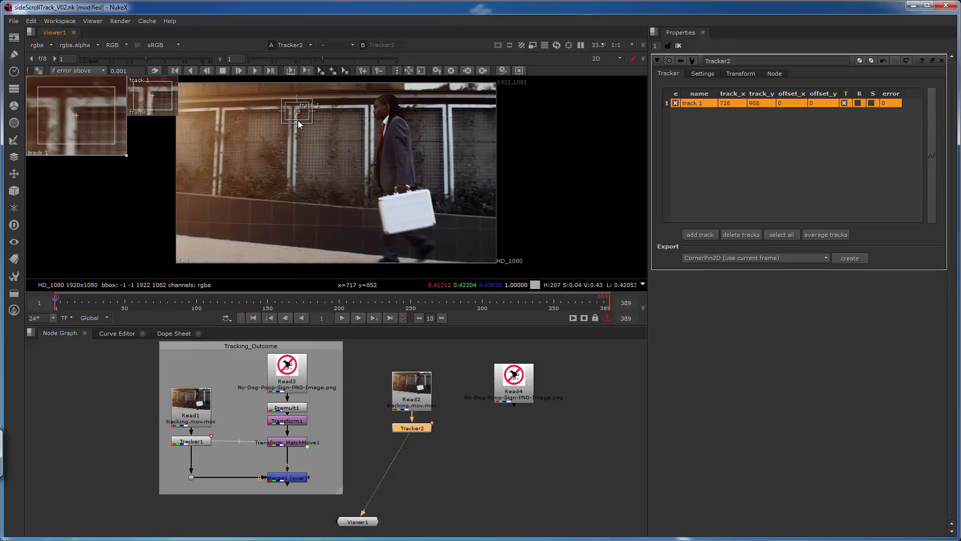
pyautogui.moveTo(297, 111)
pyautogui.mouseDown()
pyautogui.moveTo(301, 122)
pyautogui.moveTo(287, 108)
pyautogui.mouseUp()
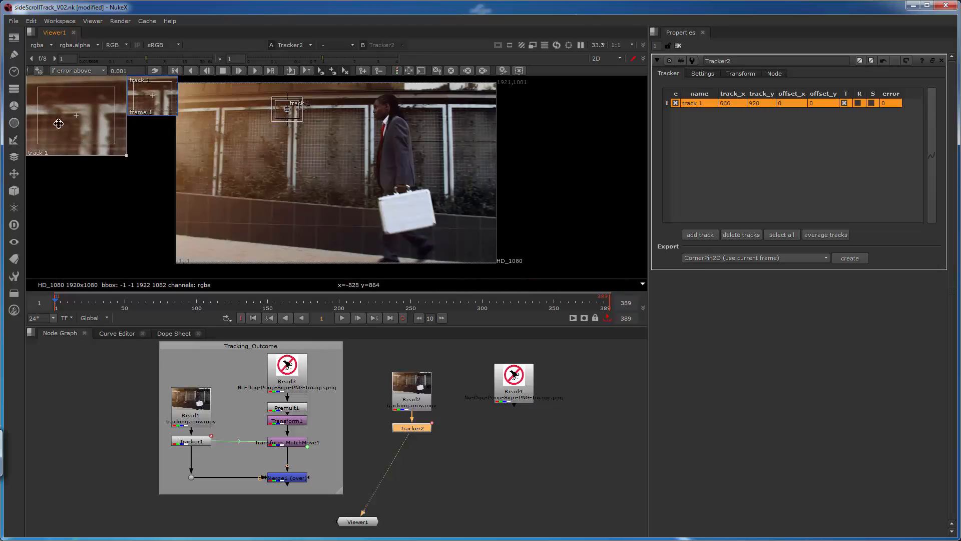
pyautogui.moveTo(82, 115); pyautogui.dragTo(92, 128)
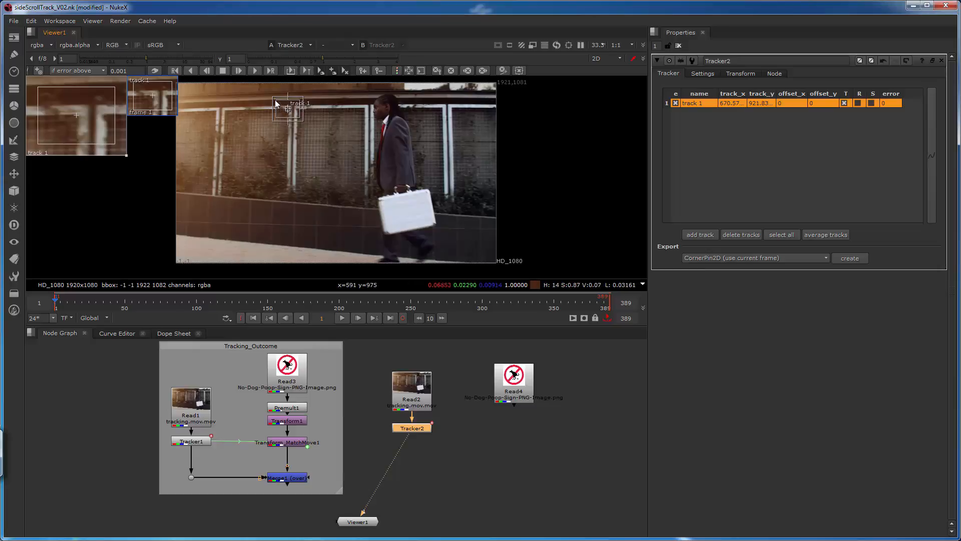
# Resize track 1's pattern and search boxes to fit tightly around the fence frame's corner
pyautogui.moveTo(275, 107); pyautogui.dragTo(278, 109)
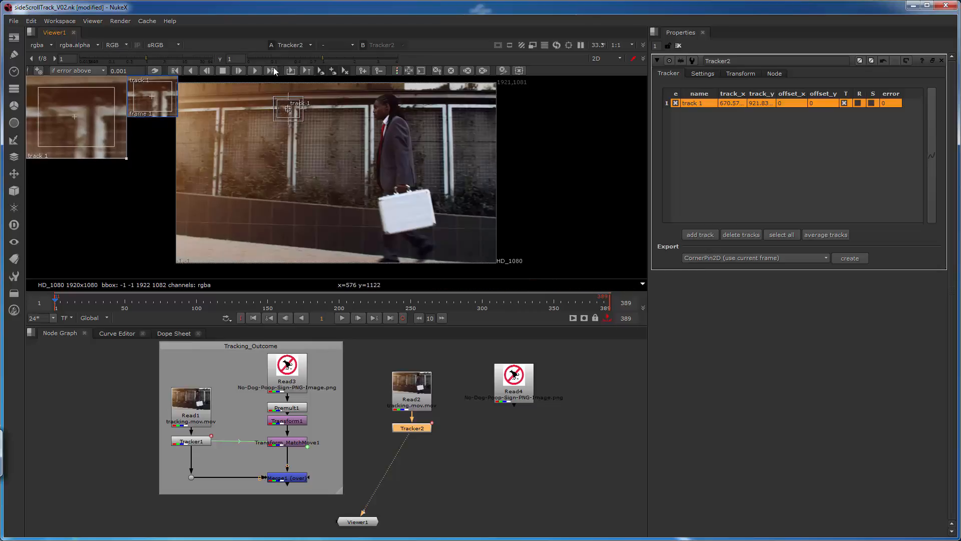
pyautogui.moveTo(279, 102)
pyautogui.mouseDown()
pyautogui.moveTo(275, 114)
pyautogui.moveTo(275, 101)
pyautogui.moveTo(283, 106)
pyautogui.mouseUp()
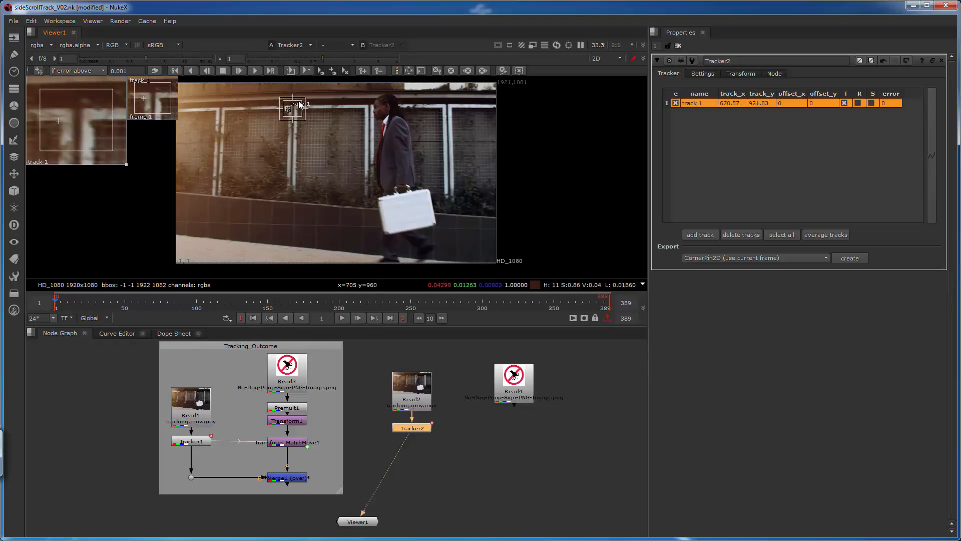
pyautogui.moveTo(301, 100); pyautogui.dragTo(292, 108)
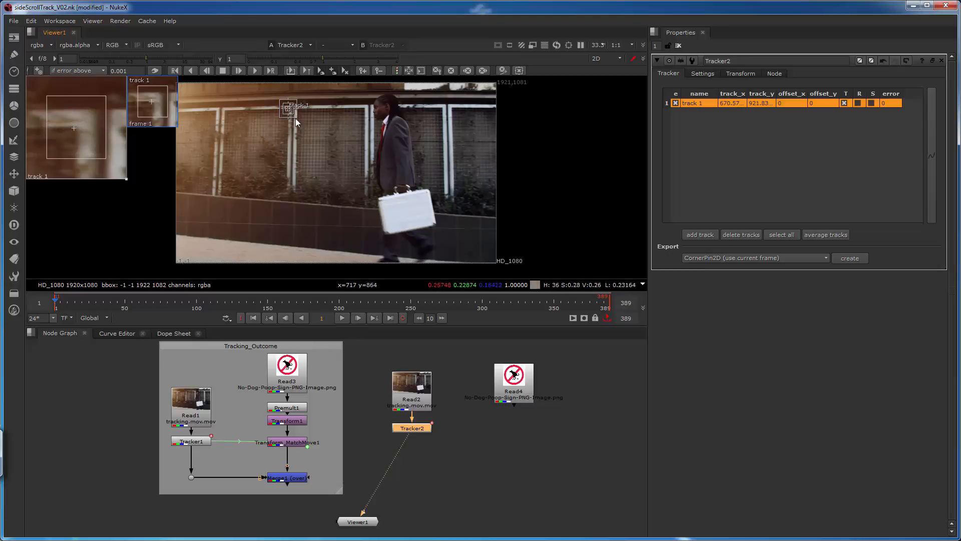
pyautogui.moveTo(296, 118); pyautogui.dragTo(298, 111)
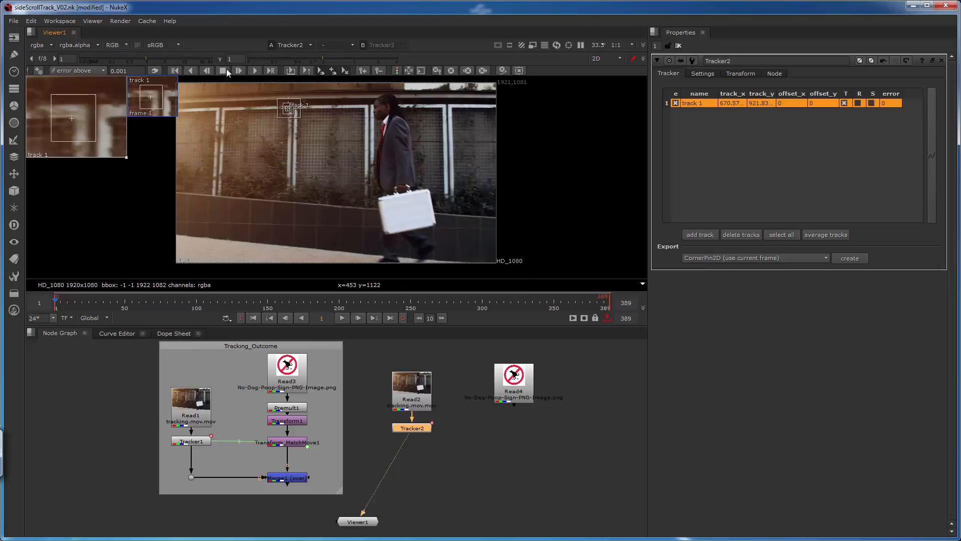
# Track the fence corner forward one frame at a time from frame 1 to frame 24
pyautogui.click(239, 70)
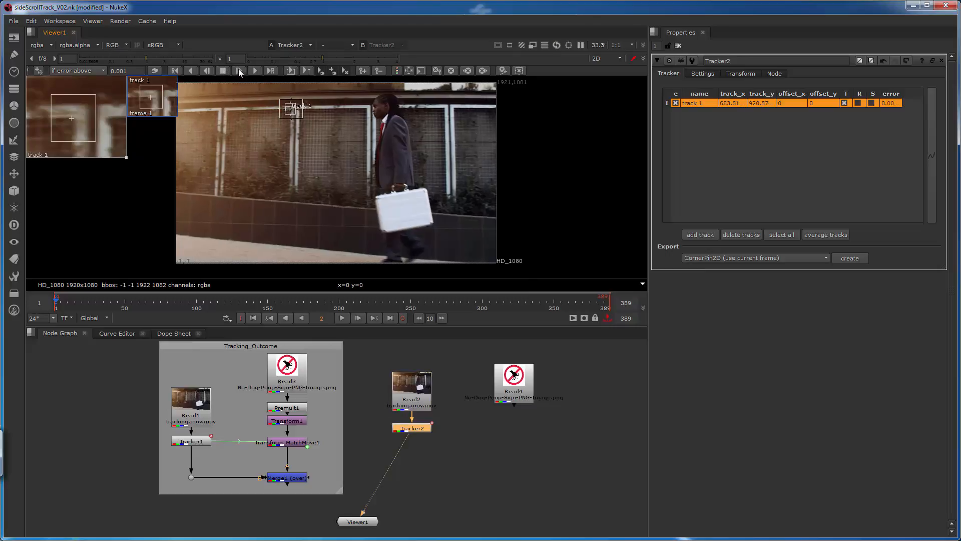
pyautogui.click(239, 71)
pyautogui.click(240, 70)
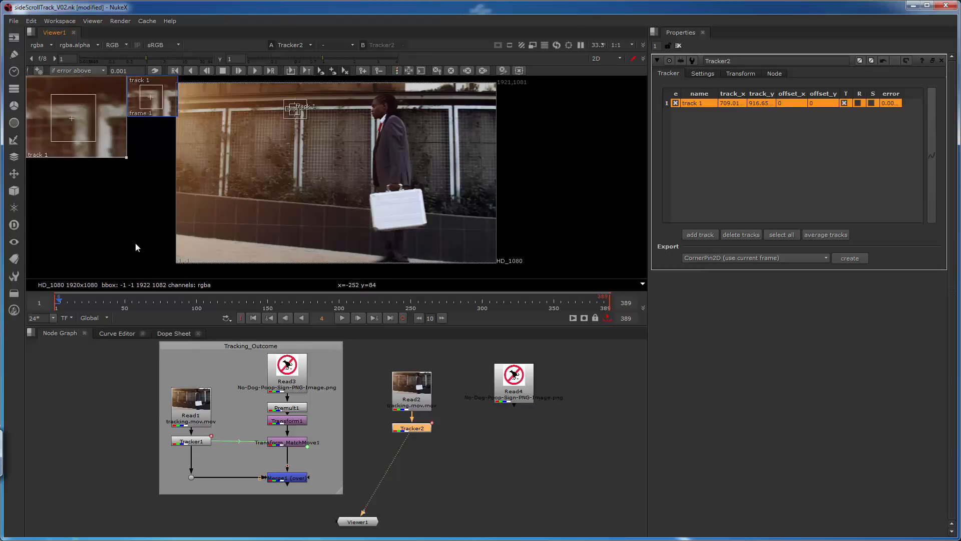
pyautogui.click(239, 70)
pyautogui.click(239, 70)
pyautogui.click(239, 71)
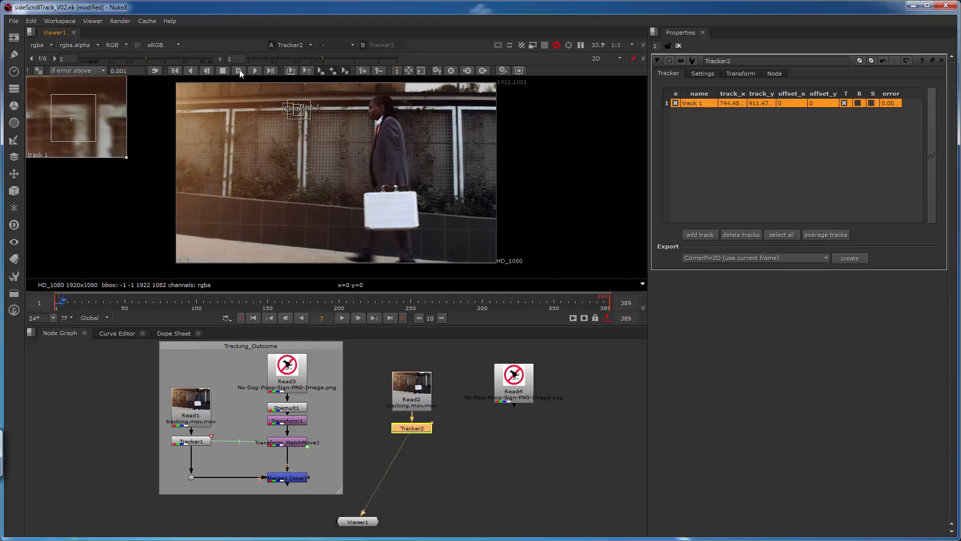
pyautogui.click(239, 70)
pyautogui.click(239, 70)
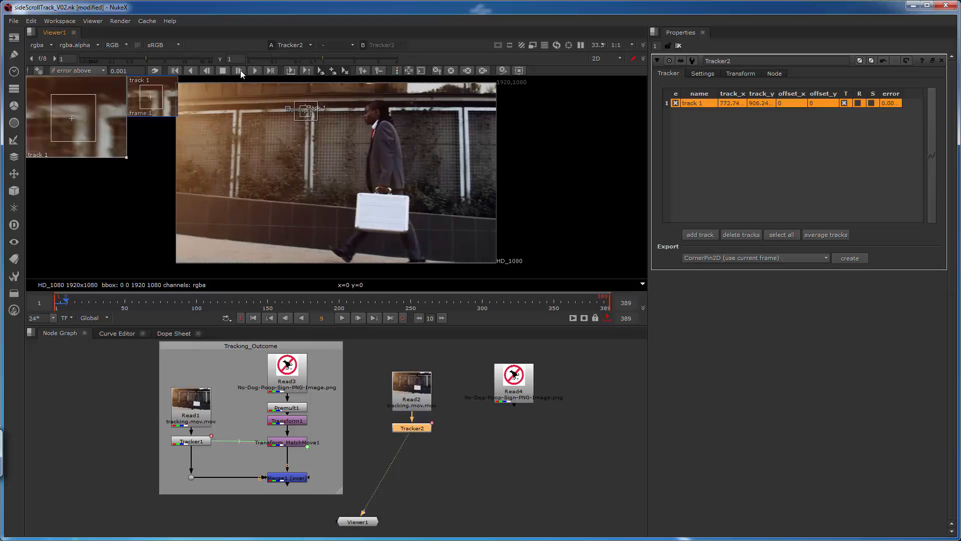
pyautogui.click(239, 70)
pyautogui.click(239, 70)
pyautogui.click(240, 70)
pyautogui.click(240, 70)
pyautogui.click(239, 70)
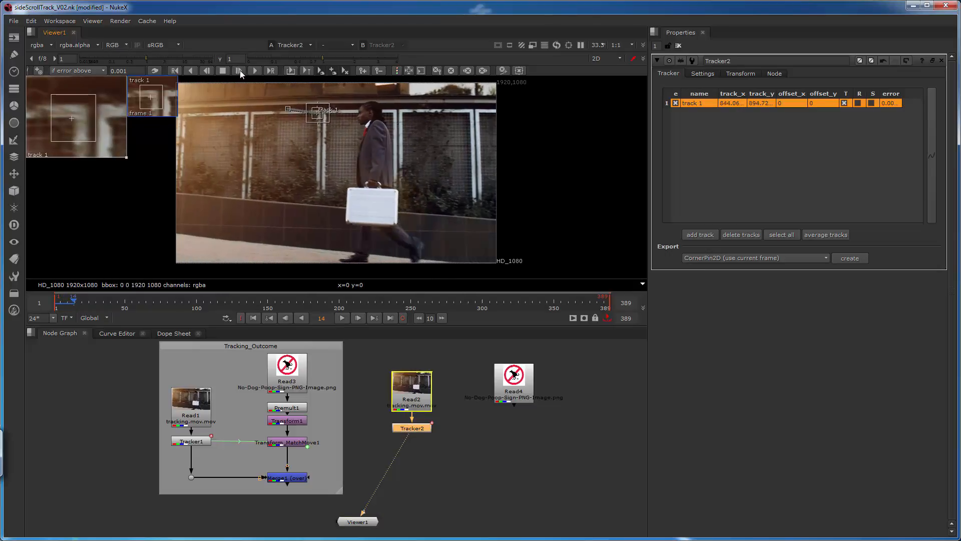
pyautogui.click(240, 70)
pyautogui.click(239, 71)
pyautogui.click(239, 71)
pyautogui.click(240, 70)
pyautogui.click(239, 71)
pyautogui.click(240, 71)
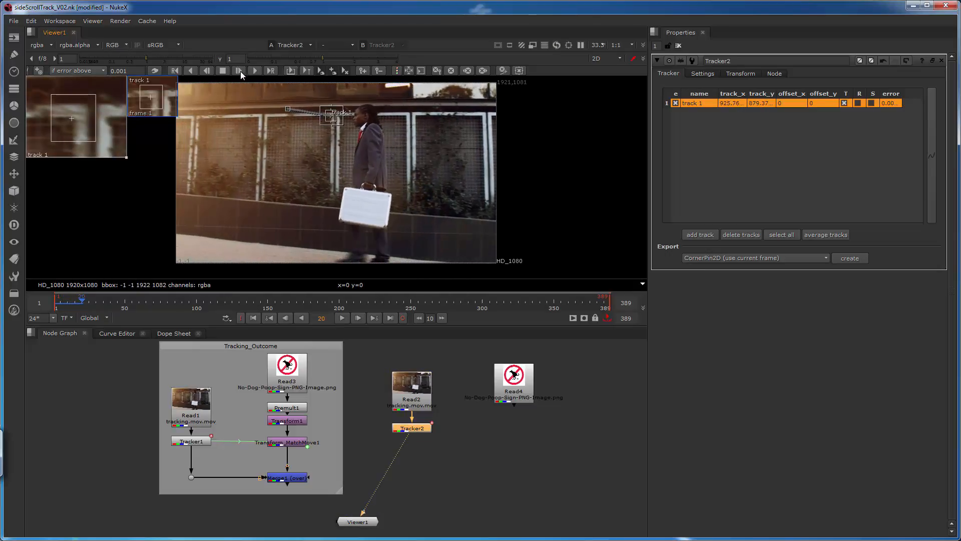
pyautogui.click(241, 71)
pyautogui.click(241, 72)
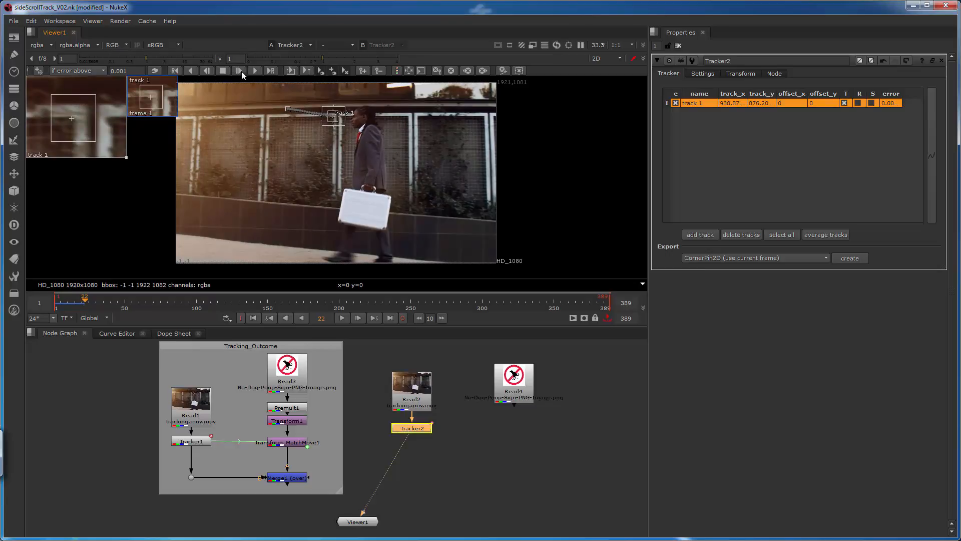
pyautogui.click(241, 71)
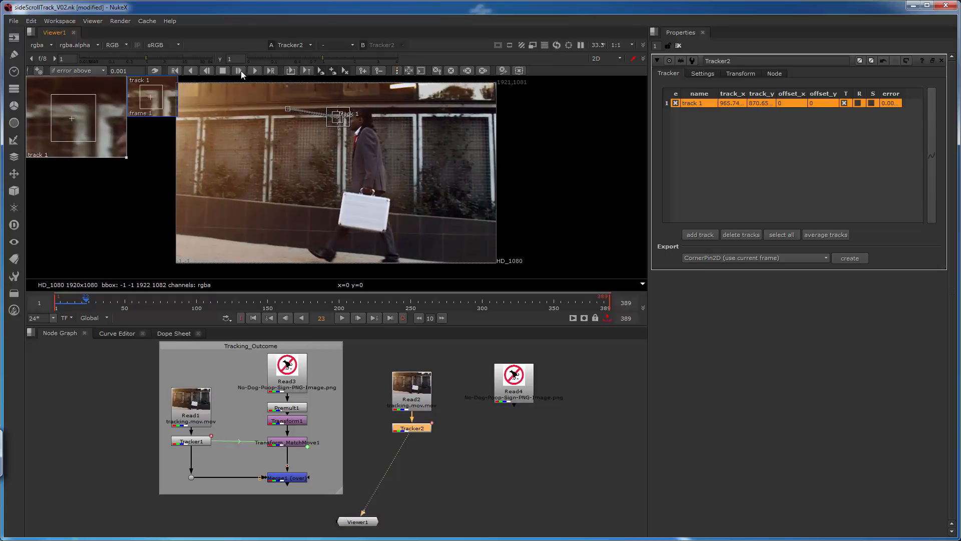
pyautogui.click(239, 70)
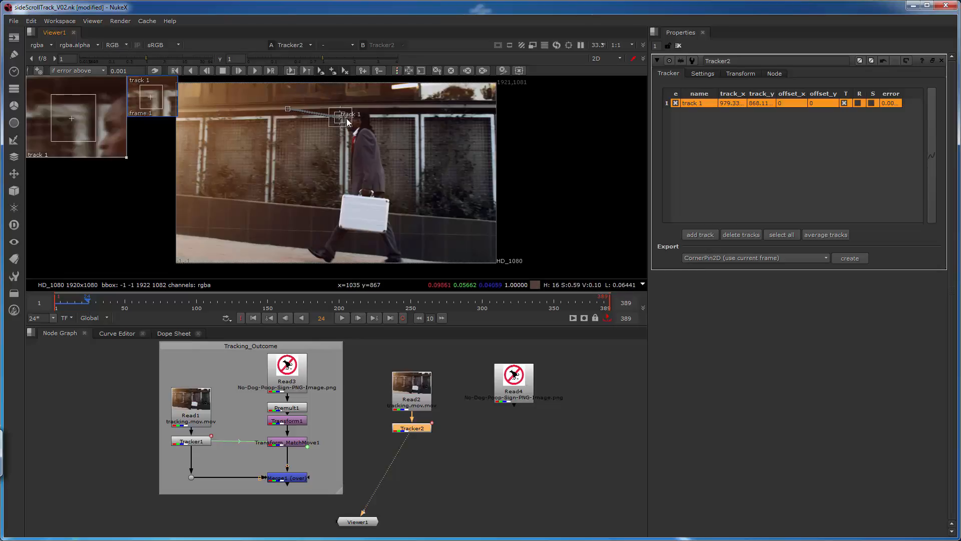
# Track the fence corner forward one frame at a time to frame 26, and step back to frame 25
pyautogui.click(239, 71)
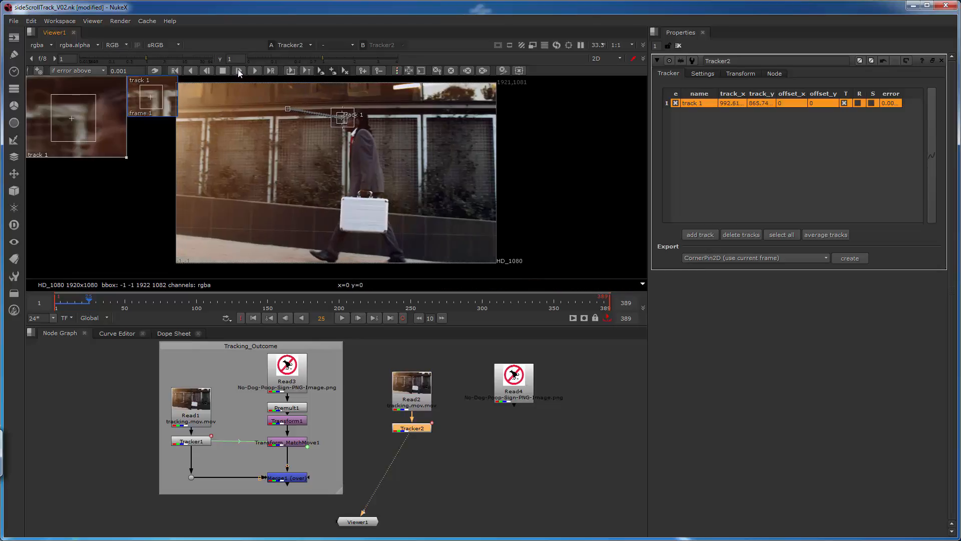
pyautogui.click(239, 71)
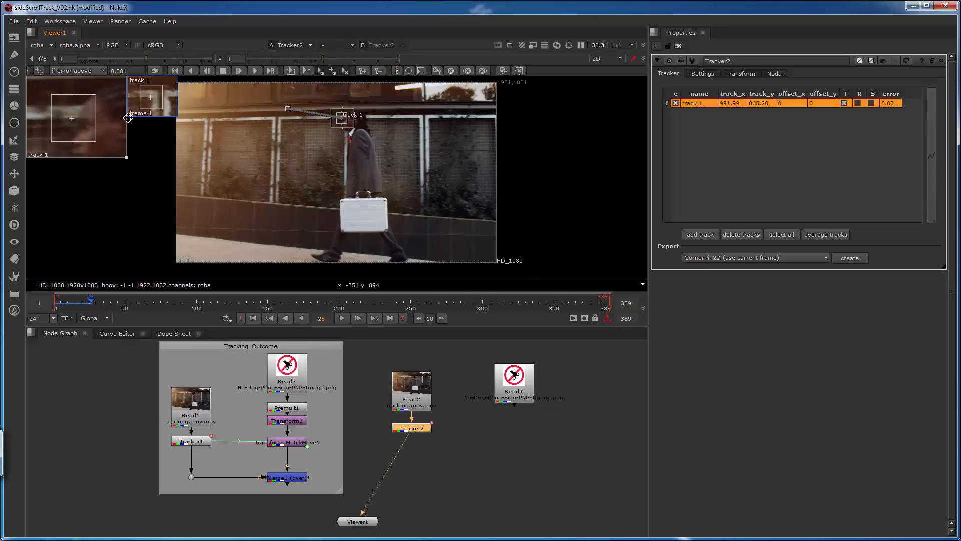
pyautogui.click(285, 318)
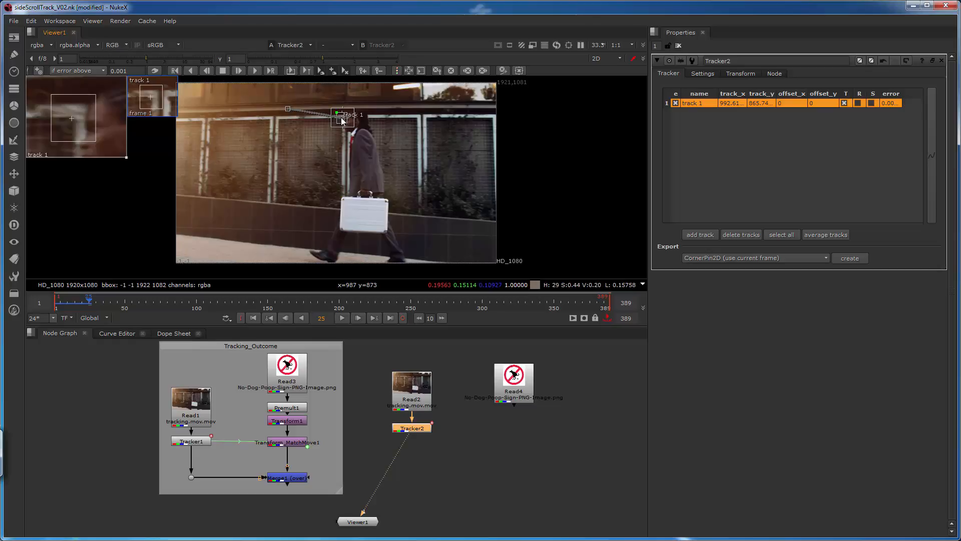
# At frame 25, offset track 1 to the fence corner behind the man by about -432.6 in x and -15.7 in y, aligning it in the zoomed preview
pyautogui.moveTo(342, 120); pyautogui.dragTo(337, 119)
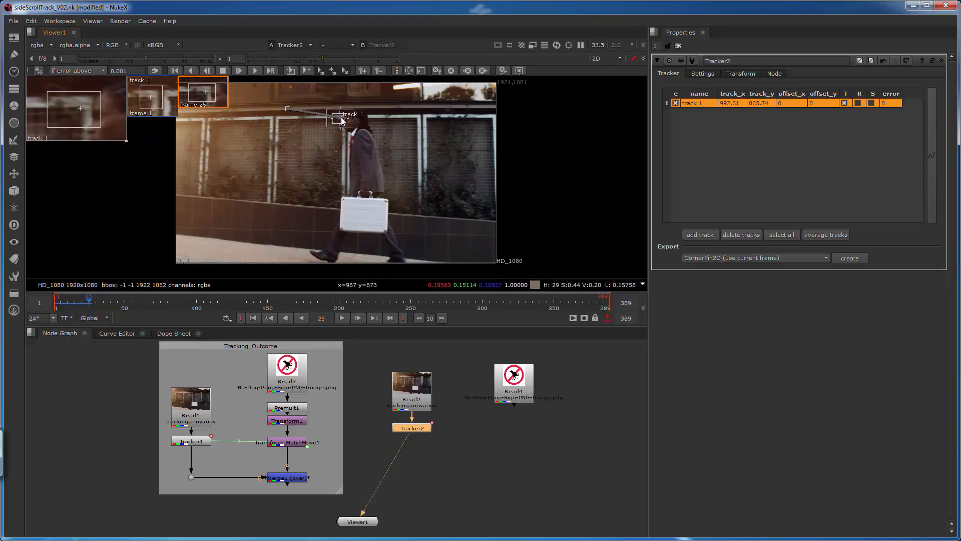
pyautogui.keyDown('ctrl'); pyautogui.moveTo(342, 121); pyautogui.dragTo(269, 120); pyautogui.keyUp('ctrl')
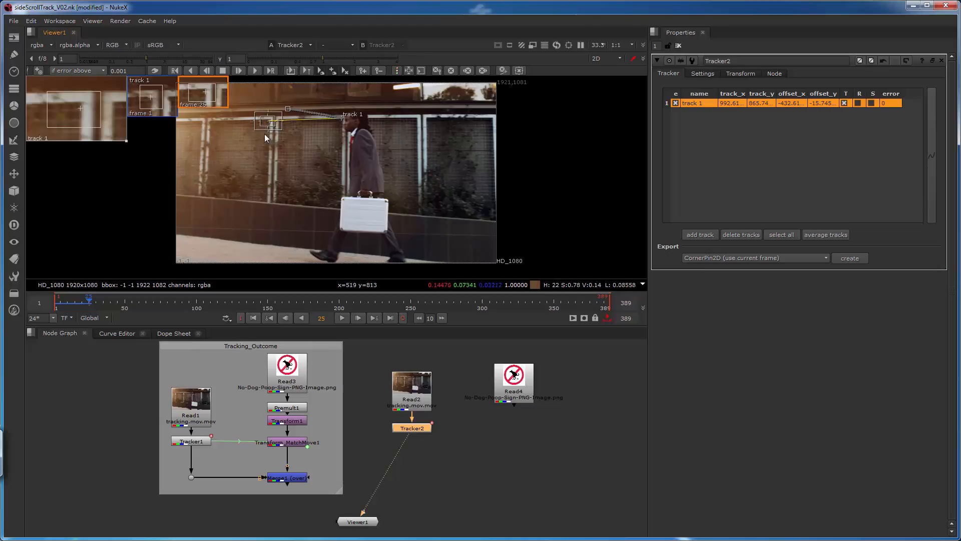
pyautogui.moveTo(92, 115); pyautogui.dragTo(90, 118)
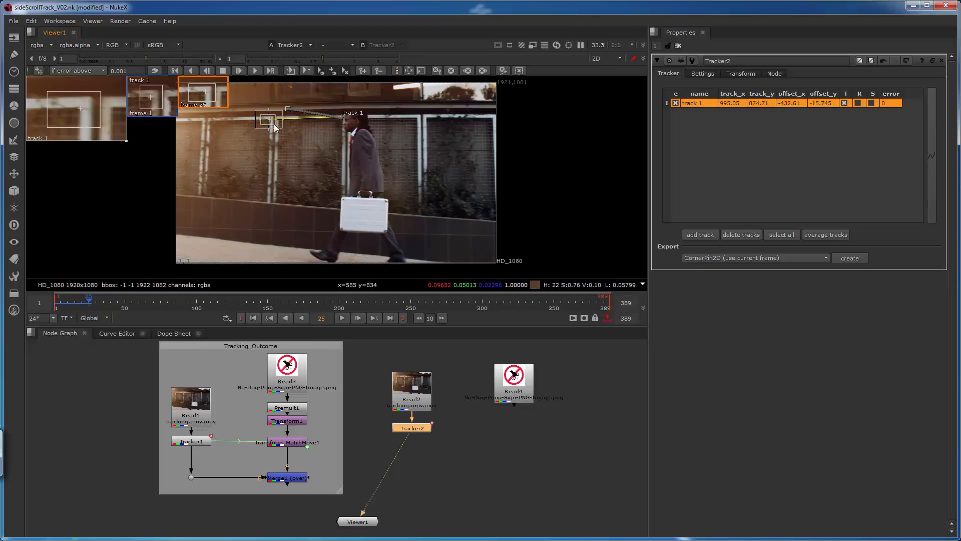
# Reshape track 1's pattern and search boxes at frame 25 to fit tightly around the offset fence corner
pyautogui.moveTo(275, 124); pyautogui.dragTo(302, 152)
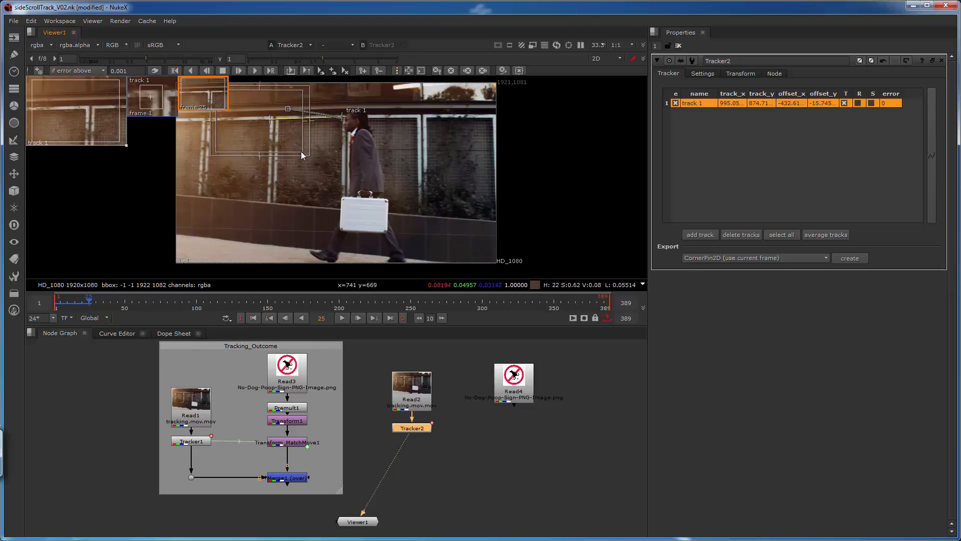
pyautogui.moveTo(303, 151); pyautogui.dragTo(274, 114)
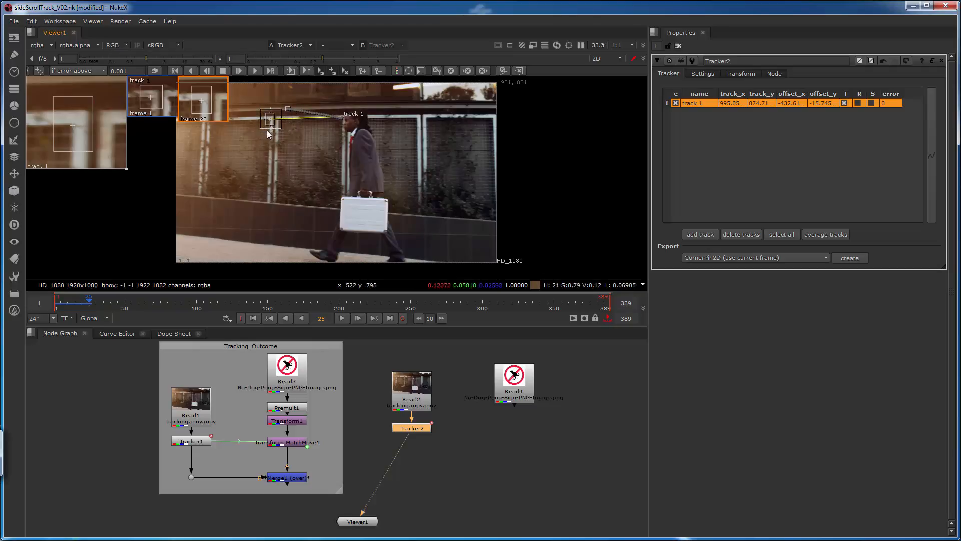
pyautogui.moveTo(281, 128)
pyautogui.mouseDown()
pyautogui.moveTo(300, 132)
pyautogui.moveTo(288, 128)
pyautogui.mouseUp()
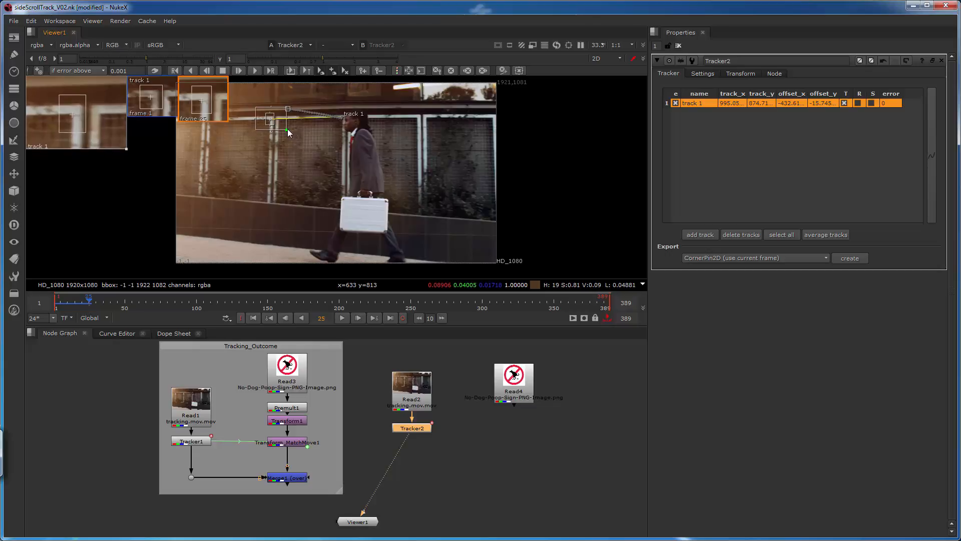
pyautogui.moveTo(287, 128); pyautogui.dragTo(278, 125)
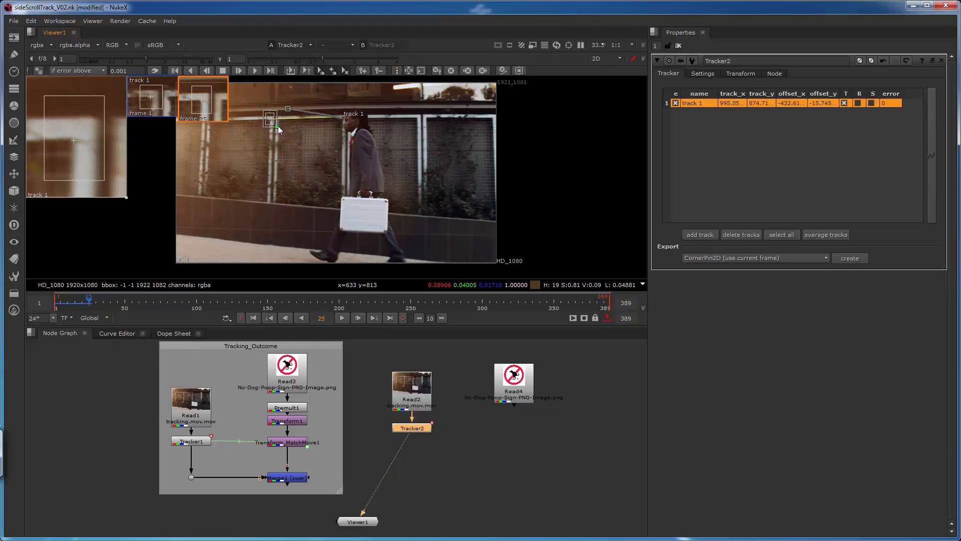
pyautogui.moveTo(278, 126); pyautogui.dragTo(282, 126)
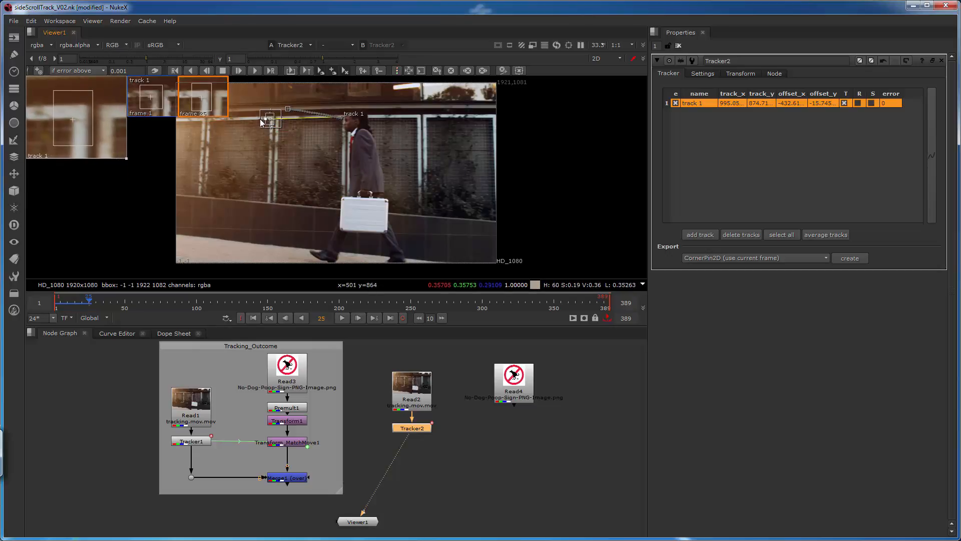
pyautogui.moveTo(260, 118); pyautogui.dragTo(282, 120)
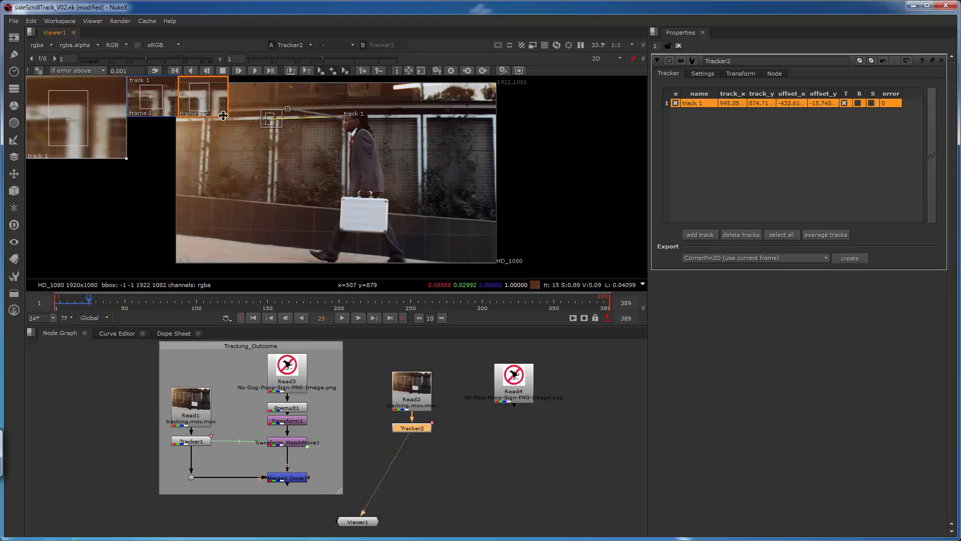
# Track the offset corner frame by frame to frame 28, continue tracking toward the last frame, and stop the tracking at frame 74
pyautogui.click(241, 70)
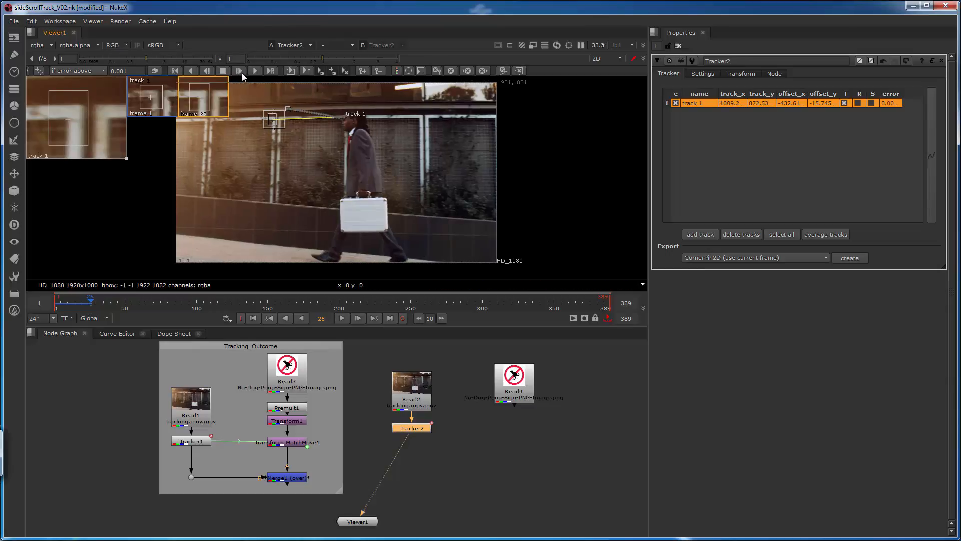
pyautogui.click(239, 72)
pyautogui.click(239, 71)
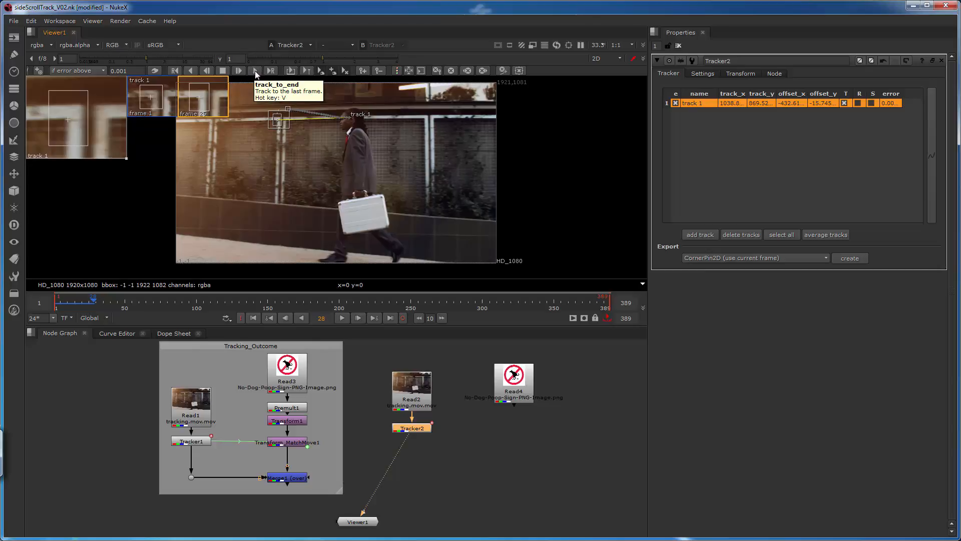
pyautogui.click(254, 71)
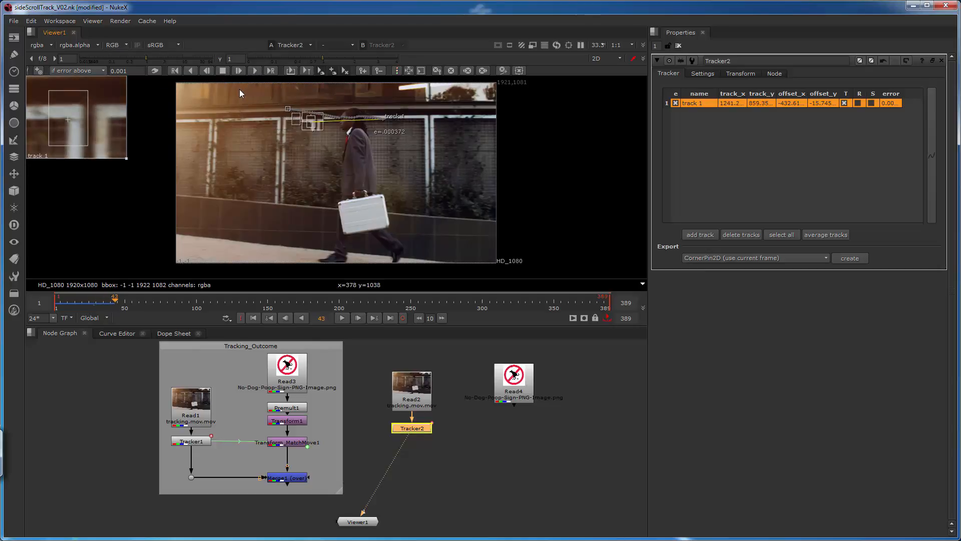
pyautogui.click(223, 71)
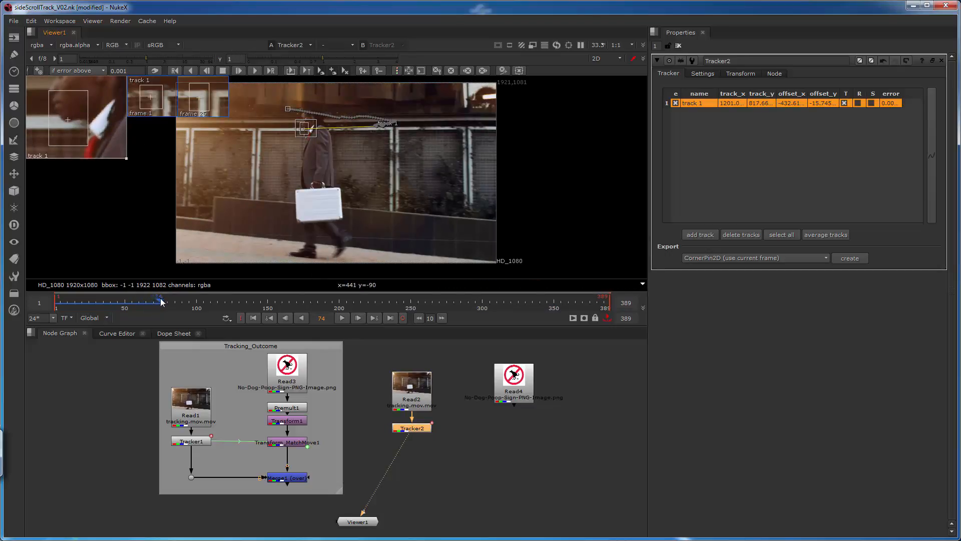
# Scrub back and step between frames 41 and 47 to examine where the man's head reaches the track boxes, stopping at frame 46
pyautogui.moveTo(161, 301); pyautogui.dragTo(119, 299)
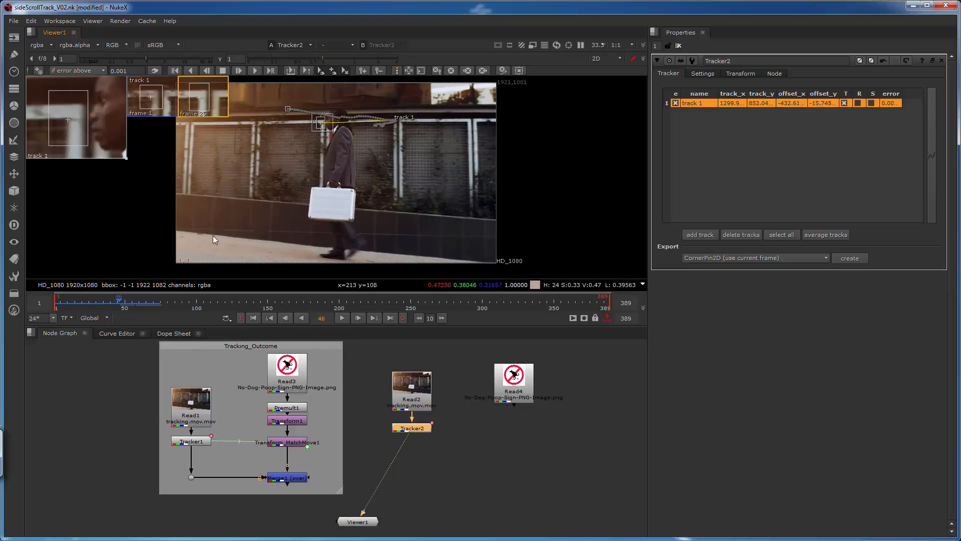
pyautogui.click(285, 319)
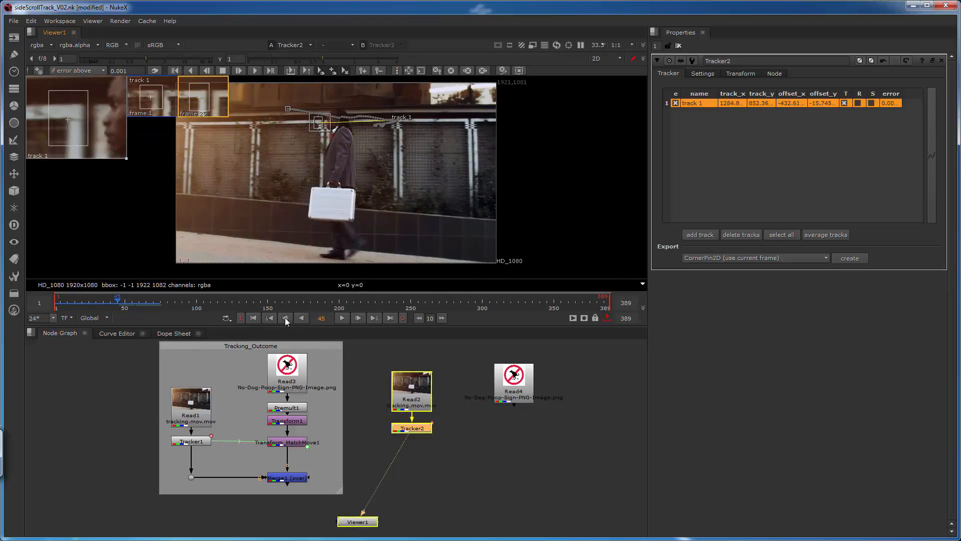
pyautogui.click(285, 318)
pyautogui.click(284, 319)
pyautogui.click(285, 319)
pyautogui.click(285, 320)
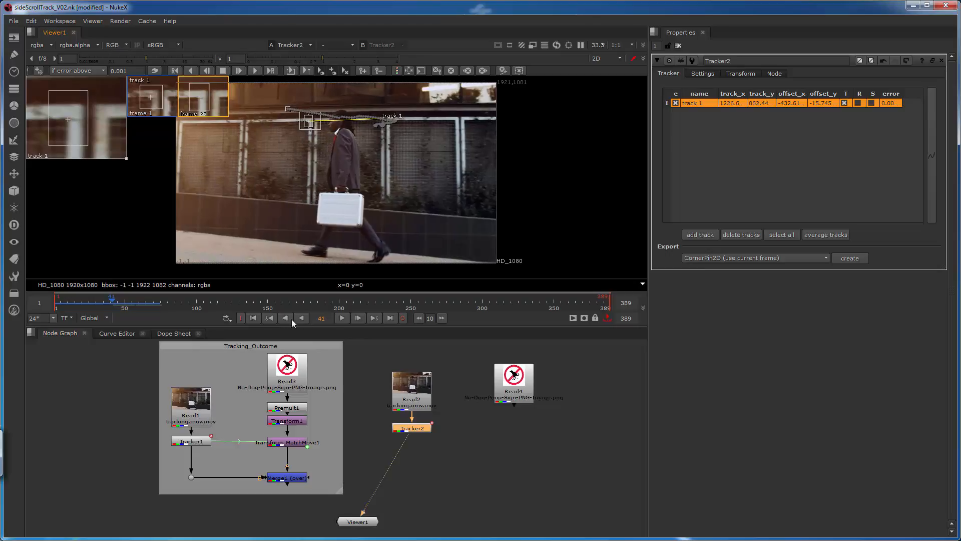
pyautogui.click(359, 318)
pyautogui.click(359, 318)
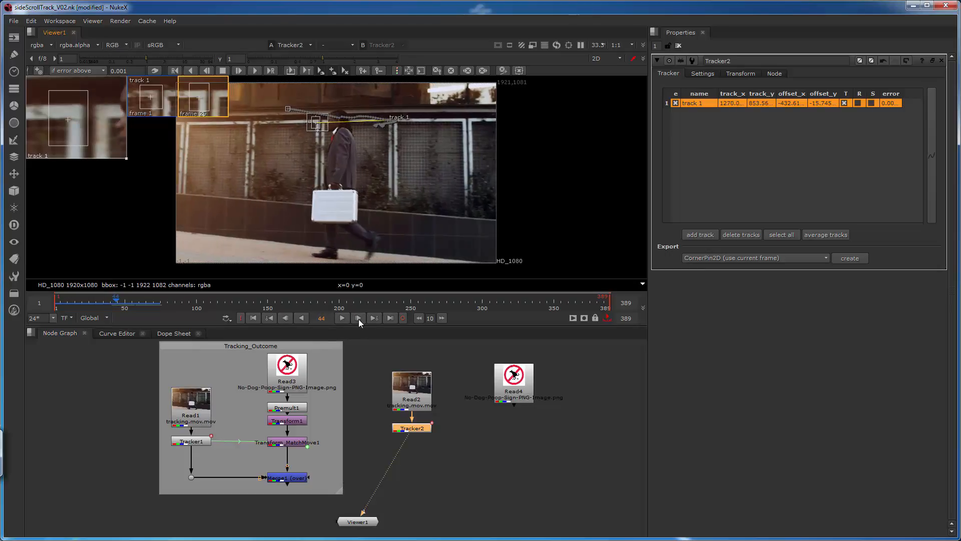
pyautogui.click(359, 319)
pyautogui.click(359, 319)
pyautogui.click(359, 319)
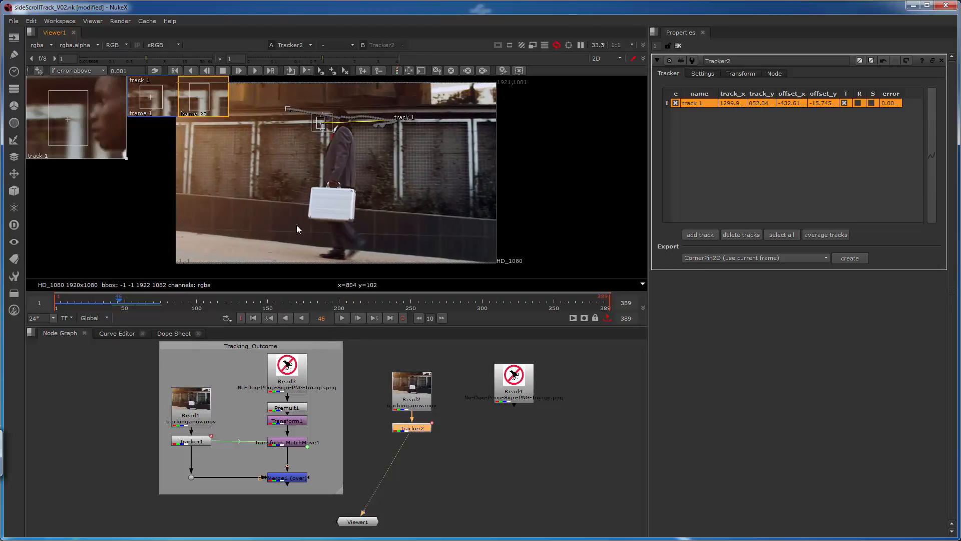
pyautogui.click(359, 318)
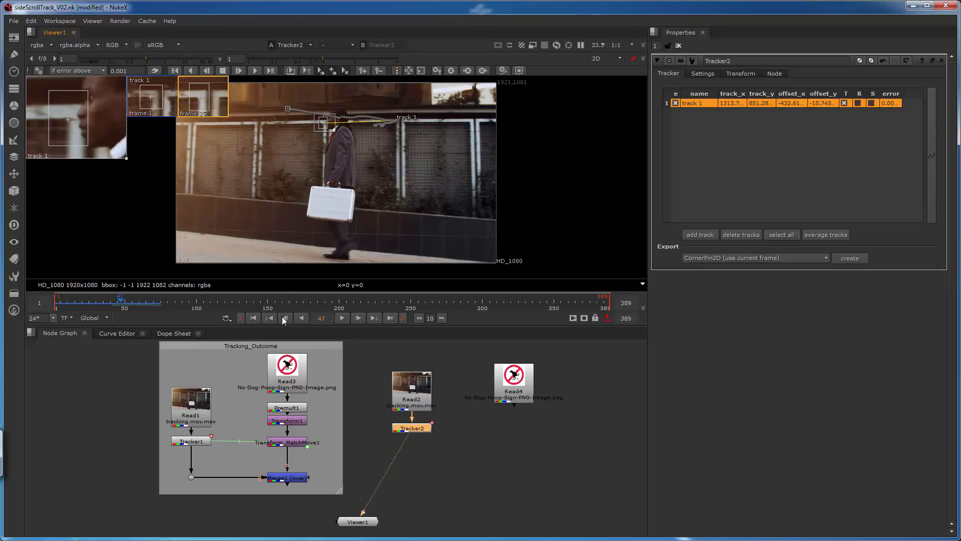
pyautogui.click(284, 317)
pyautogui.click(356, 319)
pyautogui.click(283, 317)
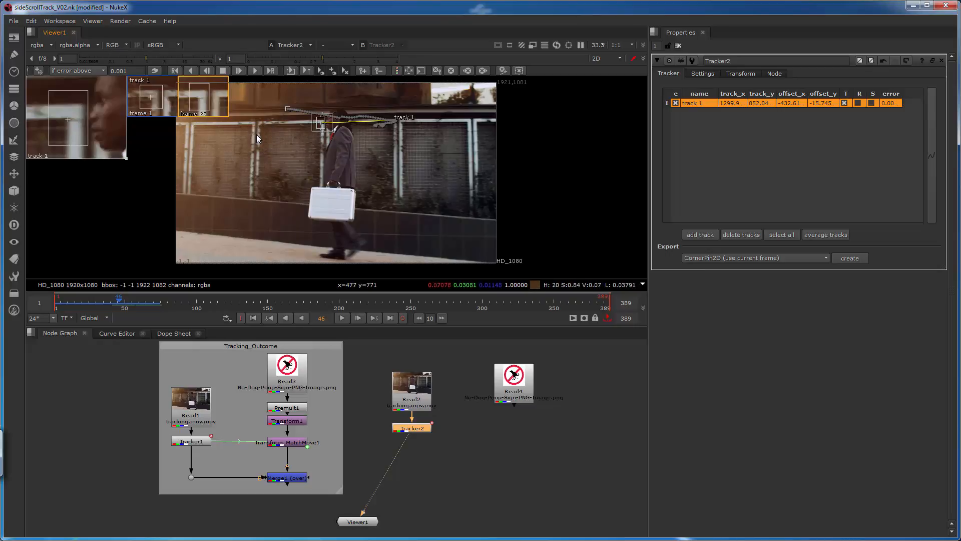
# At frame 46, offset track 1 to the fence corner near the image's left edge, about -1191.9 in x and -28.0 in y, keeping the track selected
pyautogui.press('+')
pyautogui.press('+')
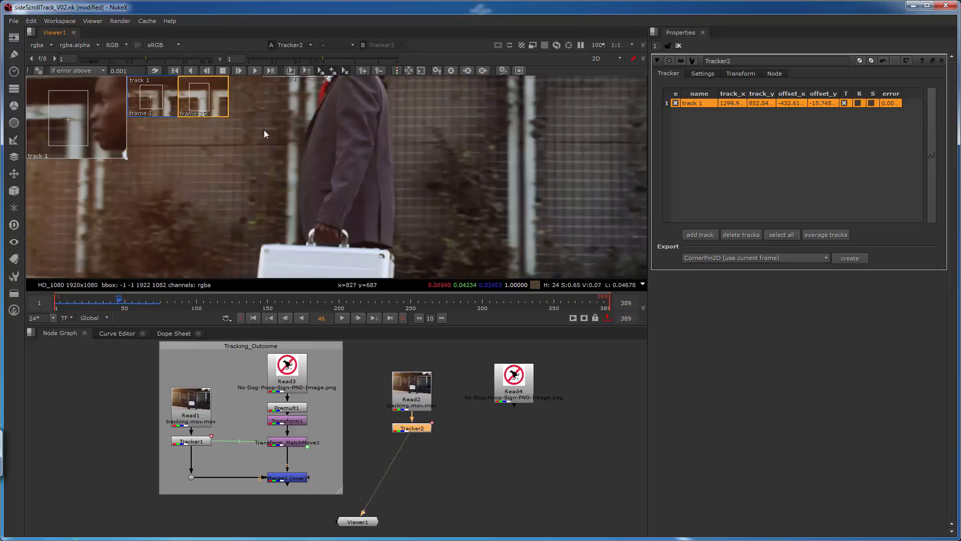
pyautogui.moveTo(271, 150); pyautogui.dragTo(322, 184, button='middle')
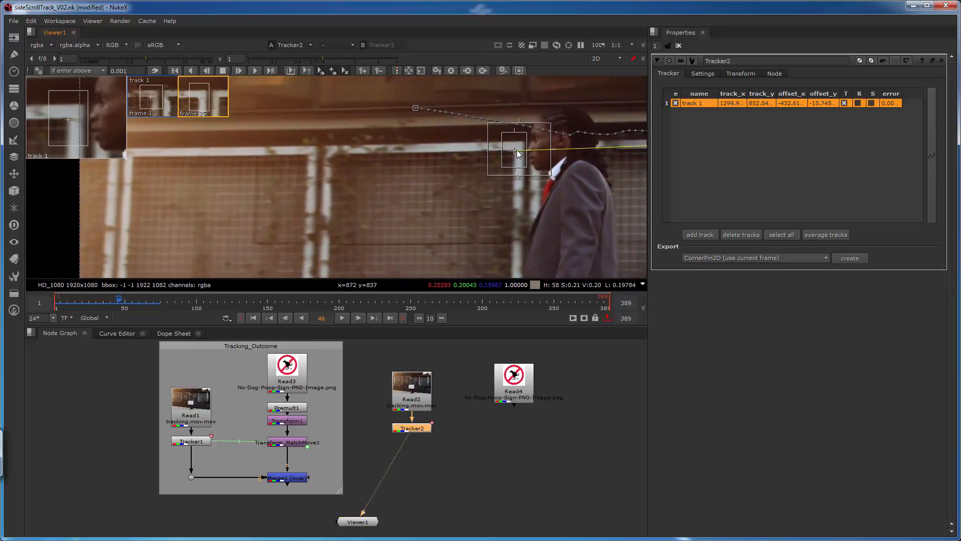
pyautogui.keyDown('ctrl'); pyautogui.moveTo(516, 154); pyautogui.dragTo(135, 157); pyautogui.keyUp('ctrl')
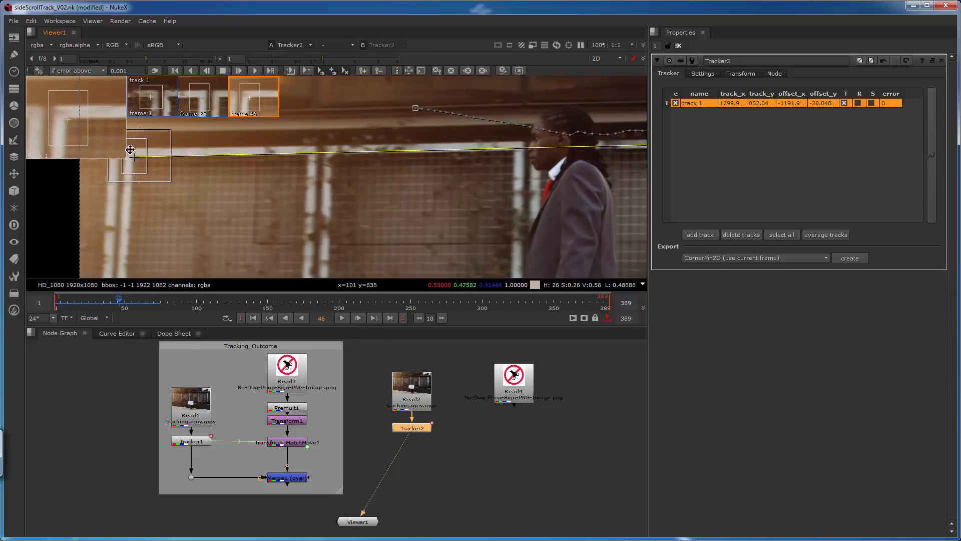
pyautogui.click(381, 186)
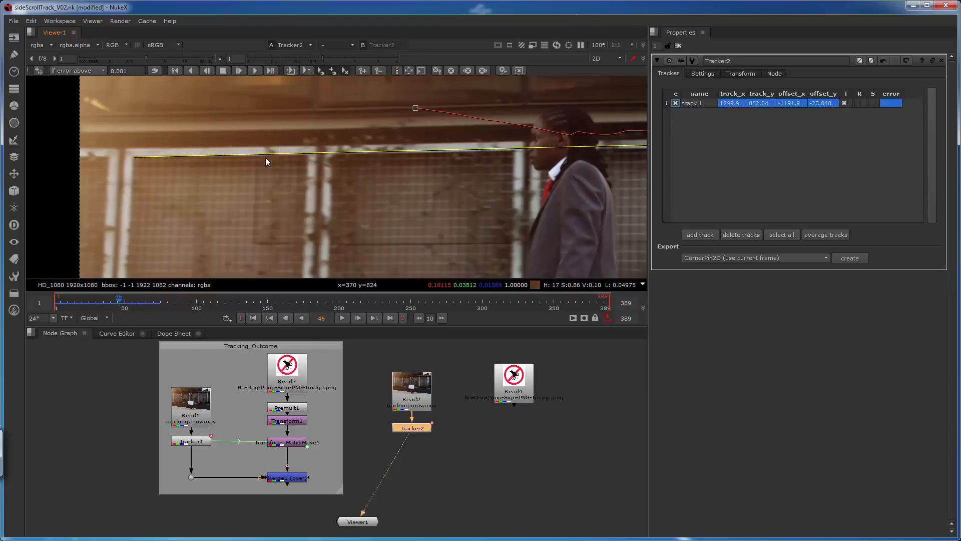
pyautogui.click(698, 102)
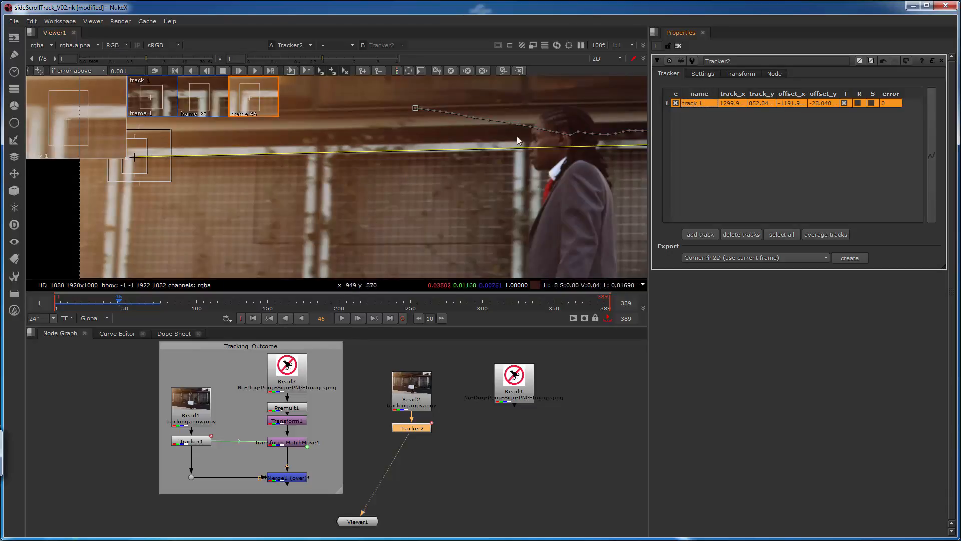
# Review track 1's path and its reference keyframes at frame 25 and frame 46
pyautogui.moveTo(580, 185); pyautogui.dragTo(277, 199, button='middle')
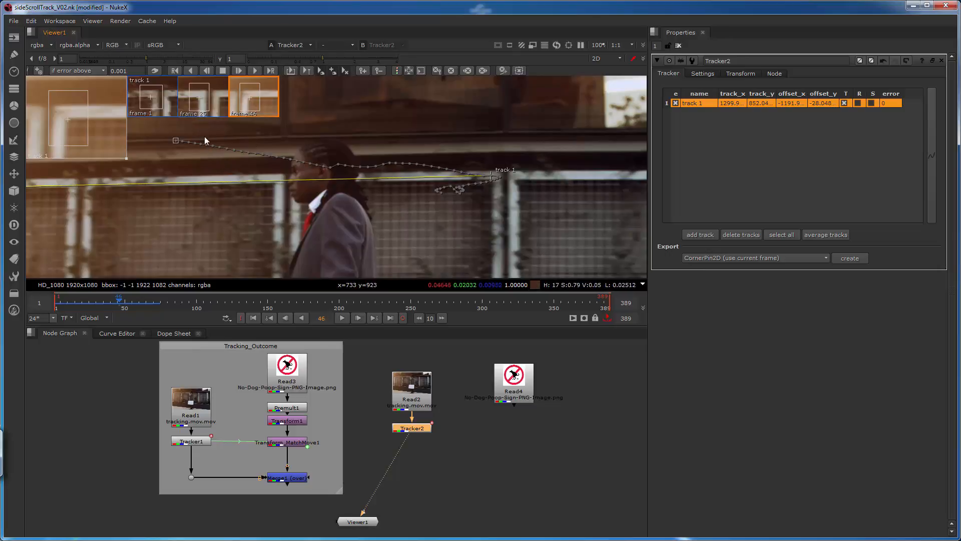
pyautogui.click(203, 100)
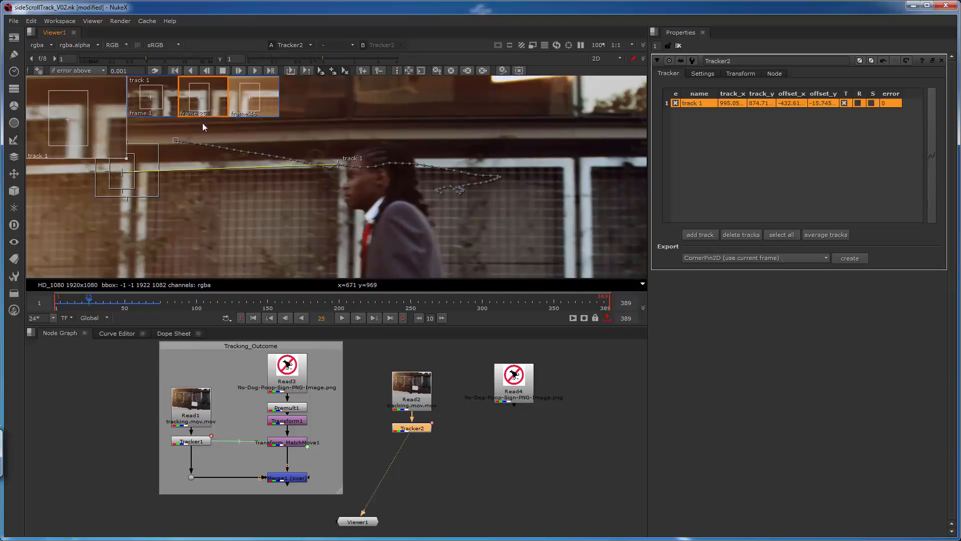
pyautogui.click(266, 100)
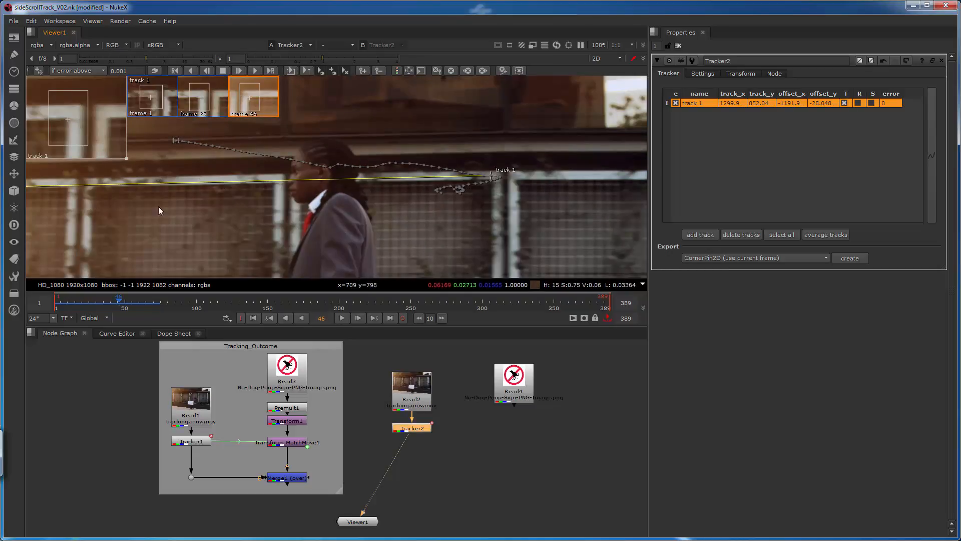
# Widen track 1's pattern box slightly around the new corner and track it forward frame by frame from frame 46 to frame 50
pyautogui.moveTo(166, 210); pyautogui.dragTo(459, 197, button='middle')
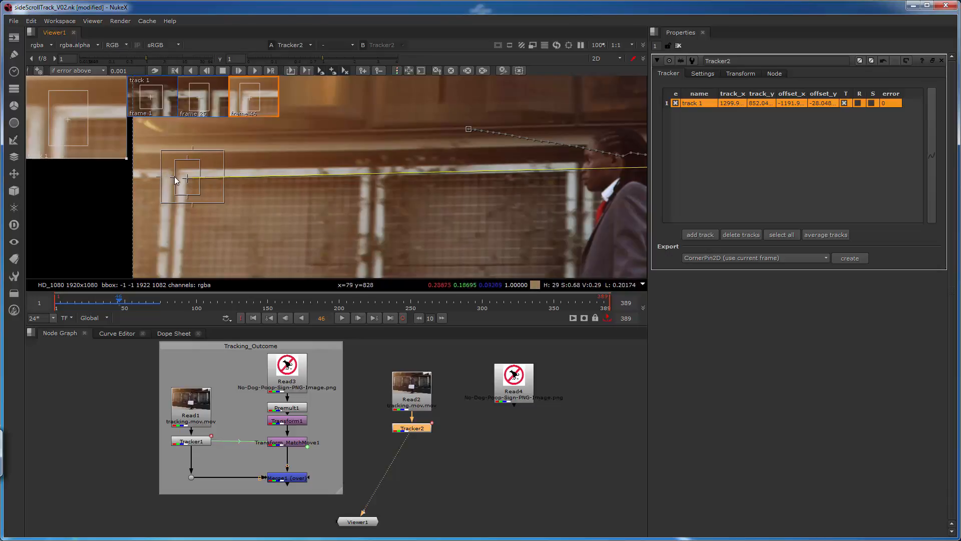
pyautogui.moveTo(175, 179); pyautogui.dragTo(175, 177)
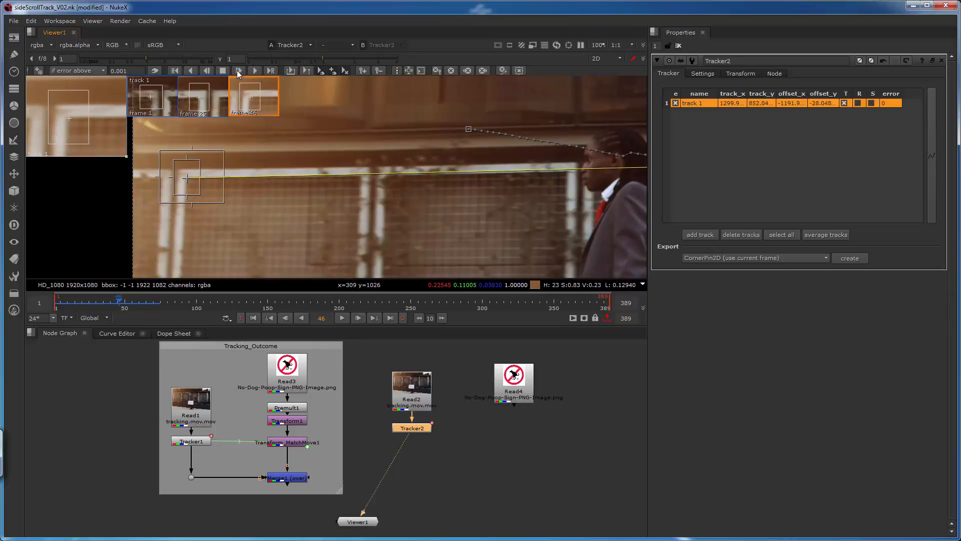
pyautogui.click(237, 72)
pyautogui.click(236, 69)
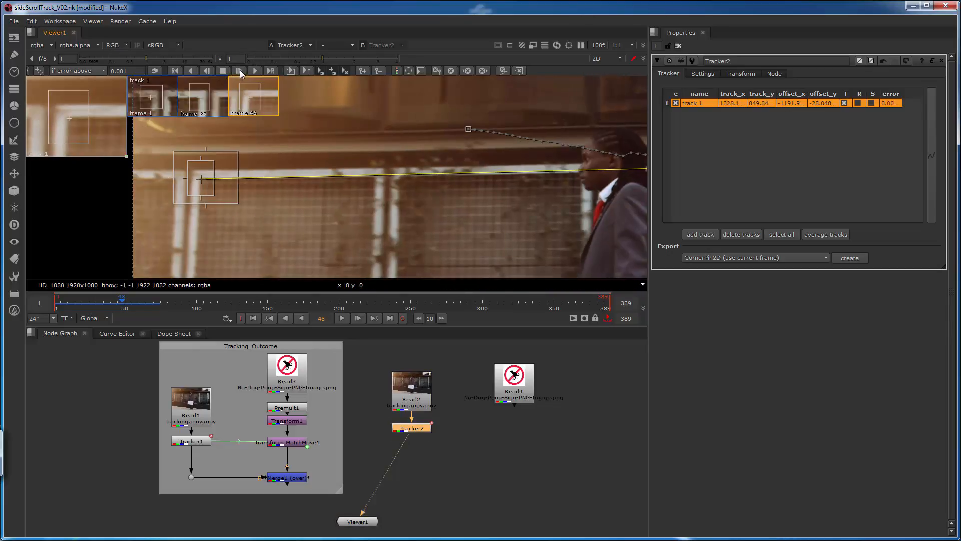
pyautogui.click(240, 71)
pyautogui.click(240, 71)
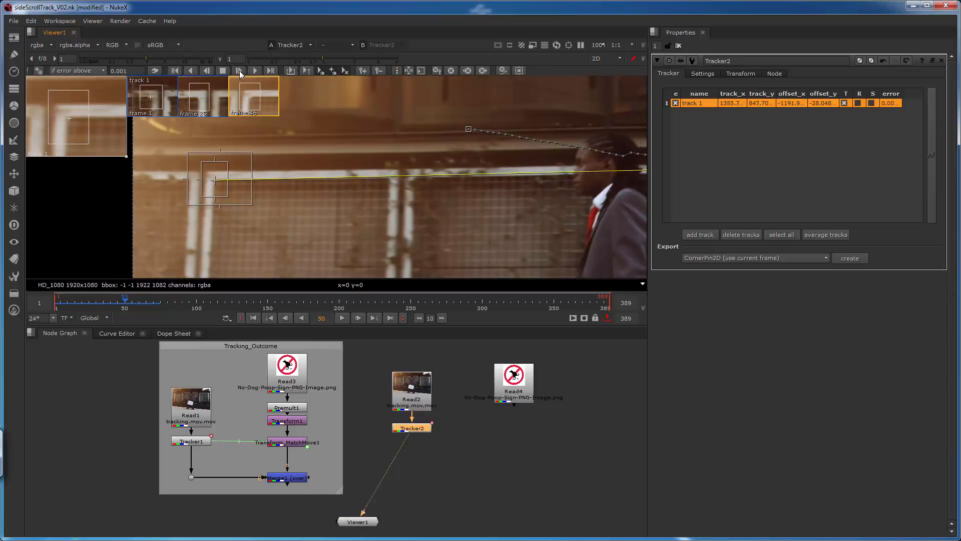
# Track track 1 forward from frame 50 to frame 95, first frame by frame and then continuously
pyautogui.click(239, 70)
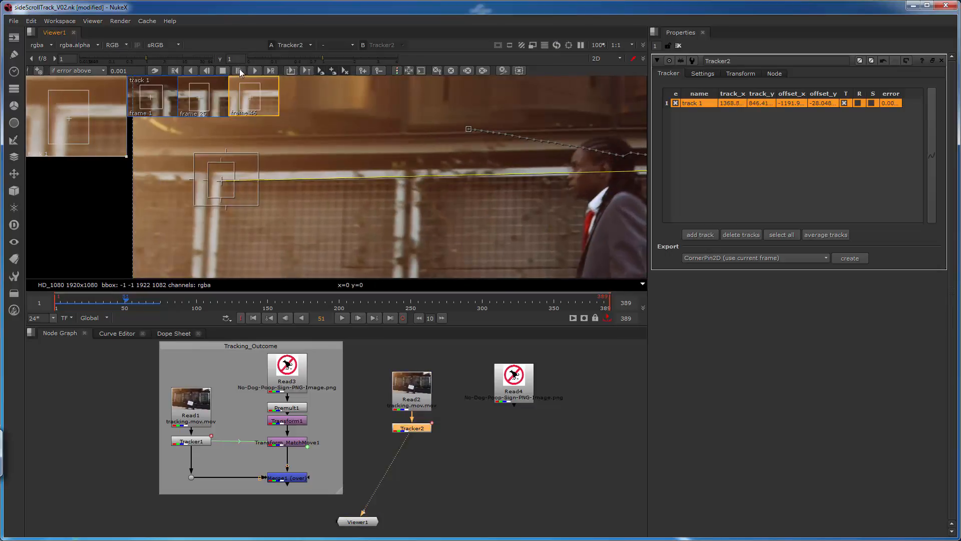
pyautogui.click(240, 70)
pyautogui.click(239, 70)
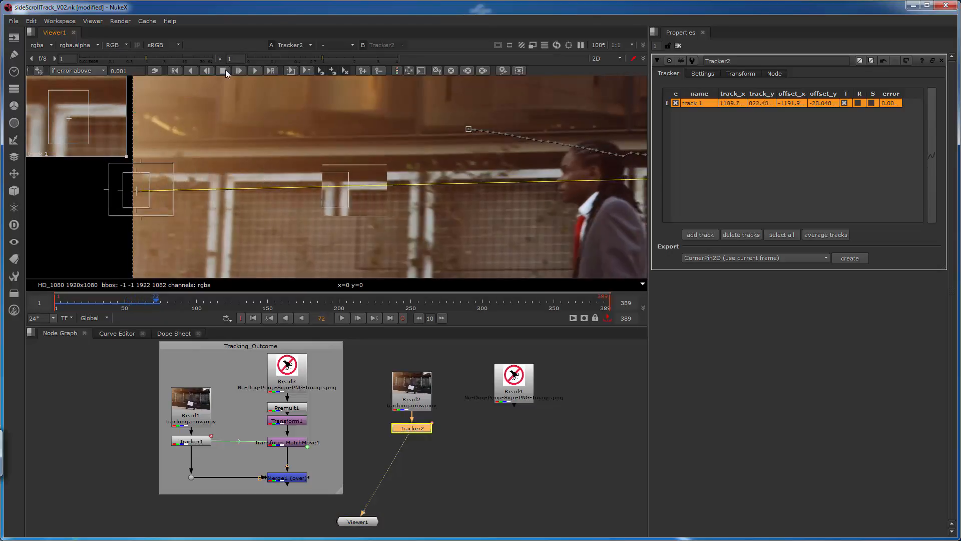
pyautogui.click(224, 70)
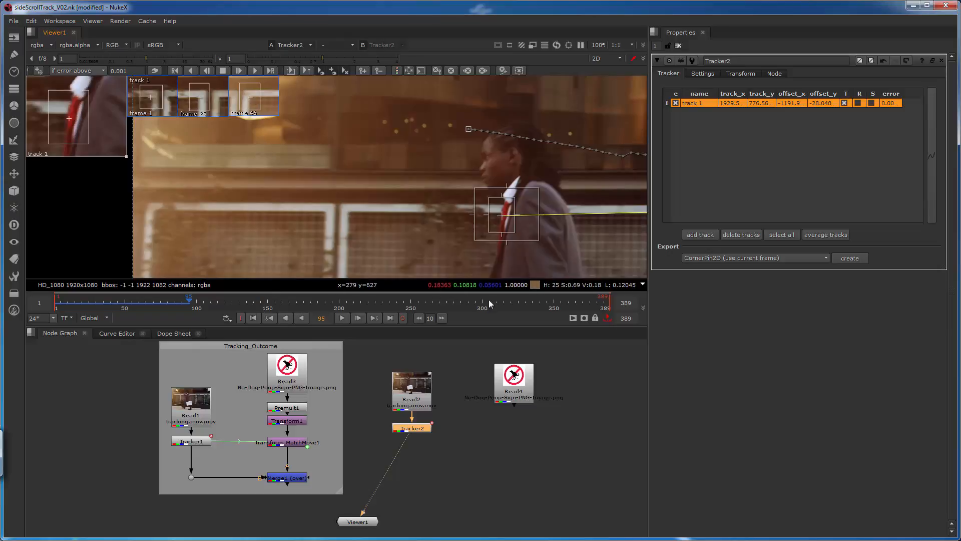
# Scrub back to frame 84 and step between frames 84 and 89 to examine where the man's body reaches the track boxes
pyautogui.moveTo(190, 300)
pyautogui.mouseDown()
pyautogui.moveTo(132, 301)
pyautogui.moveTo(172, 302)
pyautogui.mouseUp()
pyautogui.click(359, 319)
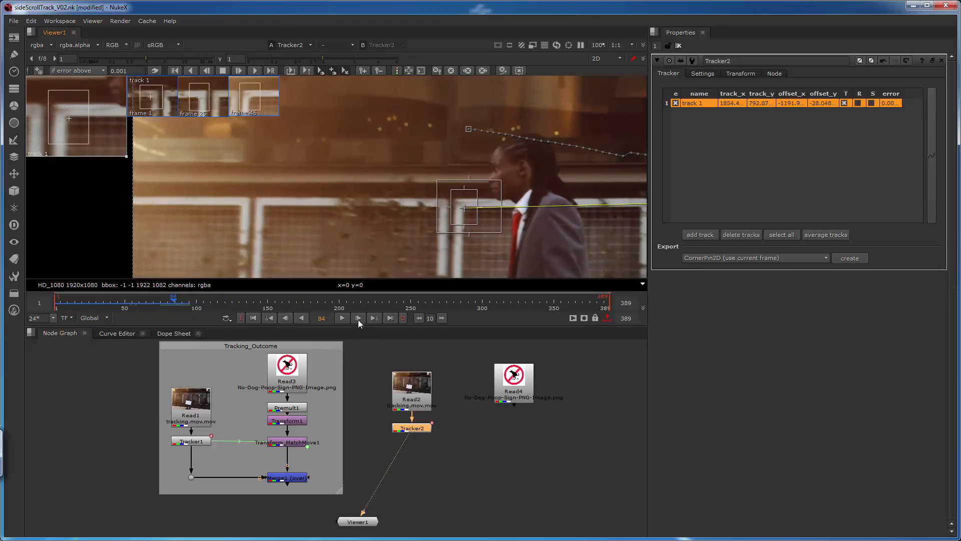
pyautogui.click(358, 318)
pyautogui.click(358, 319)
pyautogui.click(358, 319)
pyautogui.click(358, 318)
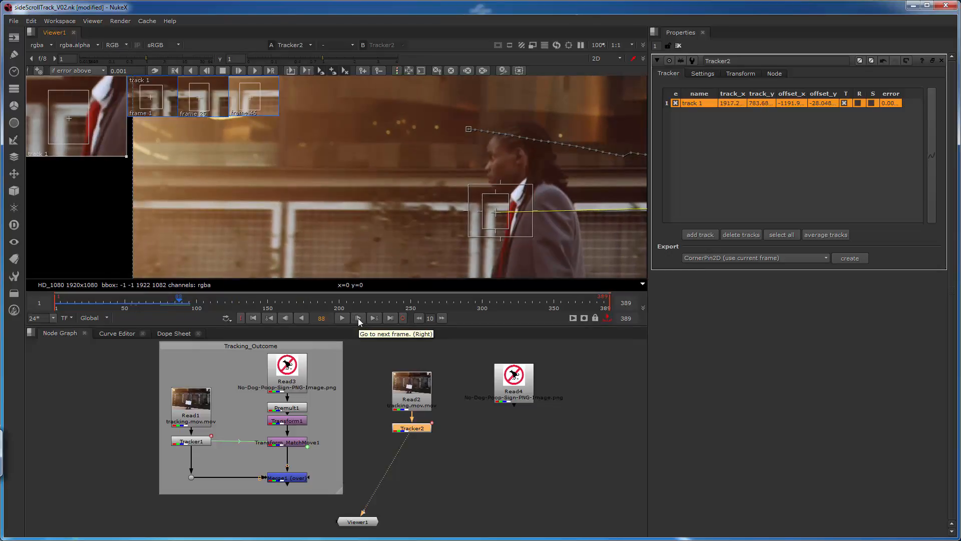
pyautogui.click(286, 318)
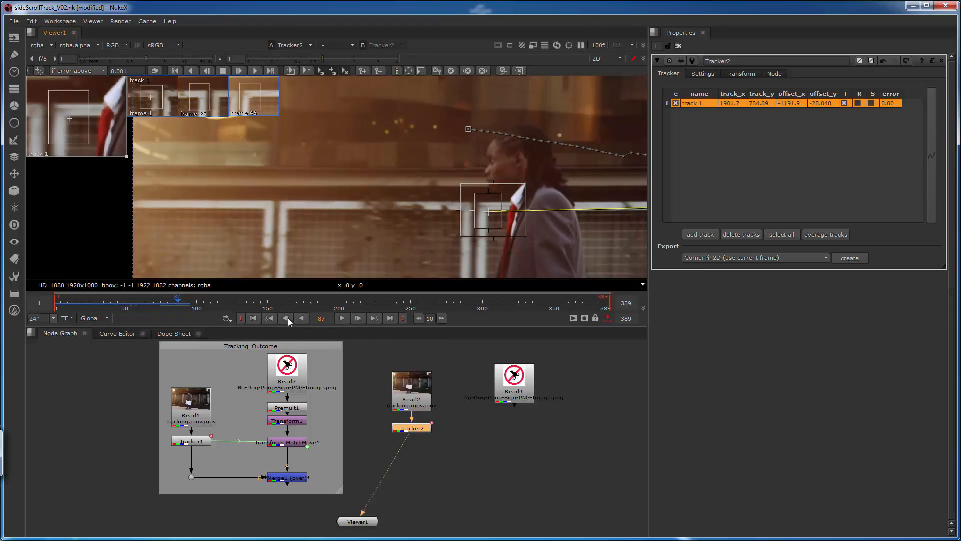
pyautogui.click(360, 318)
pyautogui.click(358, 319)
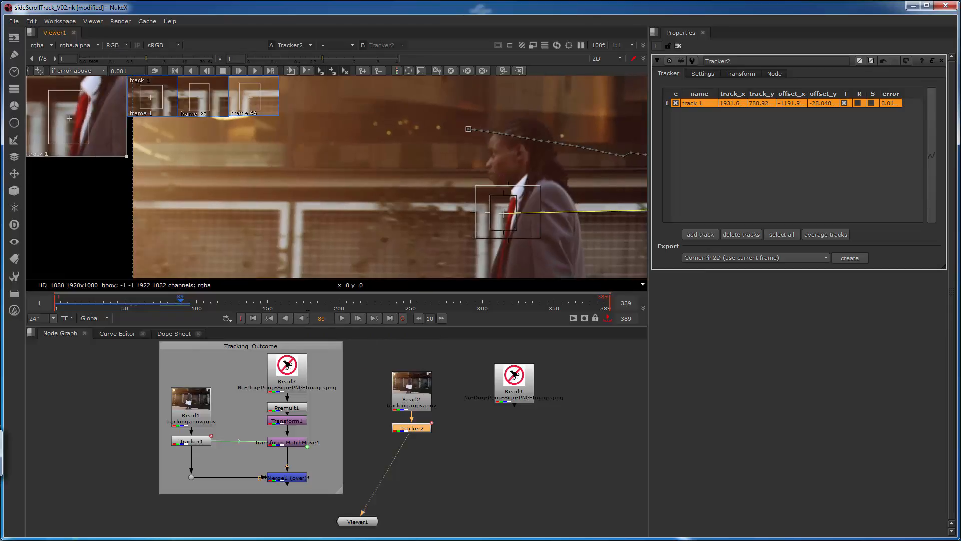
pyautogui.click(287, 318)
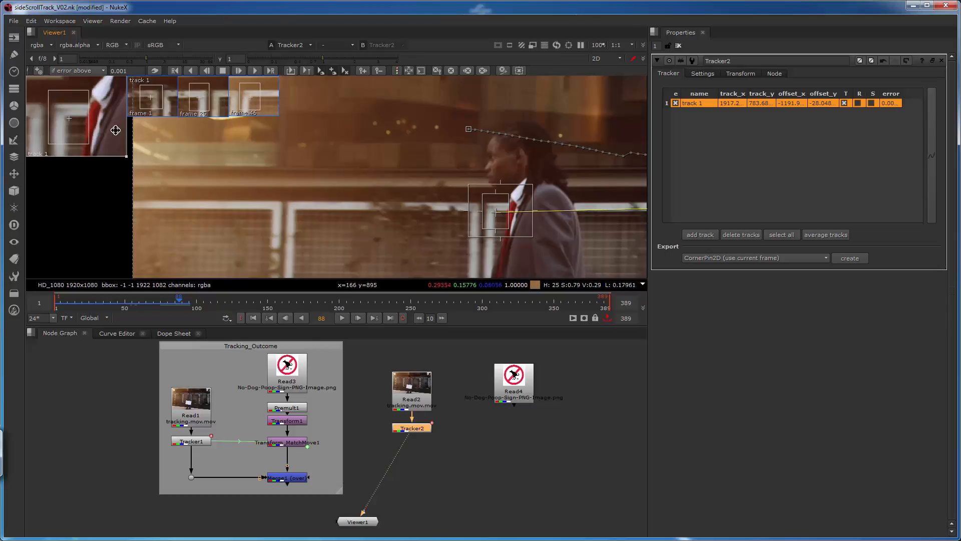
pyautogui.click(359, 318)
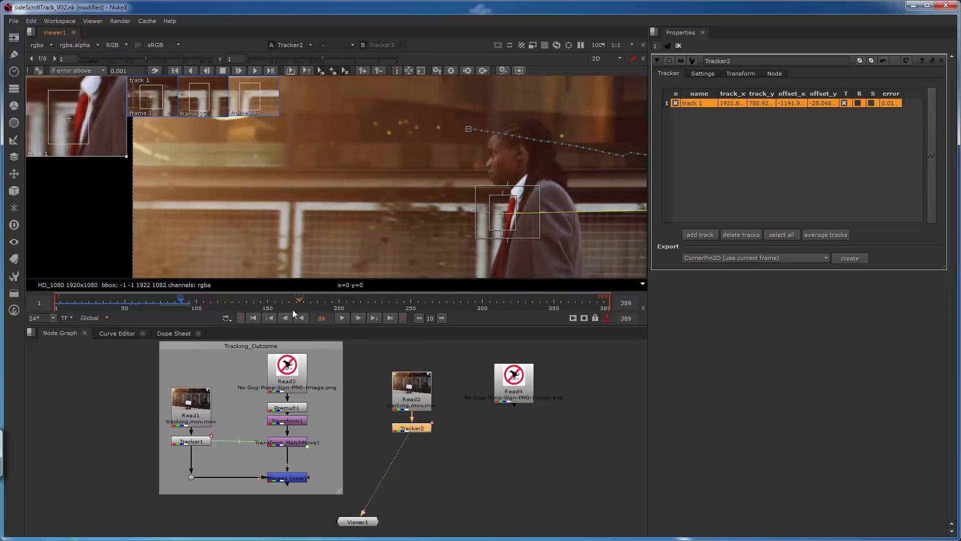
# At frame 88, offset track 1 to the leftmost fence panel's upper-right corner, about -1640.2 in x and -25.7 in y, and fine-tune its position
pyautogui.click(284, 318)
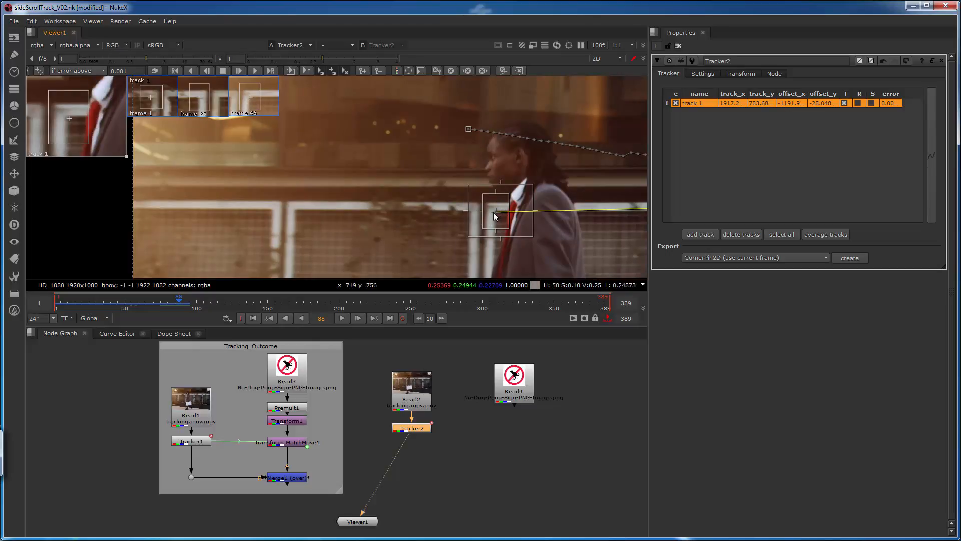
pyautogui.keyDown('ctrl'); pyautogui.moveTo(497, 211); pyautogui.dragTo(275, 213); pyautogui.keyUp('ctrl')
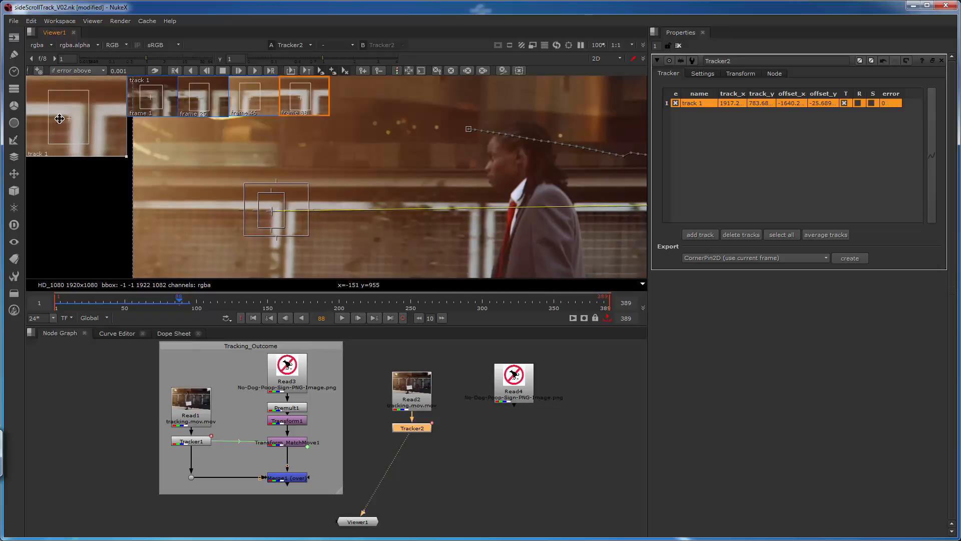
pyautogui.moveTo(81, 120); pyautogui.dragTo(81, 121)
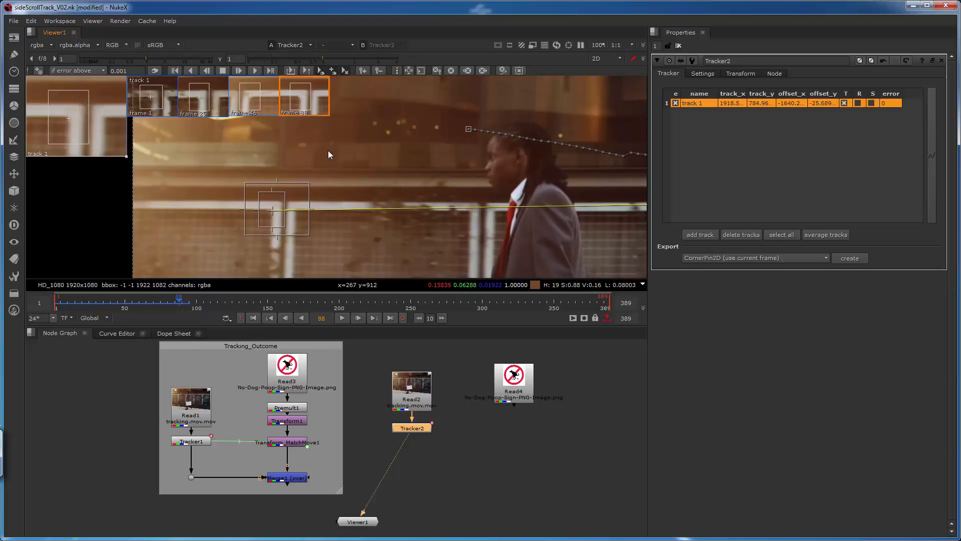
# Track the offset fence corner forward frame by frame from frame 88 to frame 112
pyautogui.click(239, 70)
pyautogui.click(239, 70)
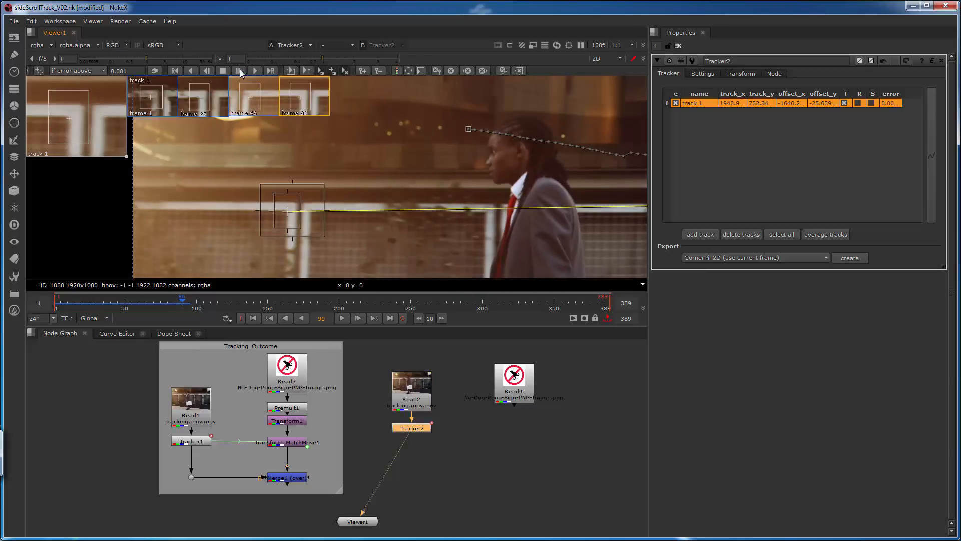
pyautogui.click(239, 70)
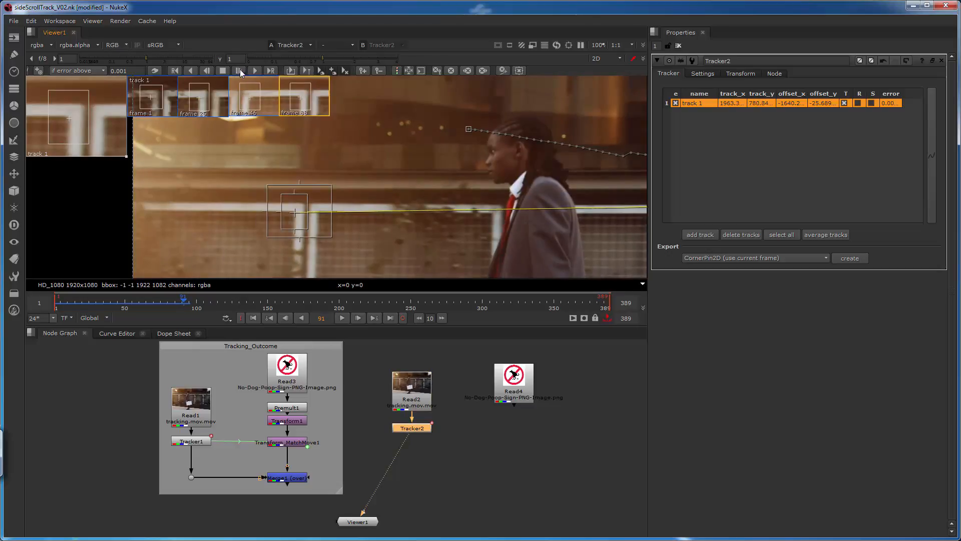
pyautogui.click(239, 69)
pyautogui.click(239, 70)
pyautogui.click(240, 70)
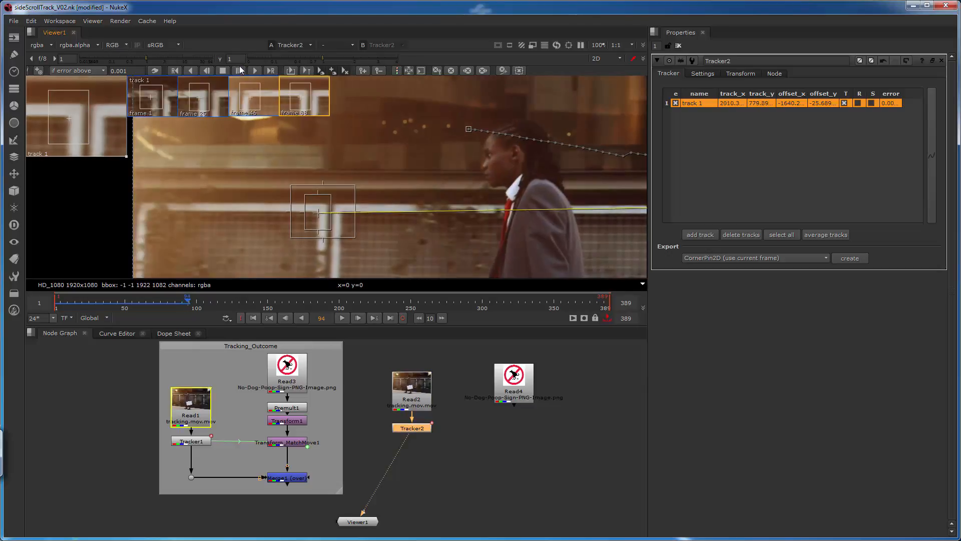
pyautogui.click(239, 70)
pyautogui.click(239, 70)
pyautogui.click(239, 70)
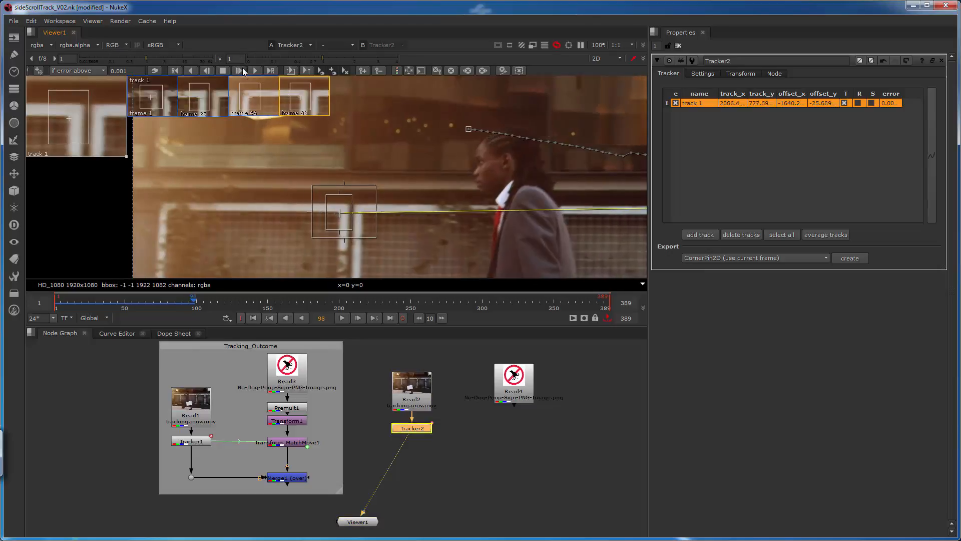
pyautogui.click(239, 70)
pyautogui.click(240, 71)
pyautogui.click(240, 72)
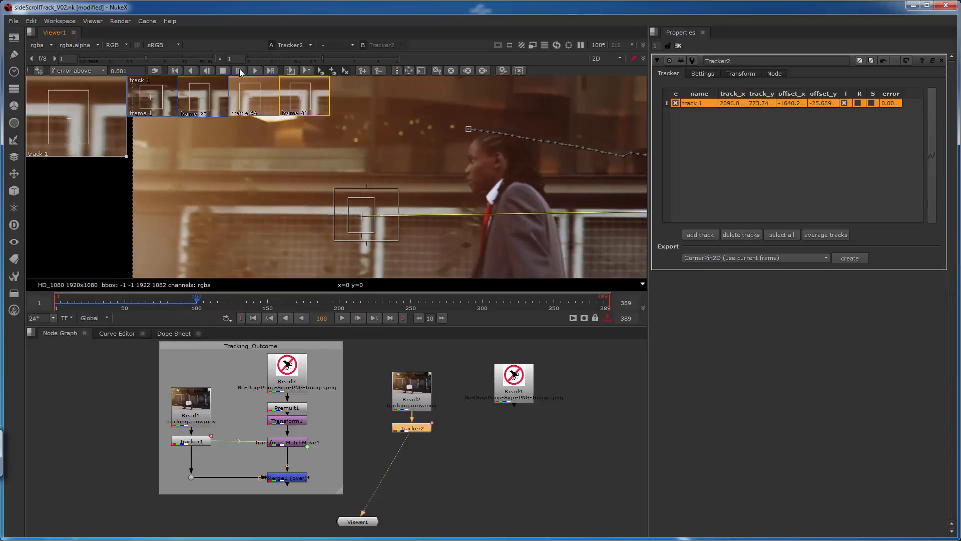
pyautogui.click(240, 71)
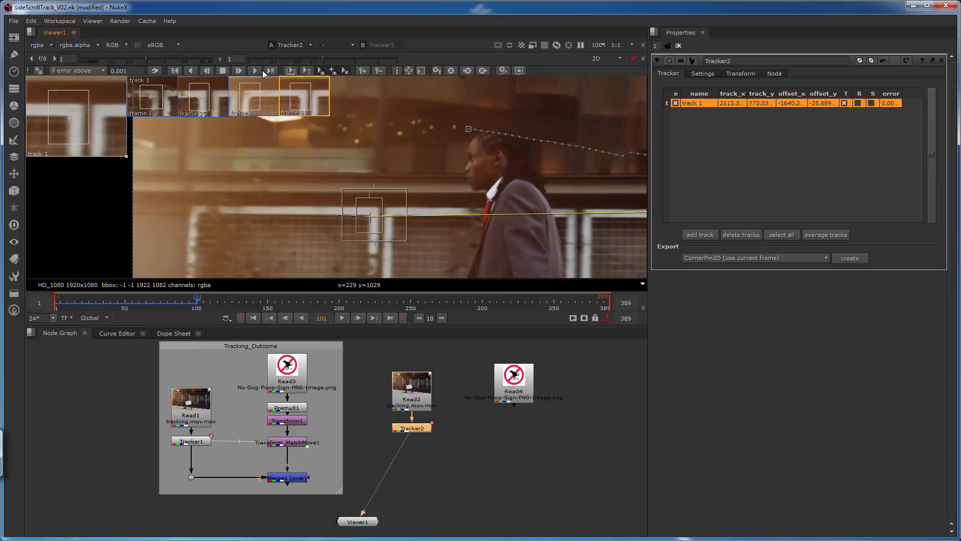
pyautogui.click(239, 70)
pyautogui.click(239, 70)
pyautogui.click(239, 70)
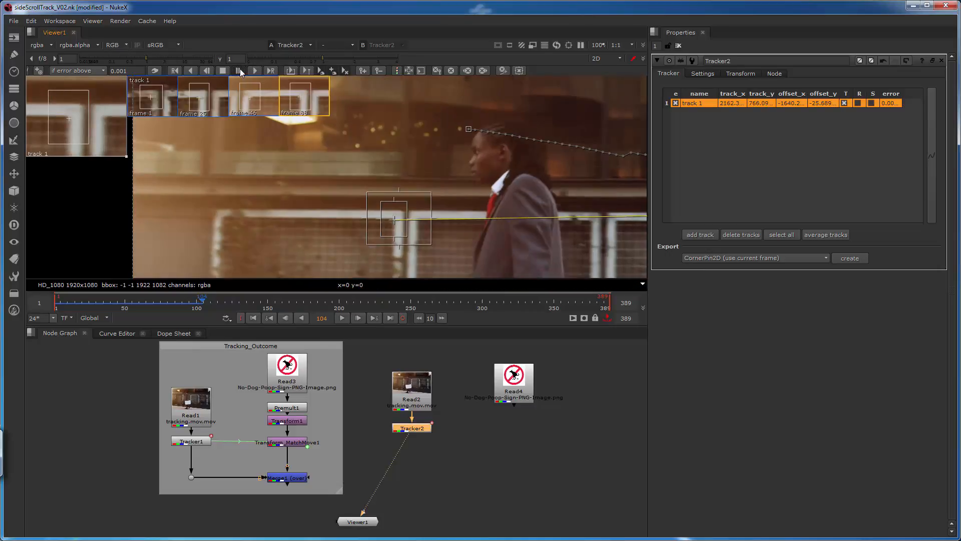
pyautogui.click(239, 70)
pyautogui.click(239, 70)
pyautogui.click(239, 70)
pyautogui.click(239, 70)
pyautogui.click(239, 71)
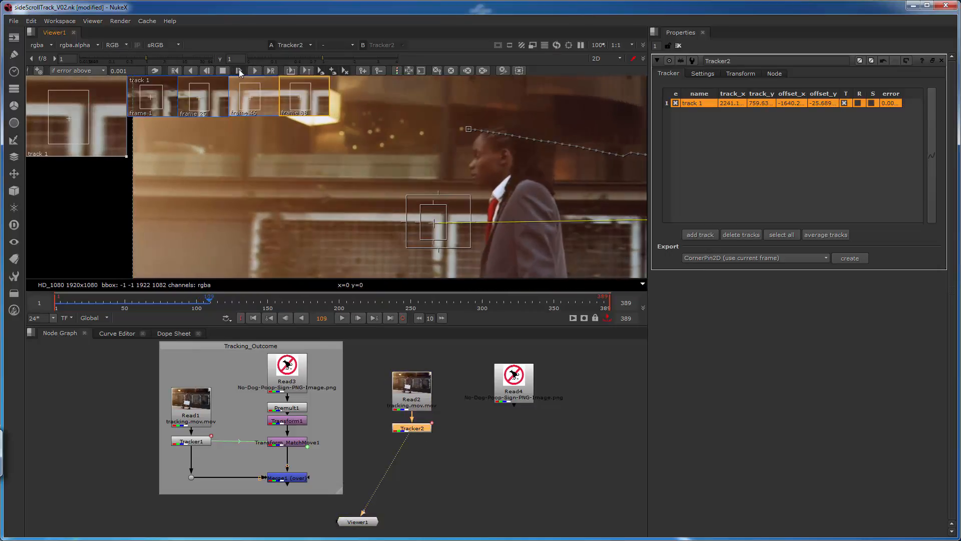
pyautogui.click(239, 70)
pyautogui.click(239, 70)
pyautogui.click(239, 70)
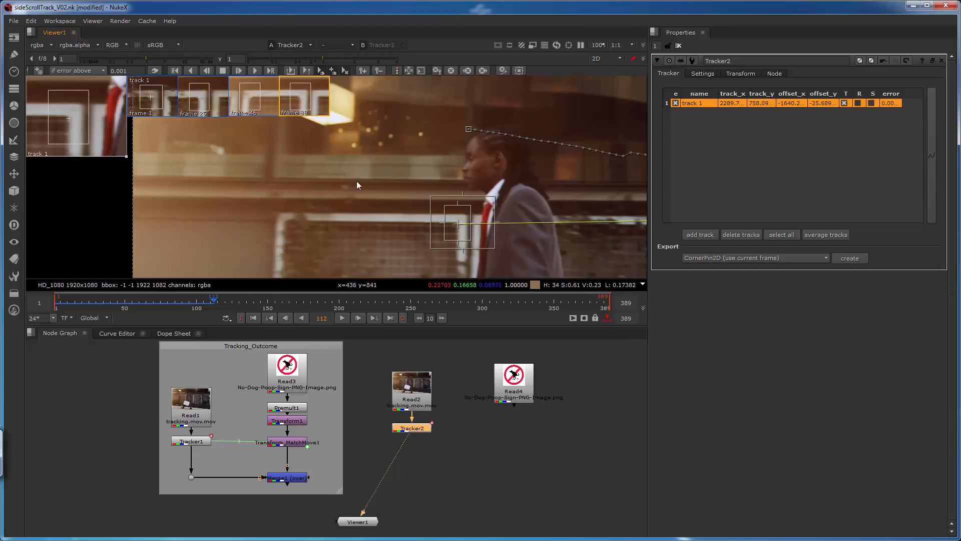
# At frame 112, offset track 1 to the leftmost panel's upper-left corner, about -1984.7 in x and -22.1 in y, and fine-tune its position
pyautogui.scroll(-2, 377, 202)
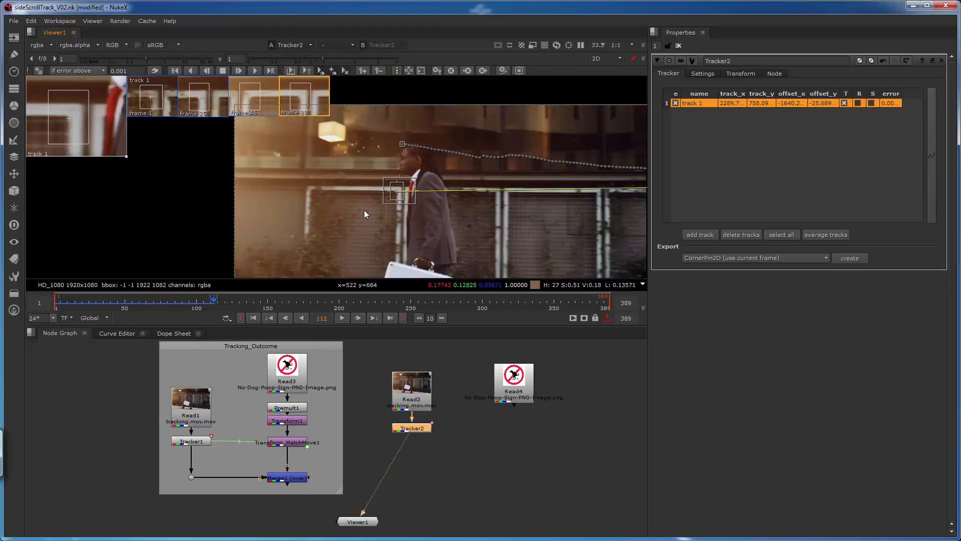
pyautogui.scroll(-2, 365, 209)
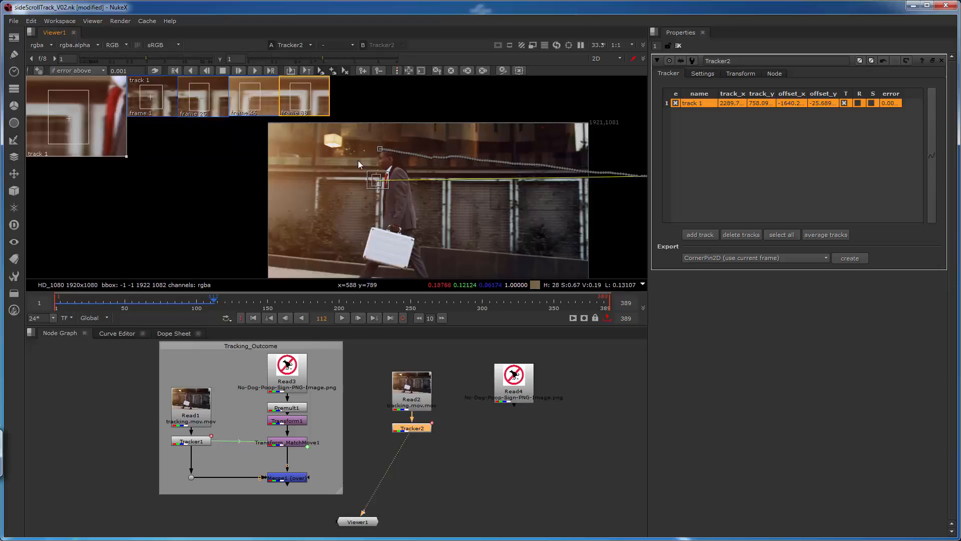
pyautogui.scroll(5, 349, 160)
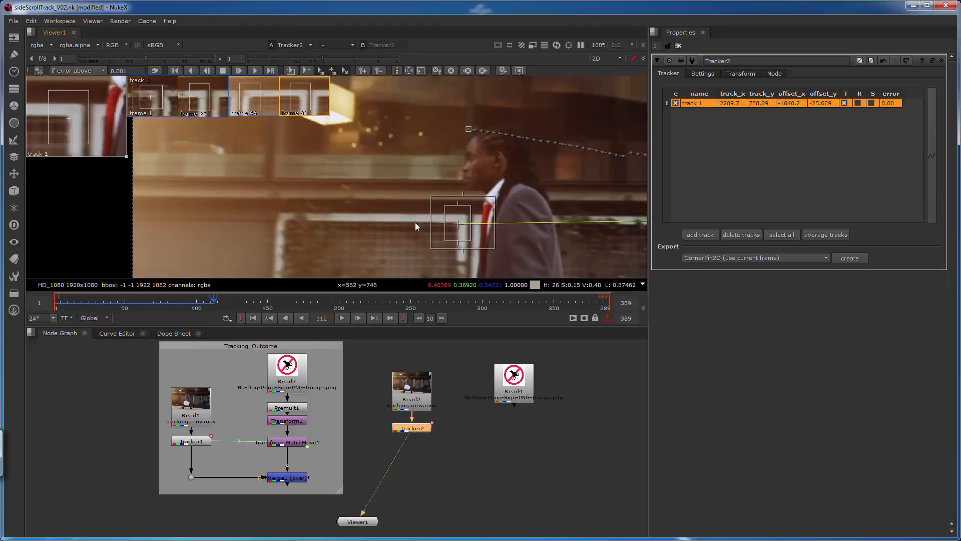
pyautogui.keyDown('ctrl'); pyautogui.moveTo(460, 226); pyautogui.dragTo(285, 225); pyautogui.keyUp('ctrl')
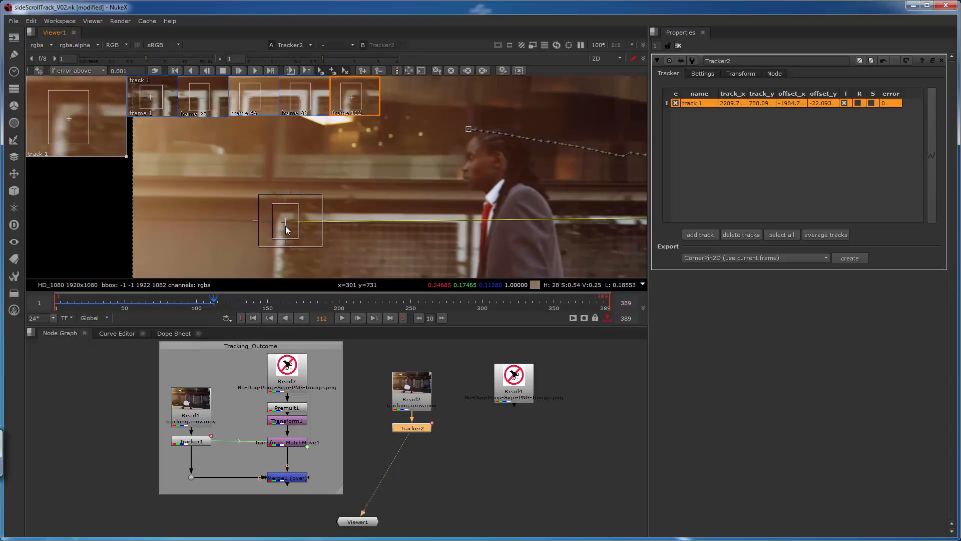
pyautogui.moveTo(81, 118); pyautogui.dragTo(79, 118)
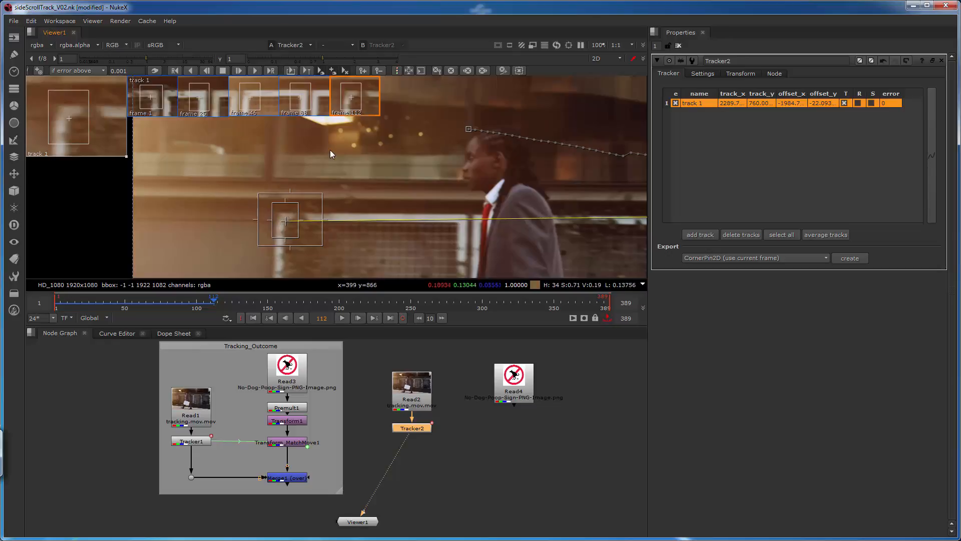
# Track the new upper-left fence corner forward frame by frame from frame 112 to frame 133
pyautogui.click(239, 70)
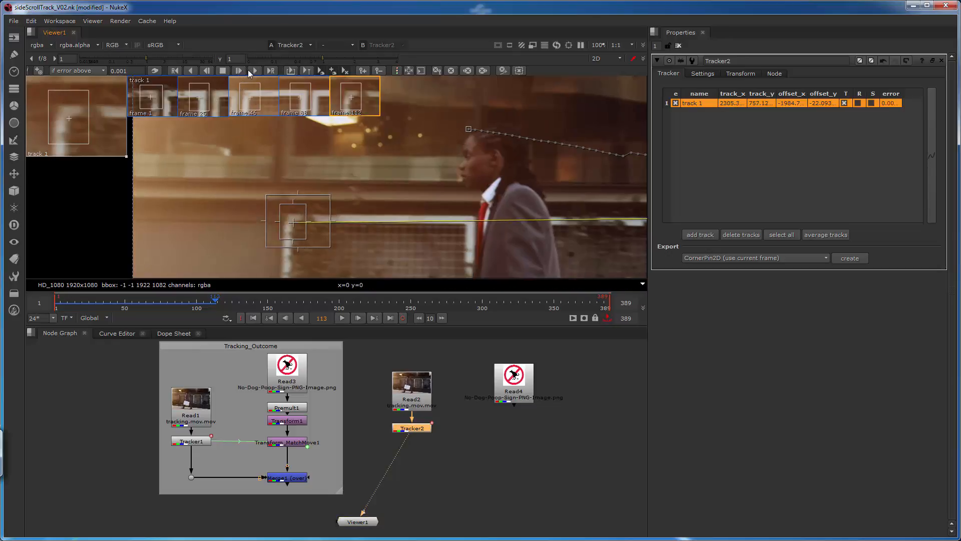
pyautogui.click(240, 72)
pyautogui.click(239, 70)
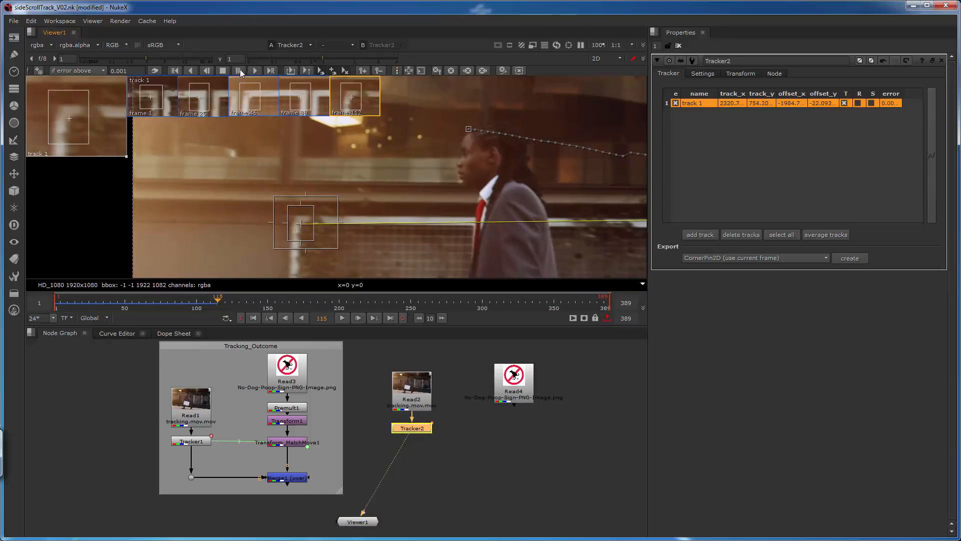
pyautogui.click(239, 71)
pyautogui.click(239, 71)
pyautogui.click(240, 71)
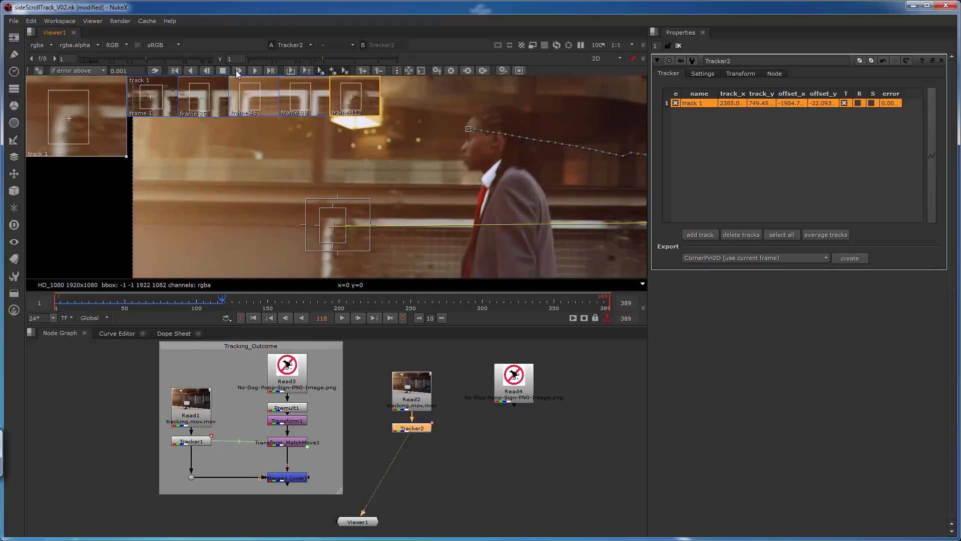
pyautogui.click(239, 70)
pyautogui.click(239, 70)
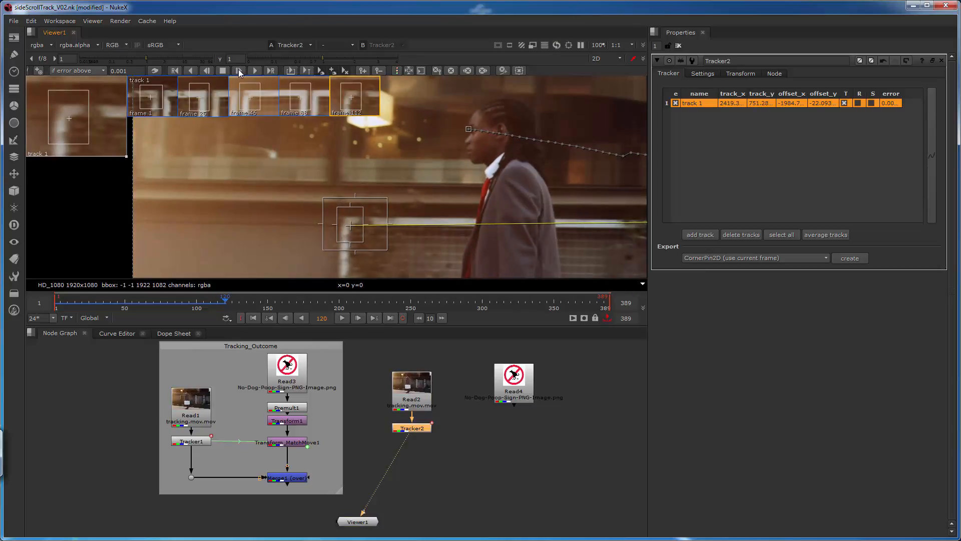
pyautogui.click(239, 70)
pyautogui.click(239, 71)
pyautogui.click(239, 71)
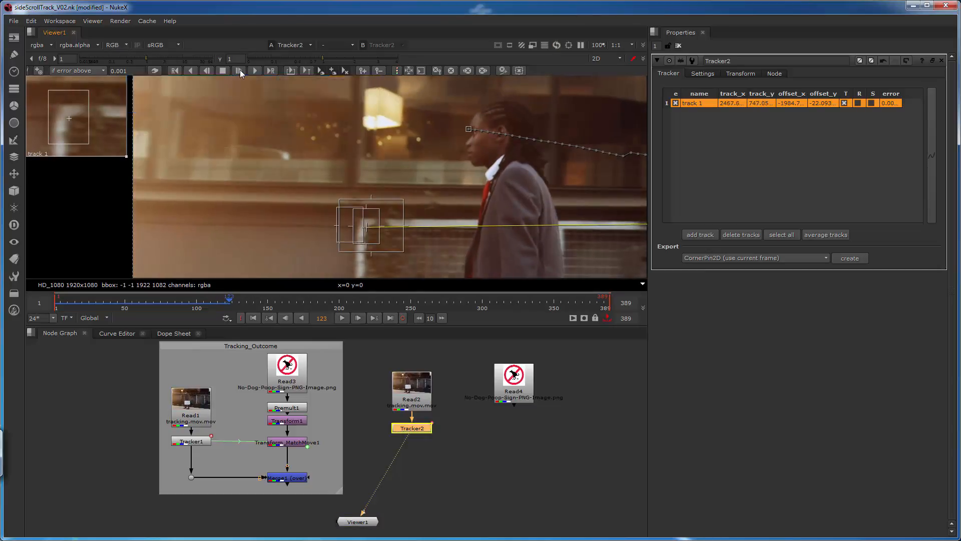
pyautogui.click(239, 70)
pyautogui.click(240, 70)
pyautogui.click(239, 70)
pyautogui.click(239, 70)
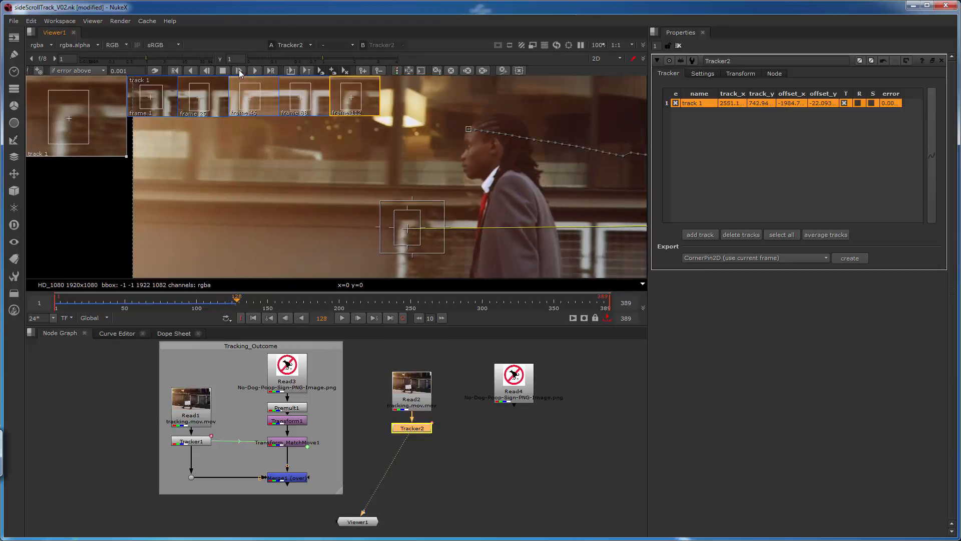
pyautogui.click(240, 70)
pyautogui.click(240, 71)
pyautogui.click(239, 70)
pyautogui.click(240, 70)
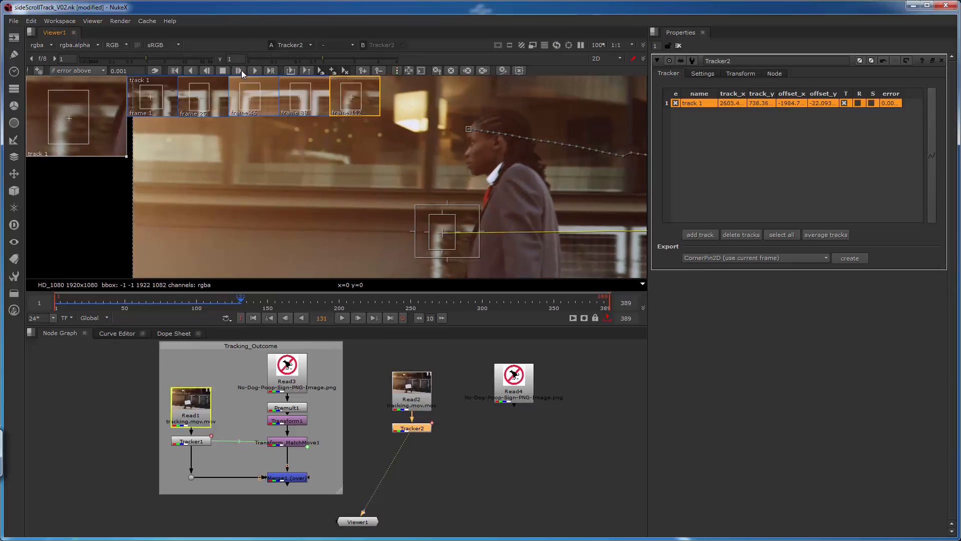
pyautogui.click(241, 70)
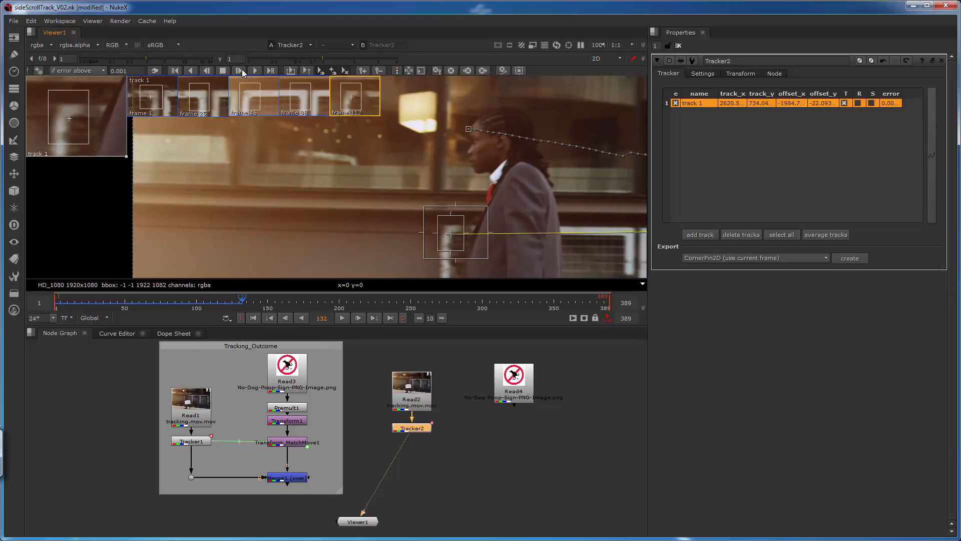
pyautogui.click(241, 68)
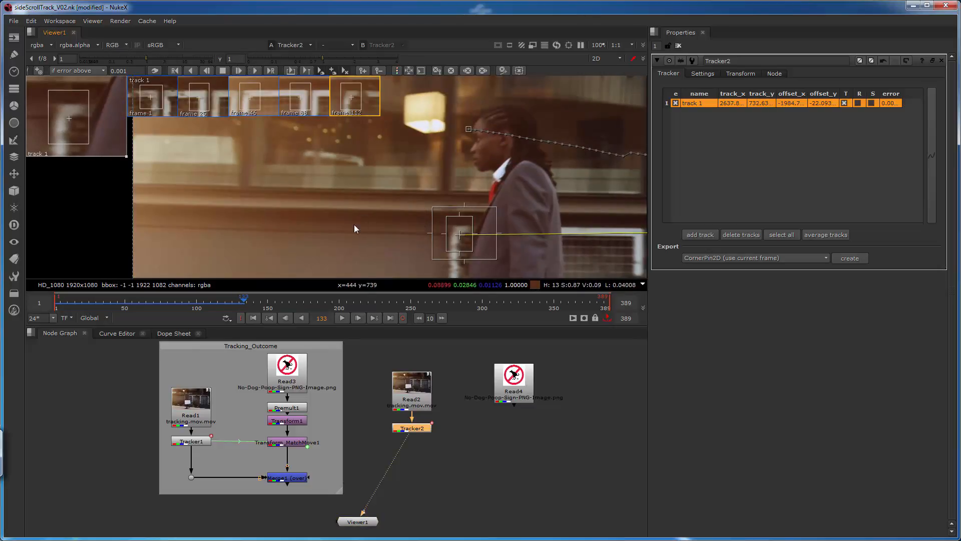
# At frame 133, offset track 1 to the dark ledge above the fence, about -1596.8 in x and 60.4 in y
pyautogui.scroll(-1, 374, 215)
pyautogui.scroll(-1, 375, 215)
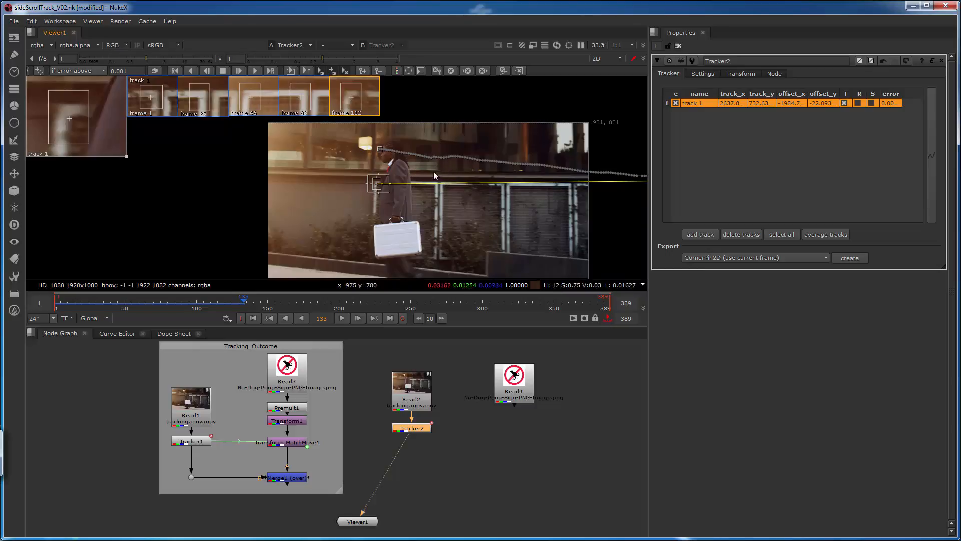
pyautogui.scroll(3, 380, 172)
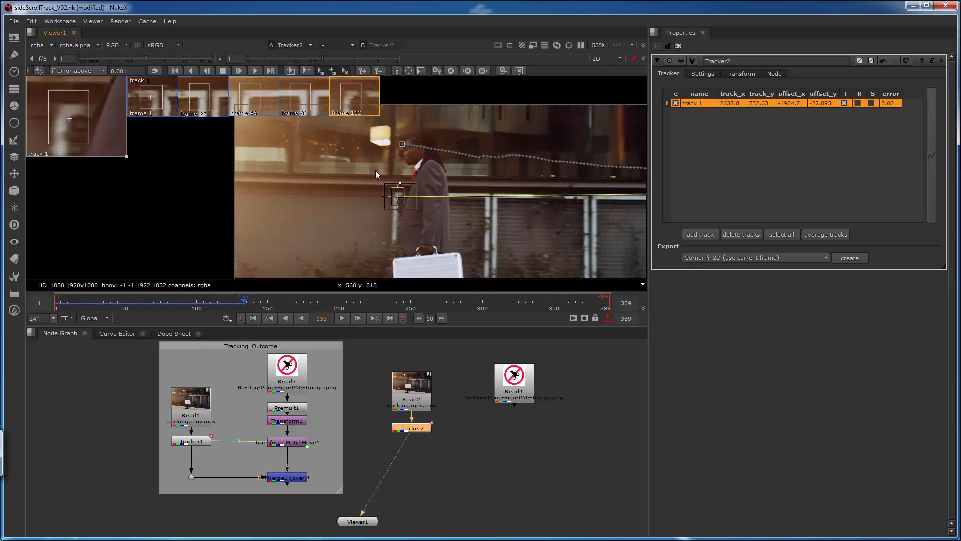
pyautogui.moveTo(514, 196); pyautogui.dragTo(377, 154, button='middle')
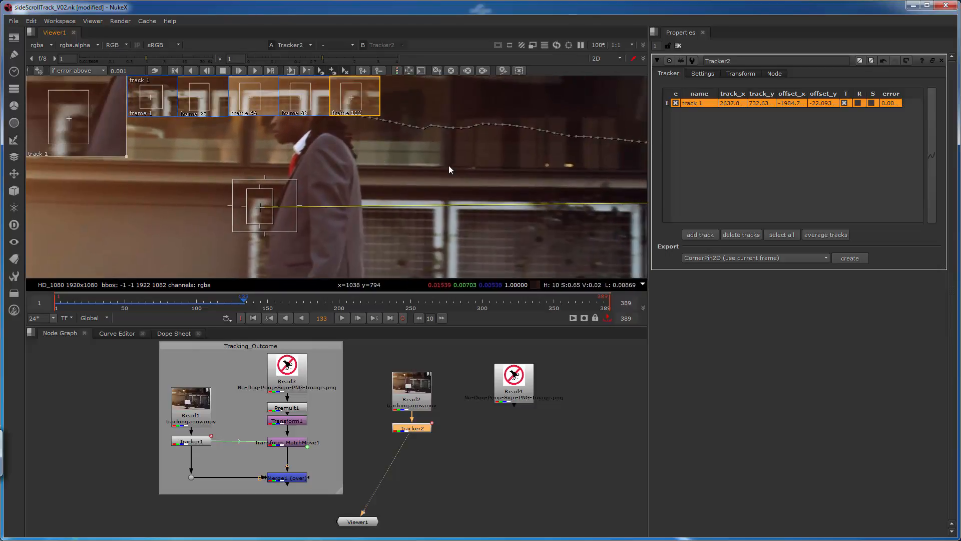
pyautogui.moveTo(307, 160); pyautogui.dragTo(495, 172, button='middle')
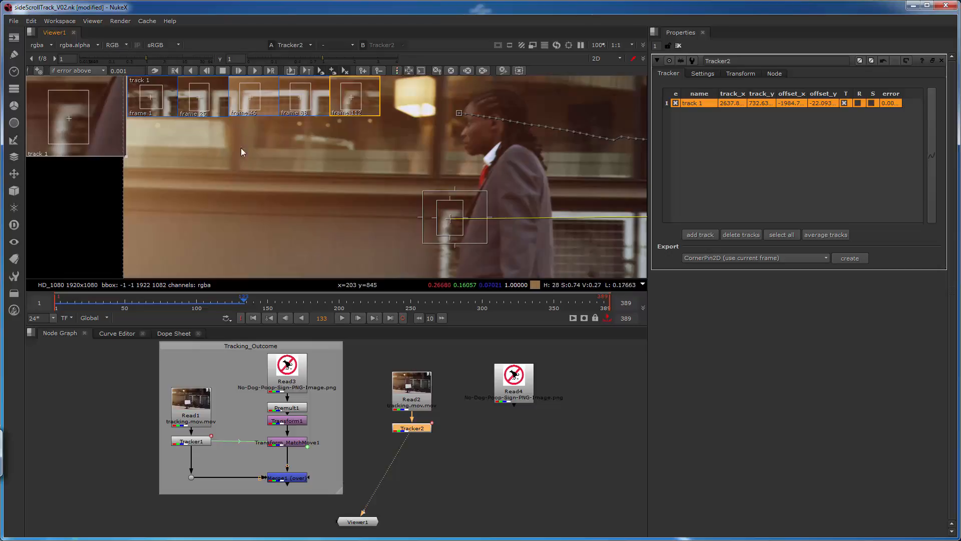
pyautogui.moveTo(418, 159); pyautogui.dragTo(300, 174, button='middle')
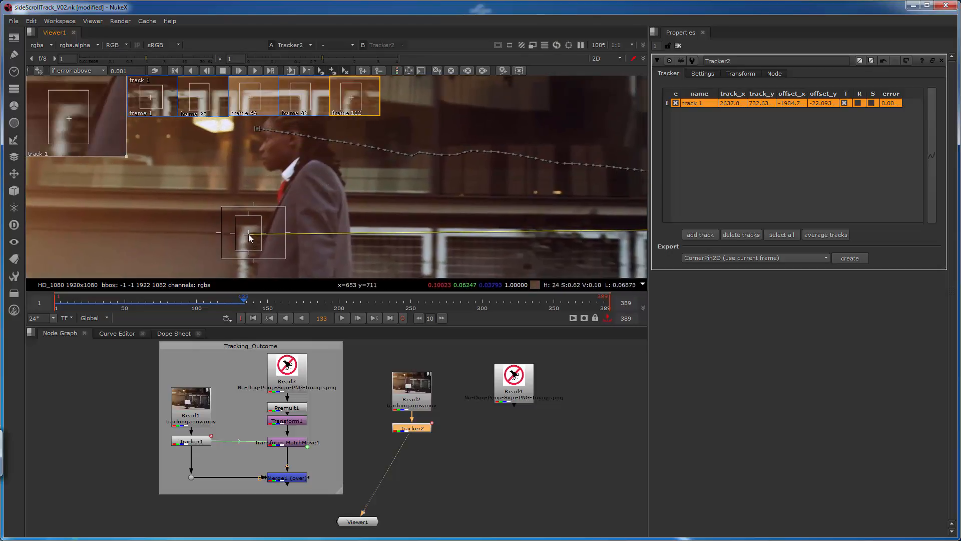
pyautogui.keyDown('ctrl'); pyautogui.moveTo(250, 238); pyautogui.dragTo(441, 195); pyautogui.keyUp('ctrl')
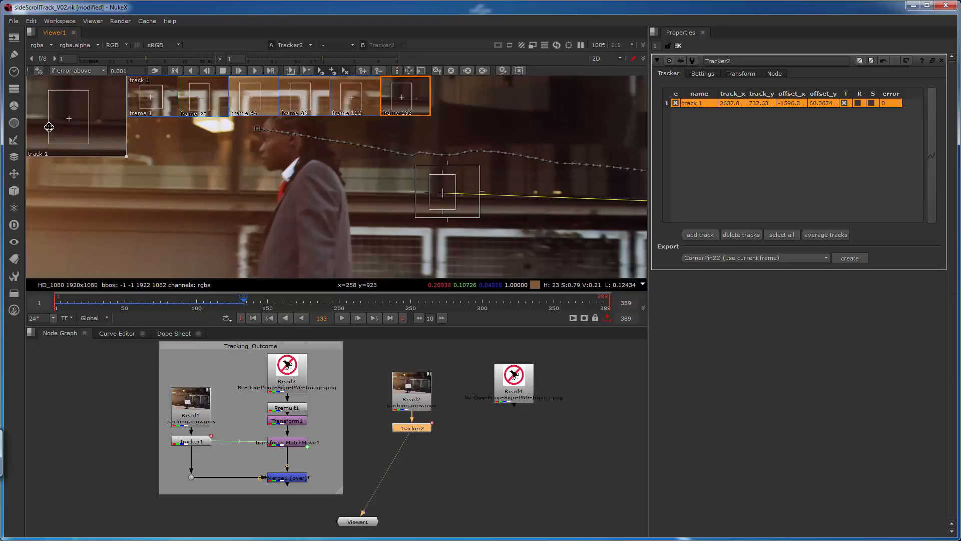
# Track the ledge point forward frame by frame from frame 133 to frame 136
pyautogui.click(238, 71)
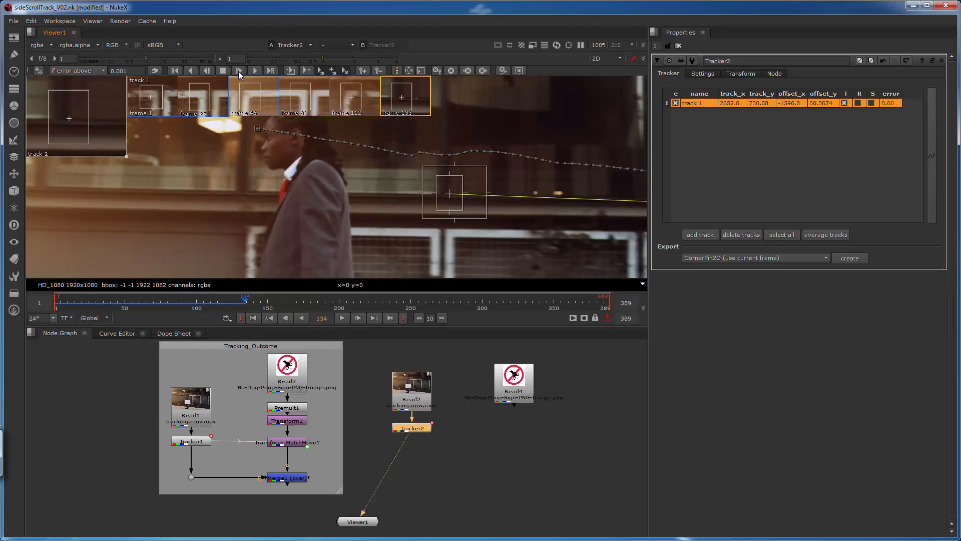
pyautogui.click(238, 70)
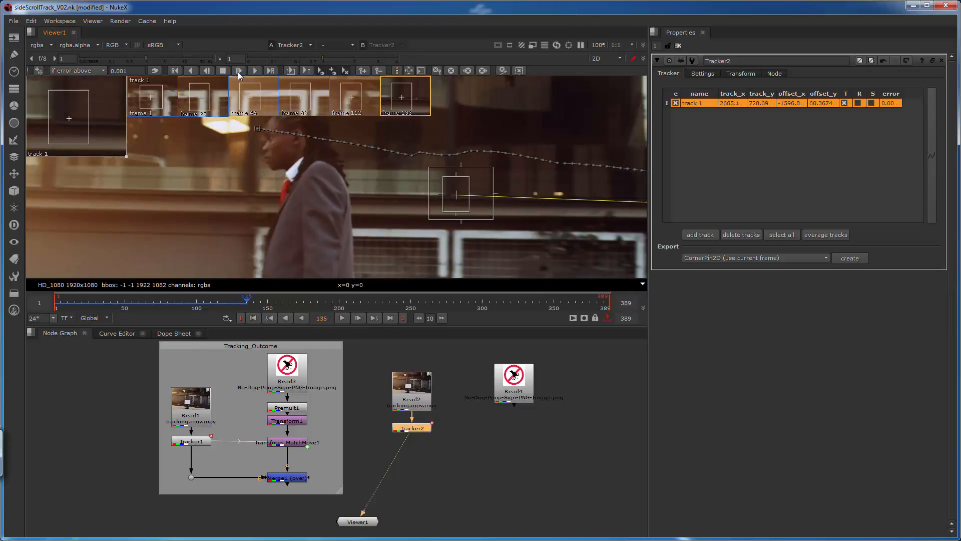
pyautogui.click(238, 72)
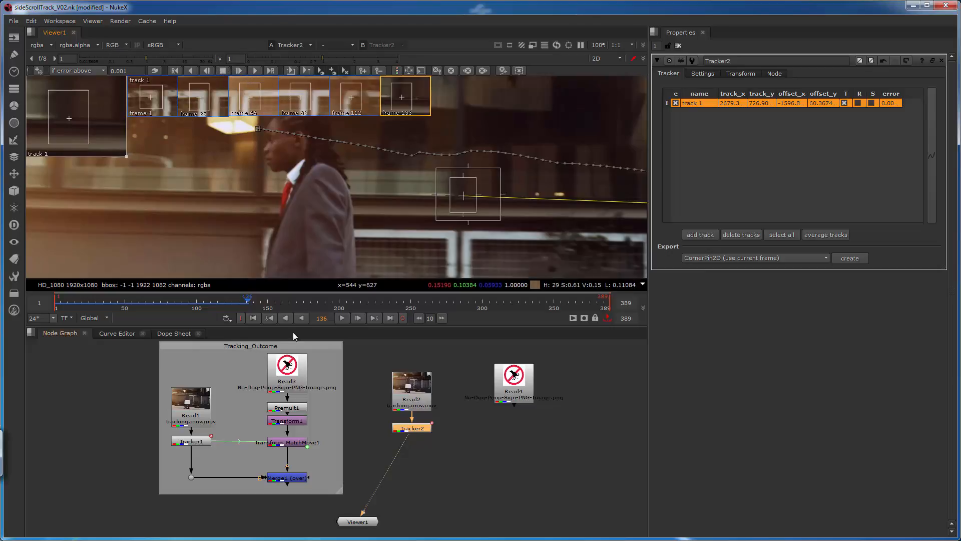
# Step back and forth between frames 134 and 136 to check how well the tracker holds on the ledge
pyautogui.click(286, 318)
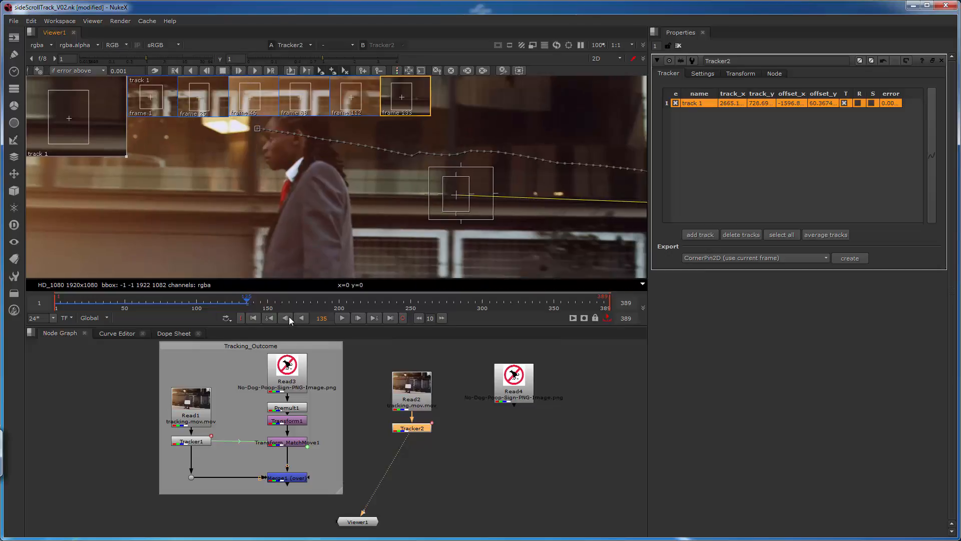
pyautogui.click(356, 318)
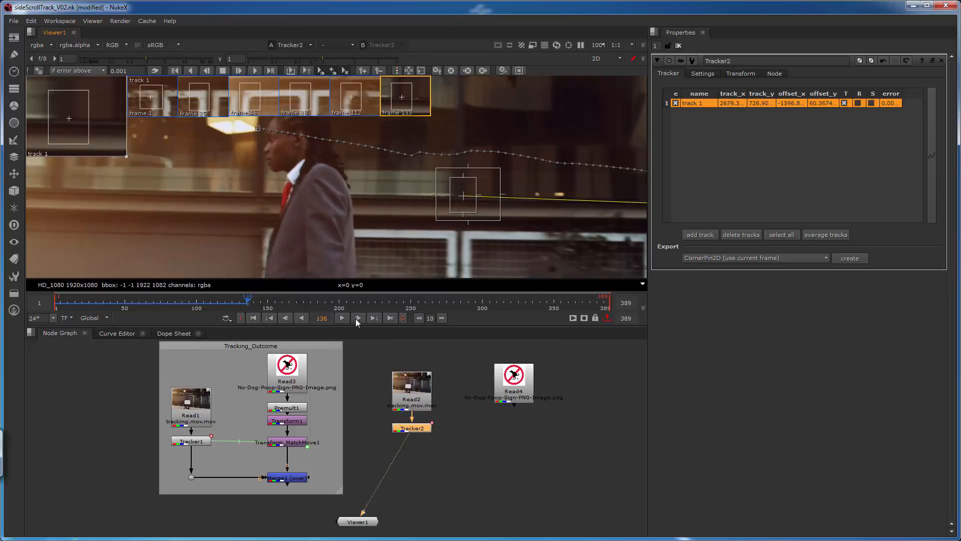
pyautogui.click(283, 317)
pyautogui.click(284, 318)
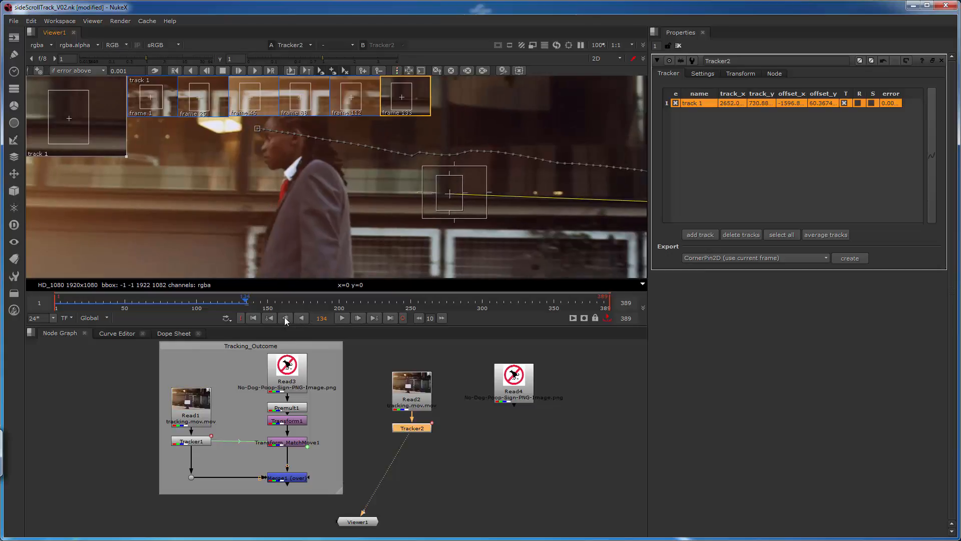
pyautogui.click(358, 319)
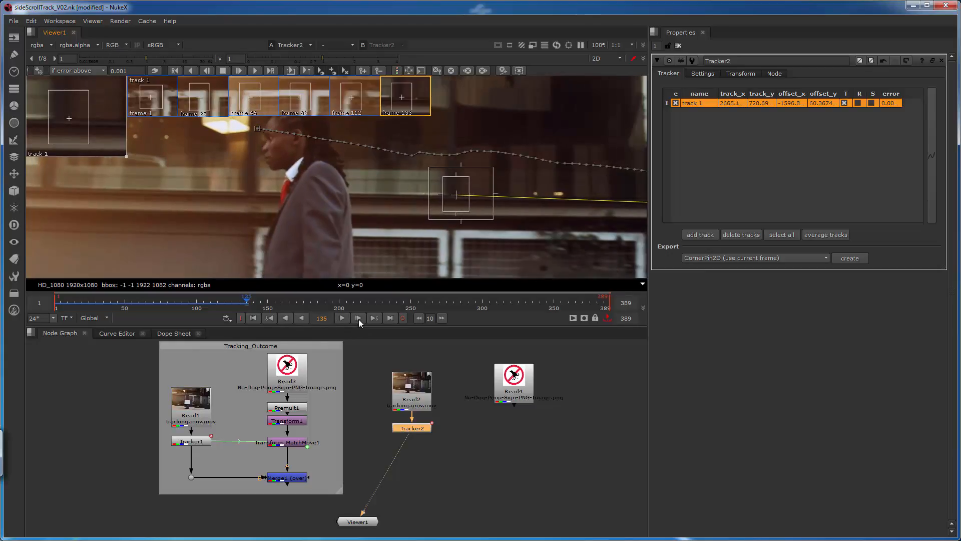
pyautogui.click(356, 320)
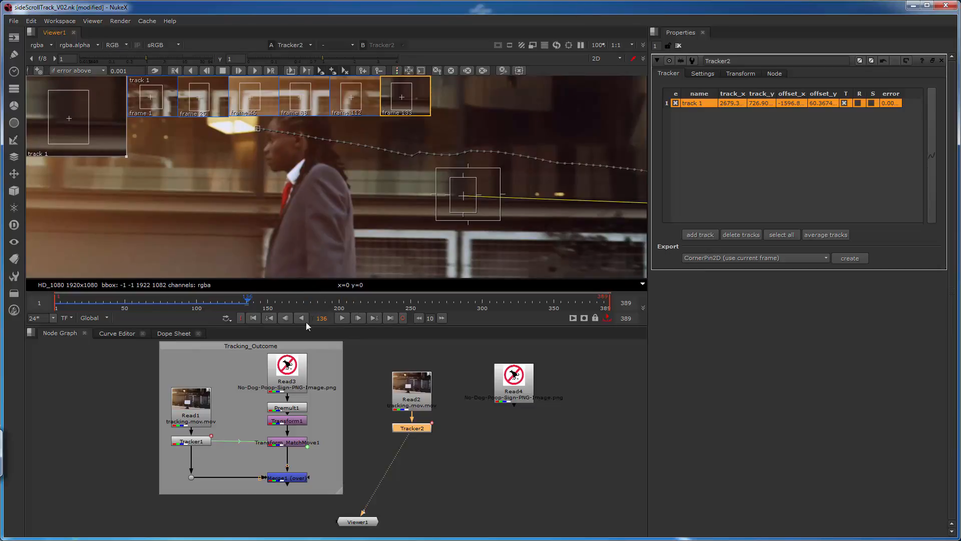
pyautogui.click(284, 318)
pyautogui.click(284, 318)
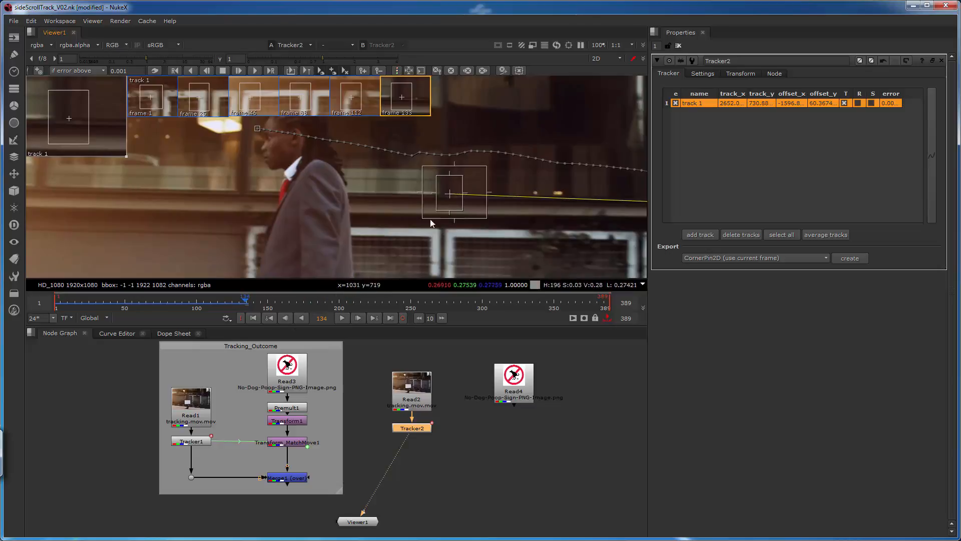
# At frame 134, offset track 1 to the upper-right corner of the fence panel behind the man, about -1638.0, -25.9, and slightly widen its box
pyautogui.keyDown('ctrl'); pyautogui.click(449, 193); pyautogui.keyUp('ctrl')
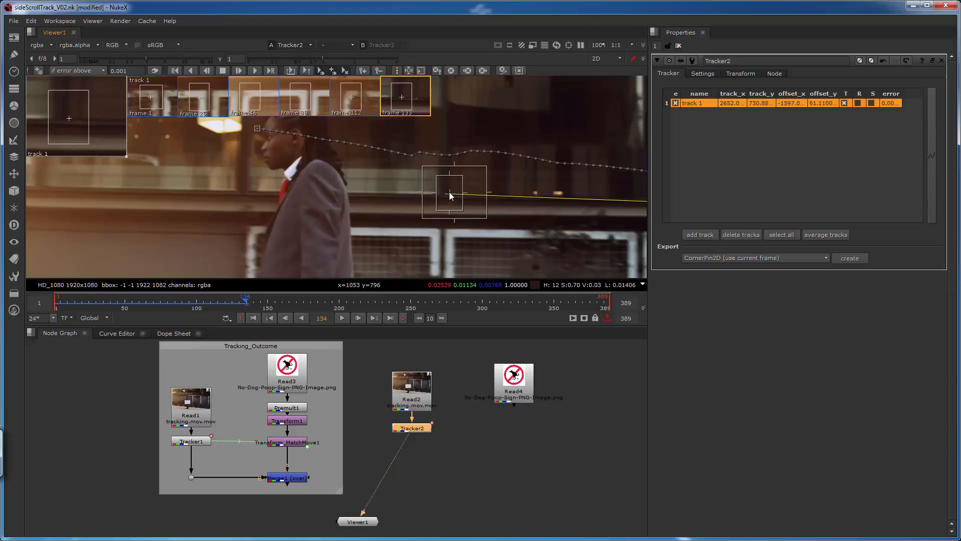
pyautogui.keyDown('ctrl'); pyautogui.moveTo(449, 195); pyautogui.dragTo(429, 235); pyautogui.keyUp('ctrl')
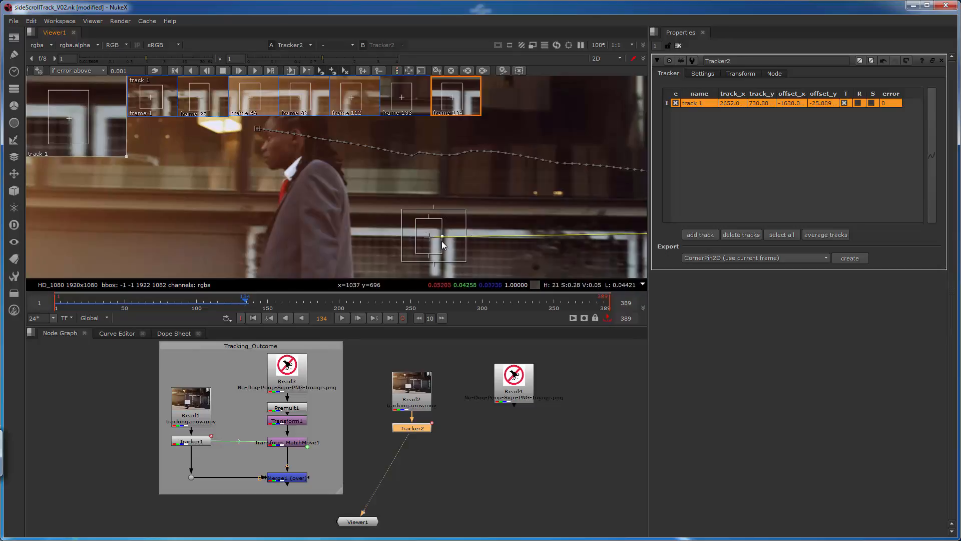
pyautogui.moveTo(443, 239); pyautogui.dragTo(445, 237)
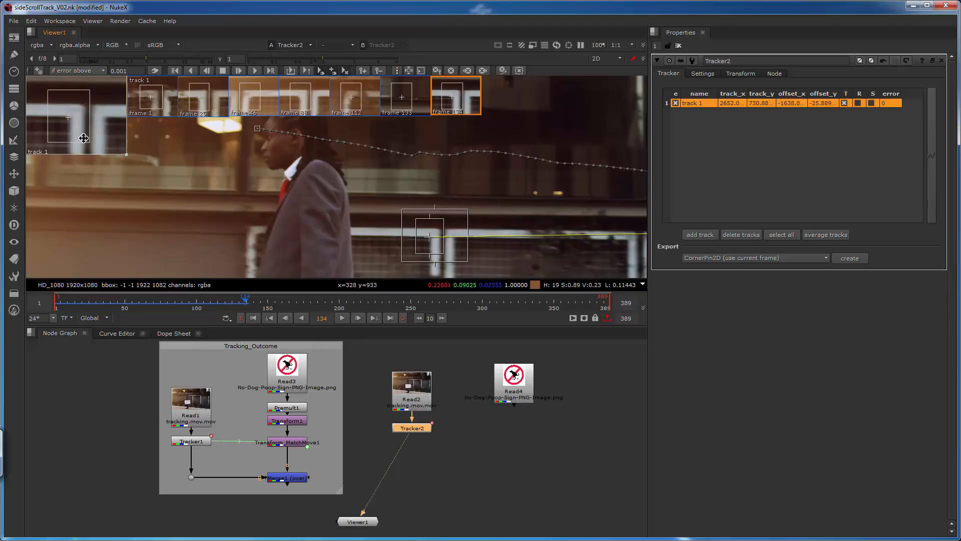
# Track the new fence corner forward frame by frame from frame 134 to frame 148
pyautogui.click(239, 70)
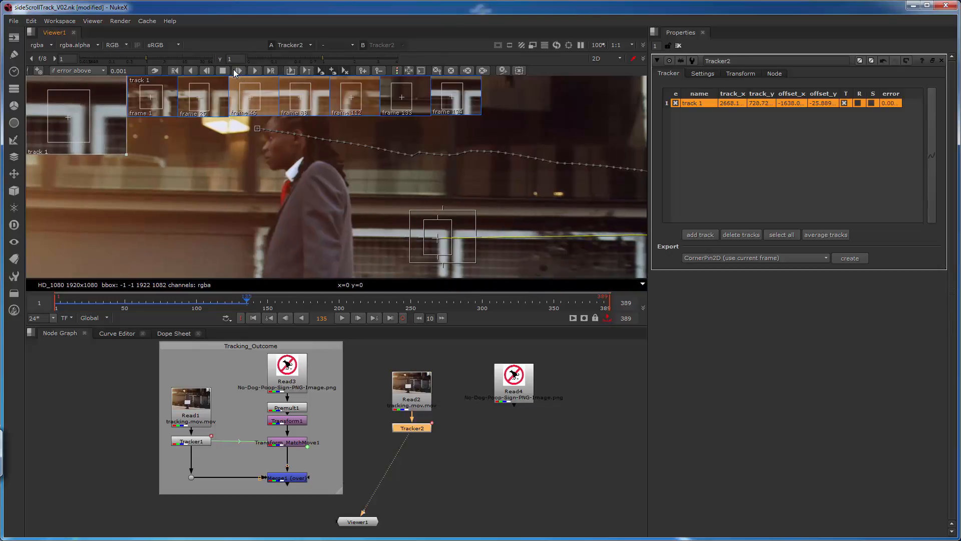
pyautogui.click(240, 71)
pyautogui.click(239, 71)
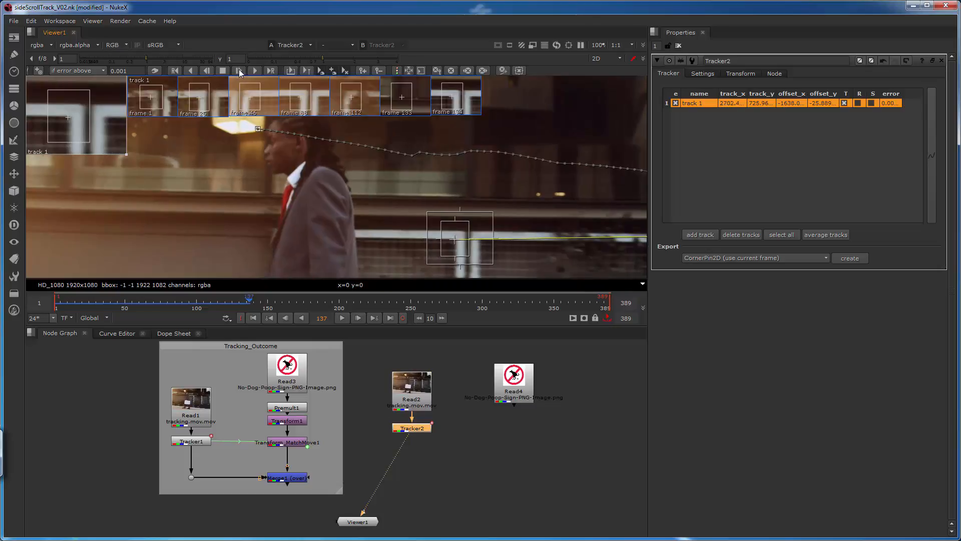
pyautogui.click(239, 71)
pyautogui.click(239, 71)
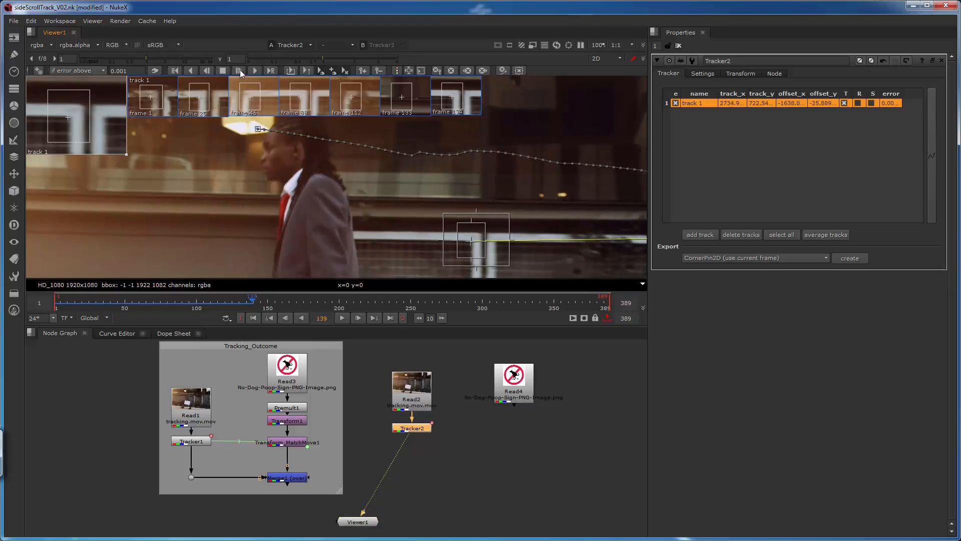
pyautogui.click(240, 71)
pyautogui.click(240, 70)
pyautogui.click(240, 70)
pyautogui.click(239, 70)
pyautogui.click(239, 70)
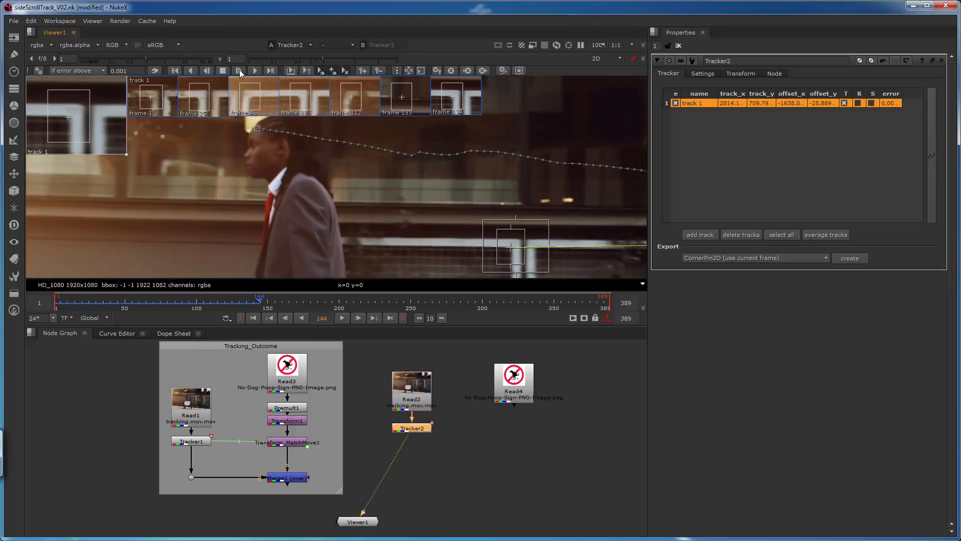
pyautogui.click(240, 71)
pyautogui.click(239, 70)
pyautogui.click(239, 70)
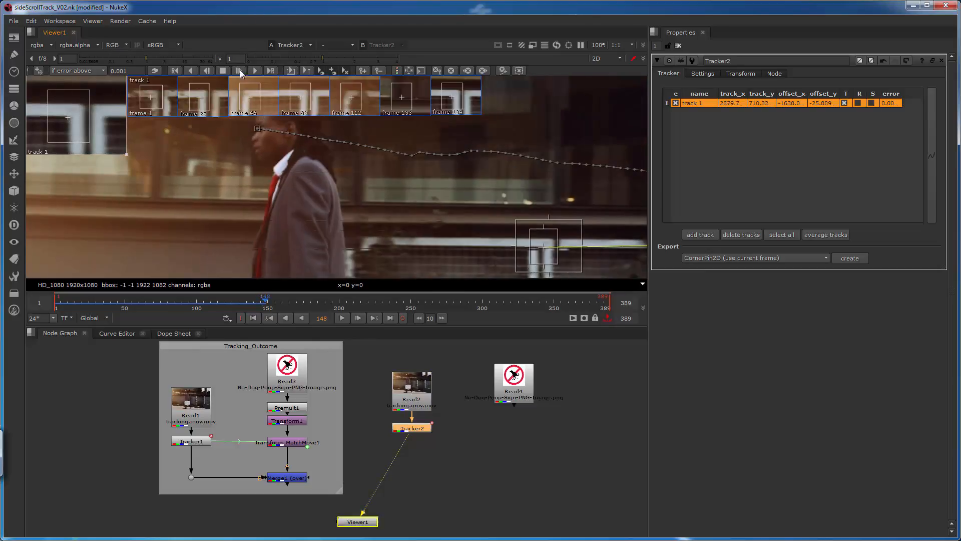
pyautogui.click(240, 70)
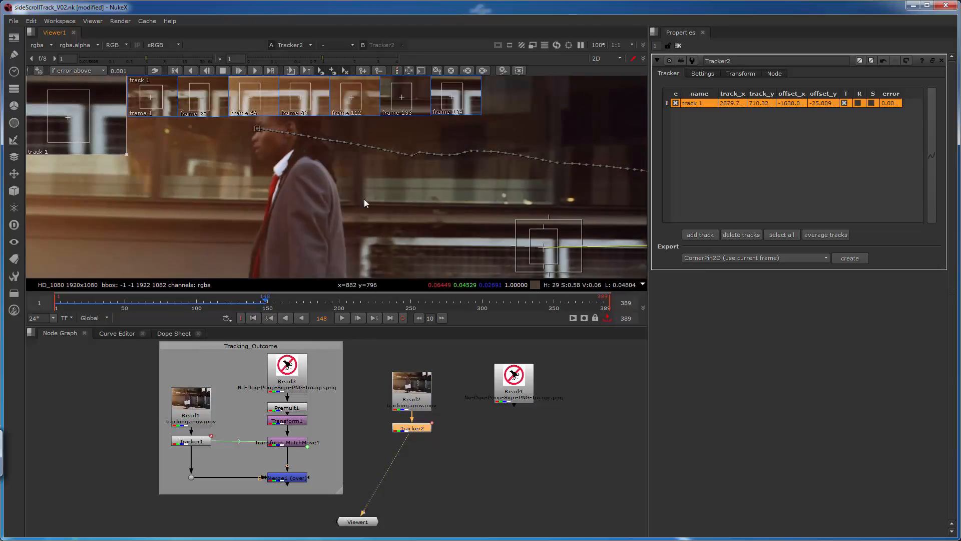
# Continue tracking the same fence corner forward from frame 148 to frame 189, where it reaches the edge of the image
pyautogui.press('-')
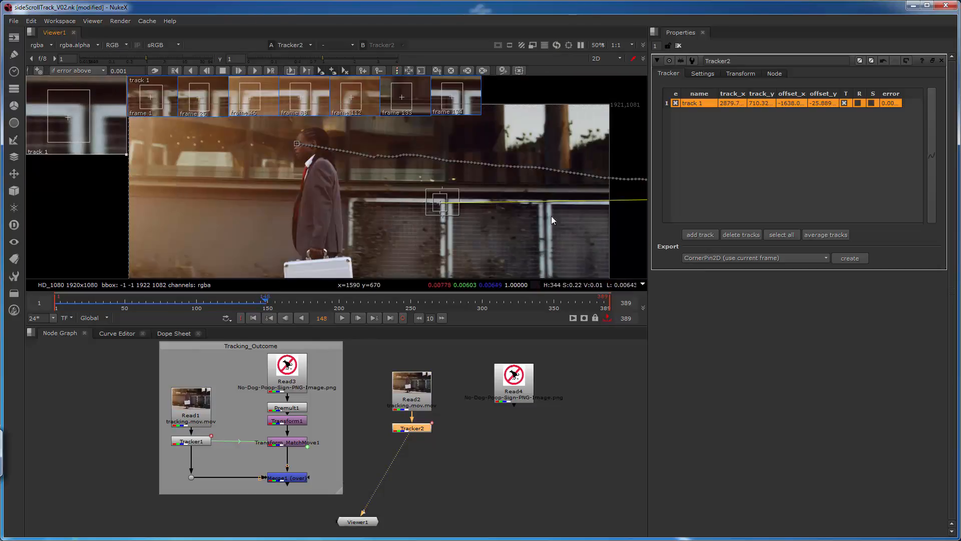
pyautogui.click(239, 70)
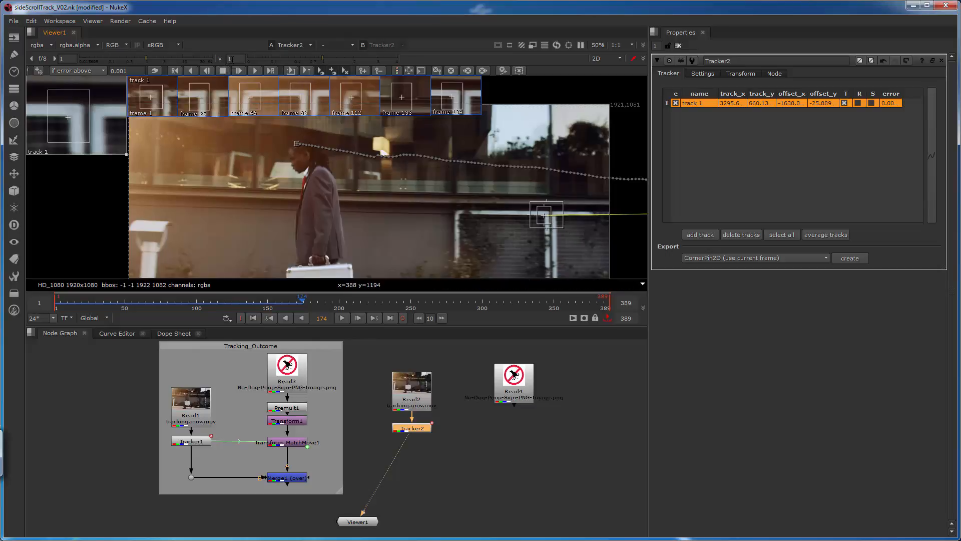
pyautogui.click(238, 71)
pyautogui.click(238, 71)
pyautogui.click(239, 70)
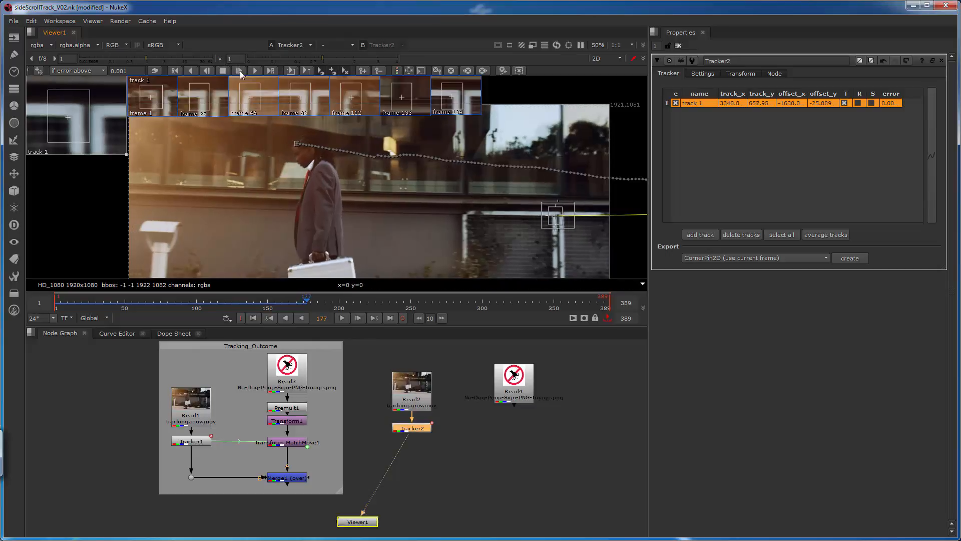
pyautogui.click(241, 70)
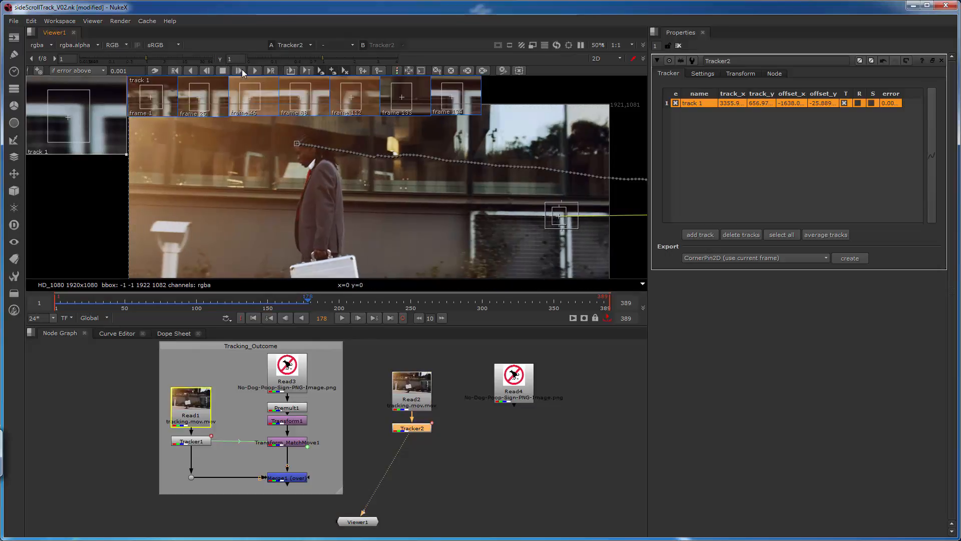
pyautogui.click(242, 70)
pyautogui.click(239, 70)
pyautogui.click(241, 70)
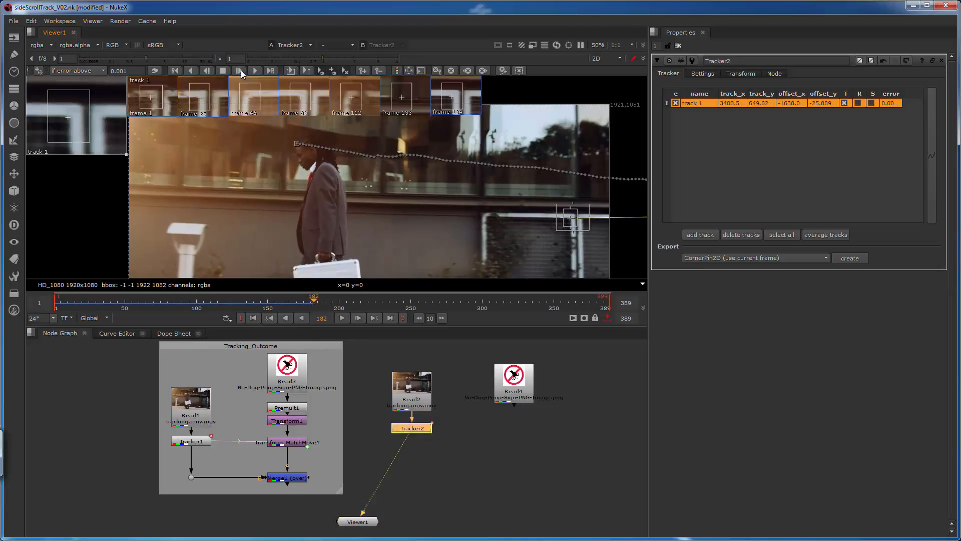
pyautogui.click(241, 71)
pyautogui.click(240, 70)
pyautogui.click(239, 70)
pyautogui.click(240, 70)
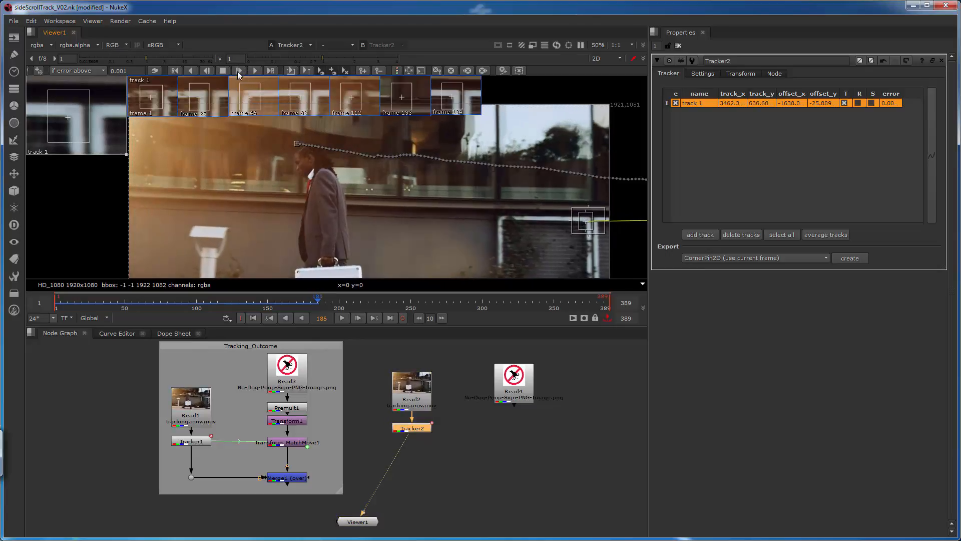
pyautogui.click(239, 71)
pyautogui.click(241, 71)
pyautogui.click(241, 70)
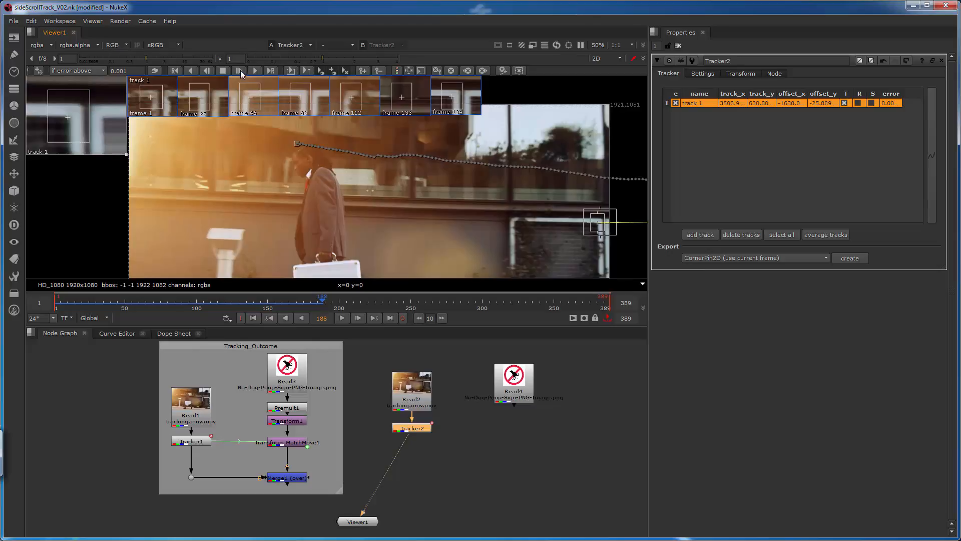
pyautogui.click(240, 70)
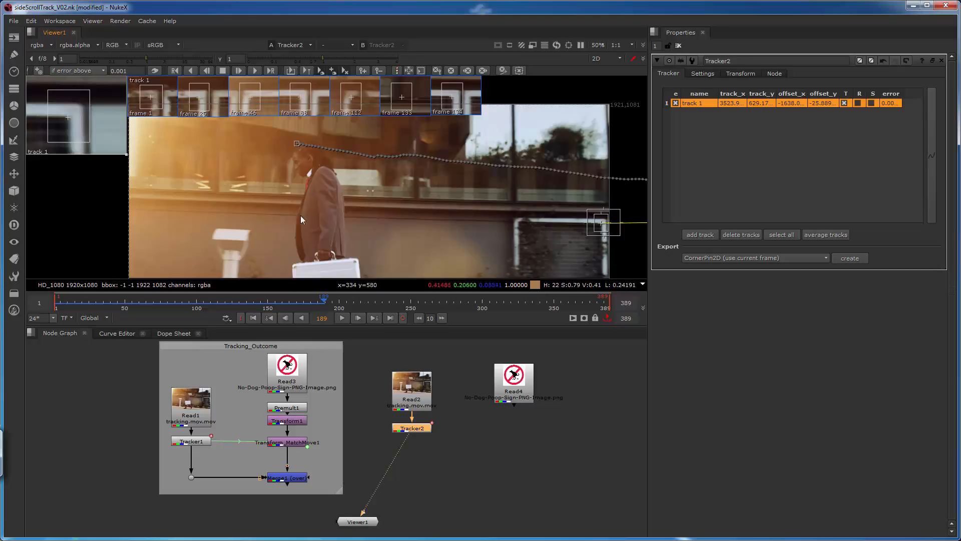
# At frame 189, offset track 1 to the white head of the post, about -3175.9 in x and -49.2 in y, and fit the pattern box around it
pyautogui.moveTo(600, 223); pyautogui.dragTo(233, 245)
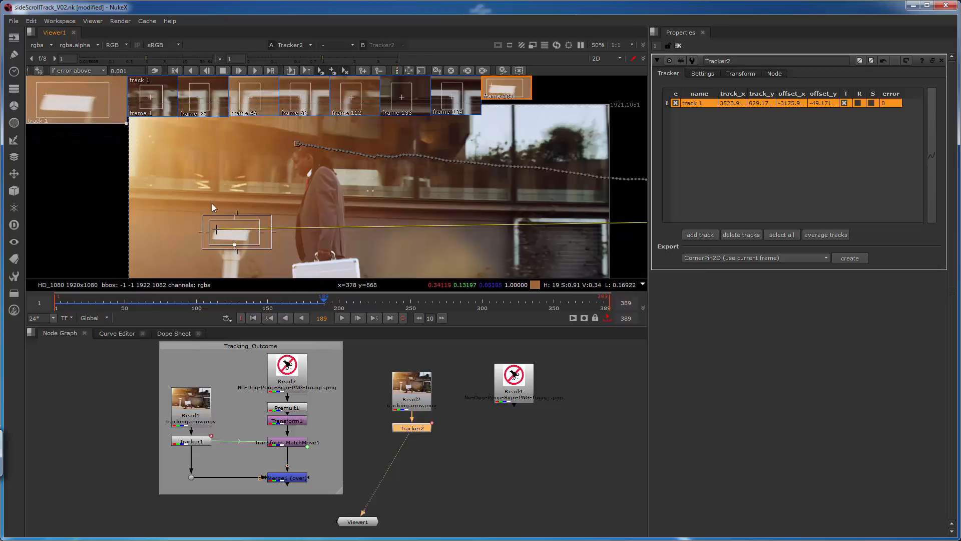
pyautogui.moveTo(234, 222); pyautogui.dragTo(254, 233)
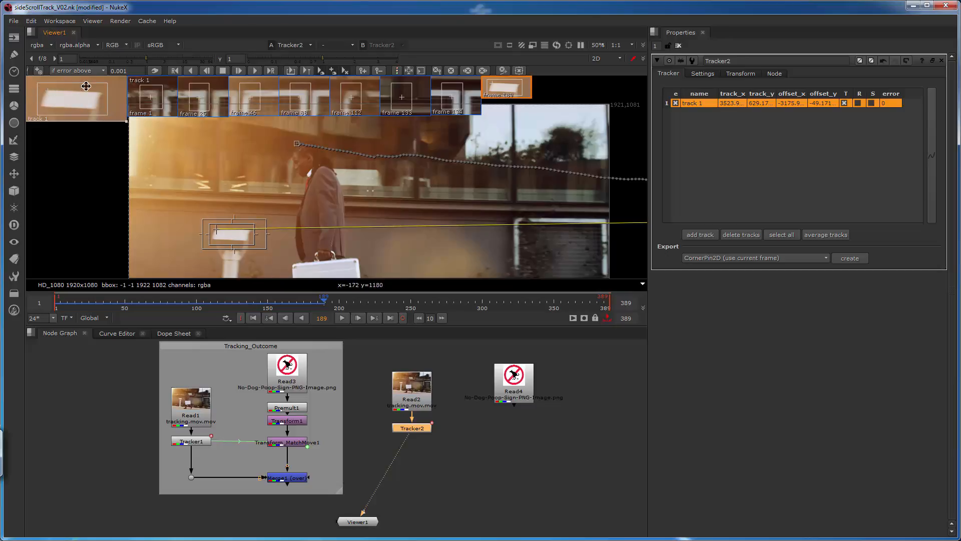
# Track the white head of the post forward frame by frame from frame 189 to frame 198
pyautogui.click(240, 70)
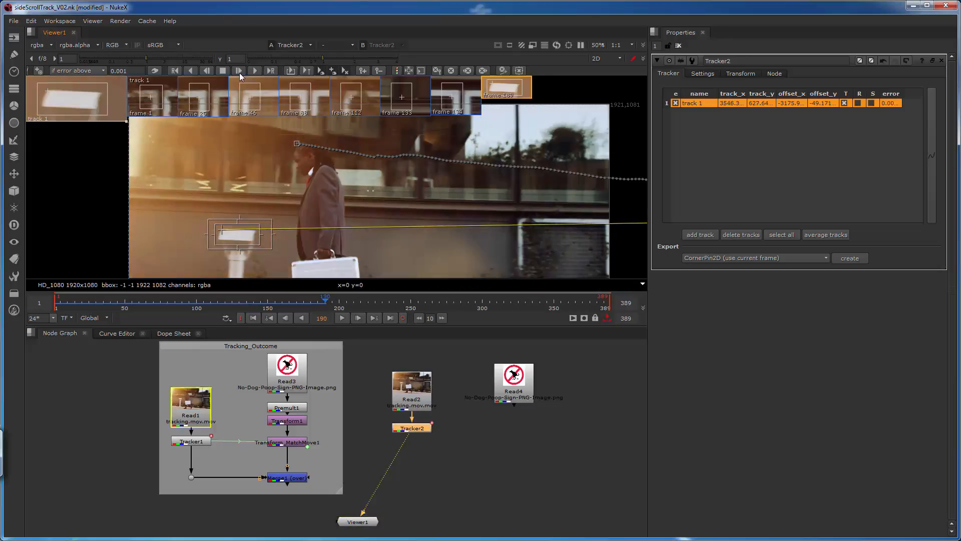
pyautogui.click(238, 71)
pyautogui.click(239, 70)
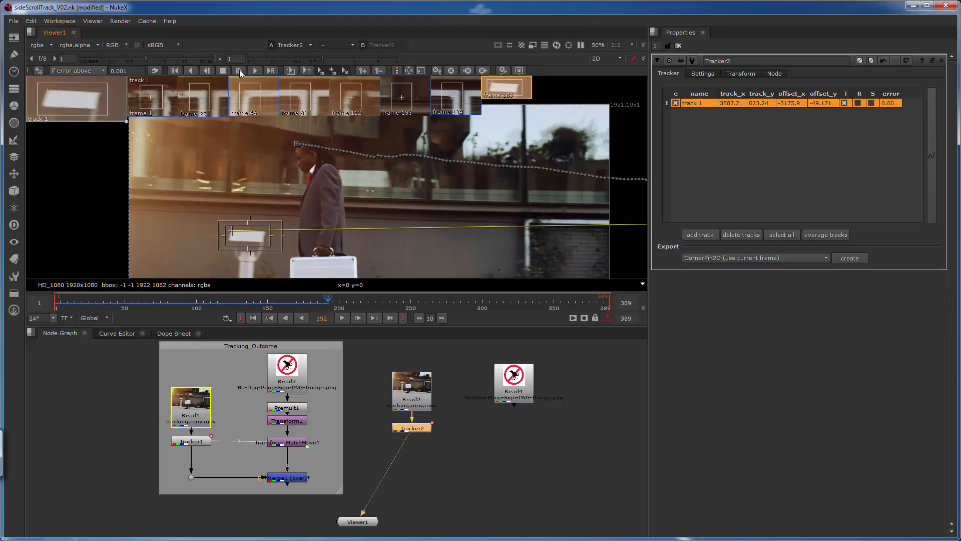
pyautogui.click(239, 71)
pyautogui.click(239, 70)
pyautogui.click(239, 71)
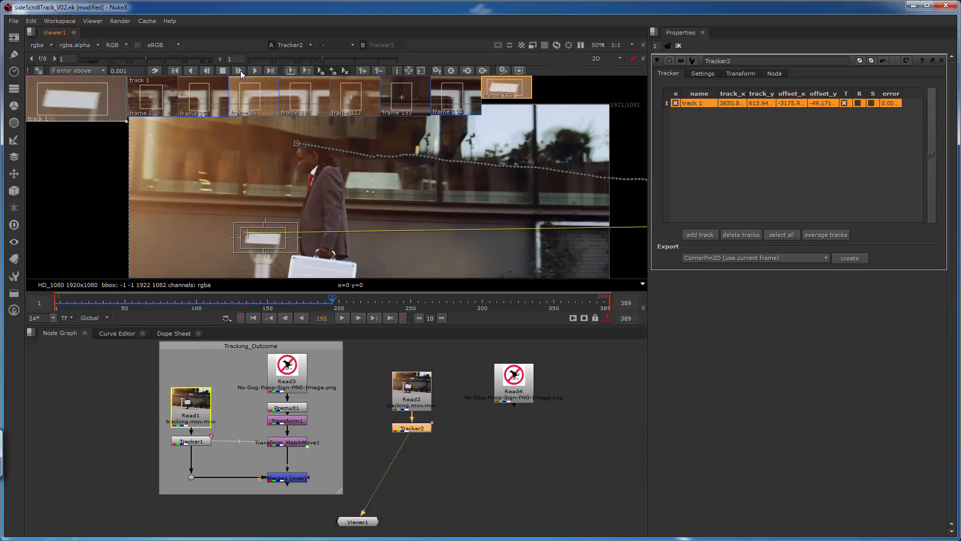
pyautogui.click(240, 71)
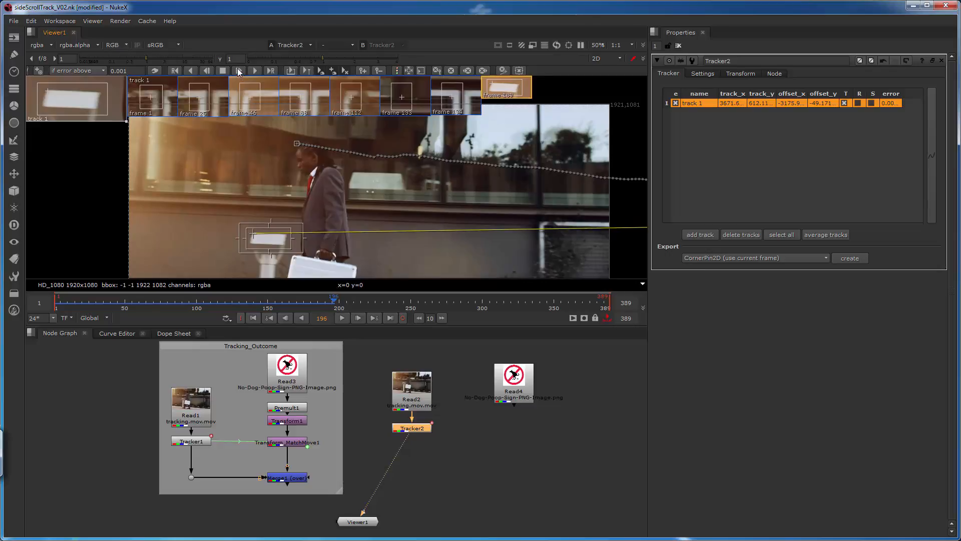
pyautogui.click(239, 71)
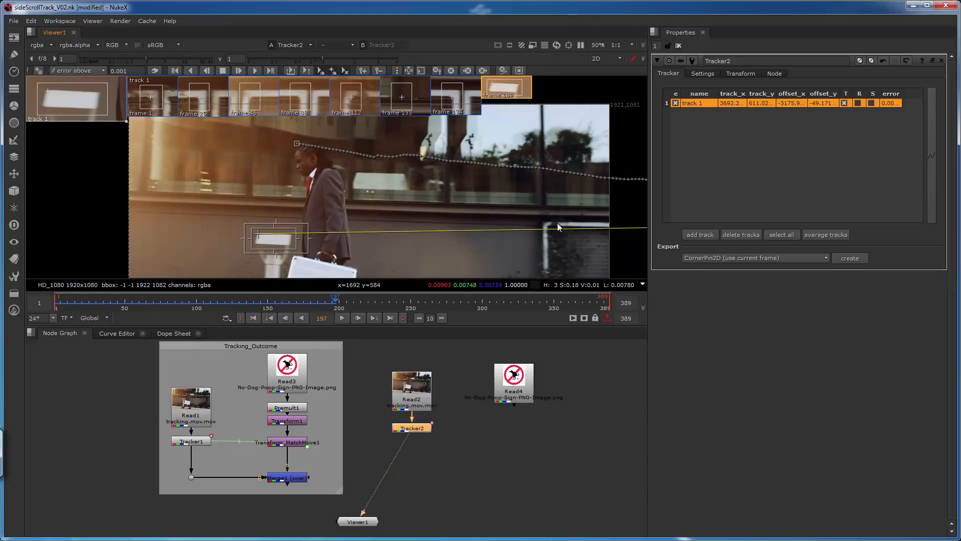
pyautogui.click(239, 71)
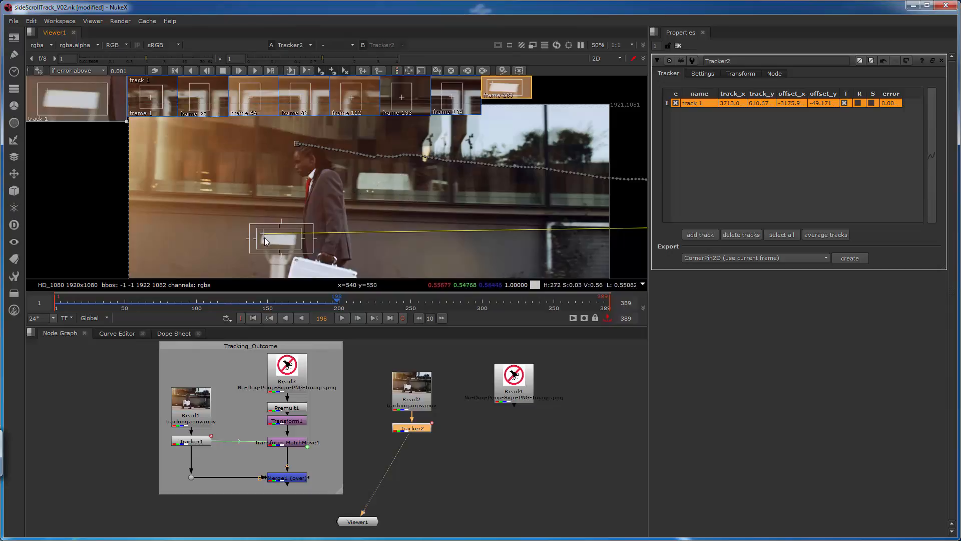
# At frame 198, offset track 1 to the bright window reflection beside the man, about -2793.0, 191.3, and track it to frame 199
pyautogui.keyDown('ctrl'); pyautogui.moveTo(262, 236); pyautogui.dragTo(418, 182); pyautogui.keyUp('ctrl')
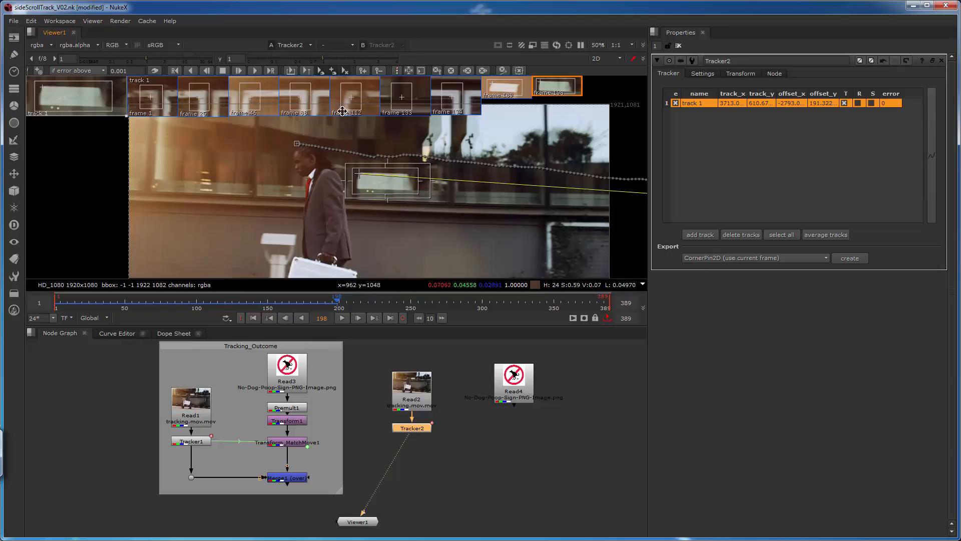
pyautogui.click(239, 70)
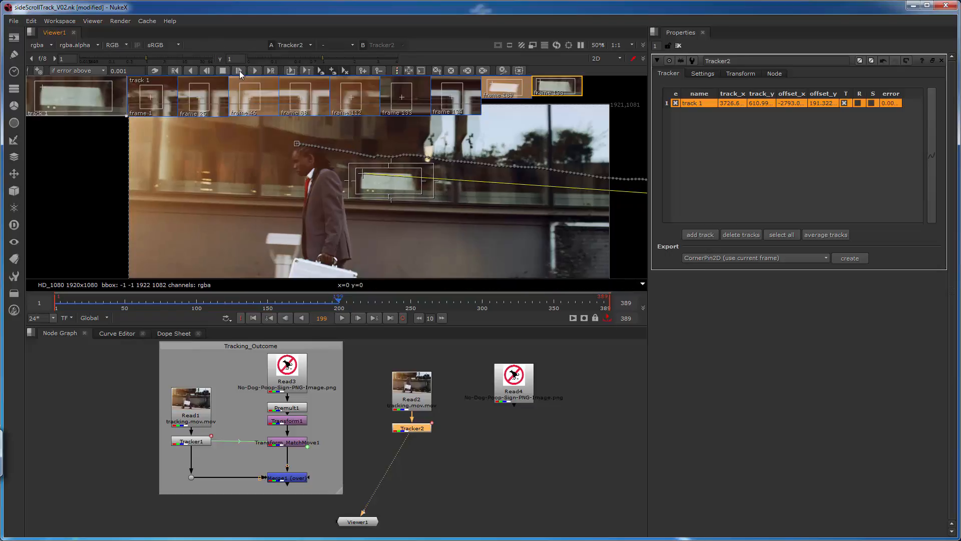
# Continue tracking the bright window reflection forward frame by frame from frame 199 to frame 210
pyautogui.click(238, 71)
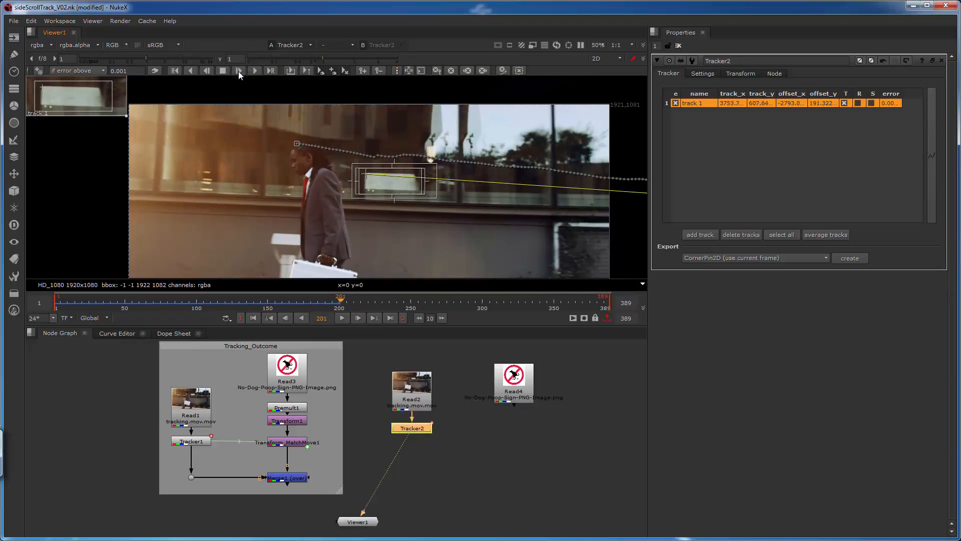
pyautogui.click(240, 71)
pyautogui.click(240, 71)
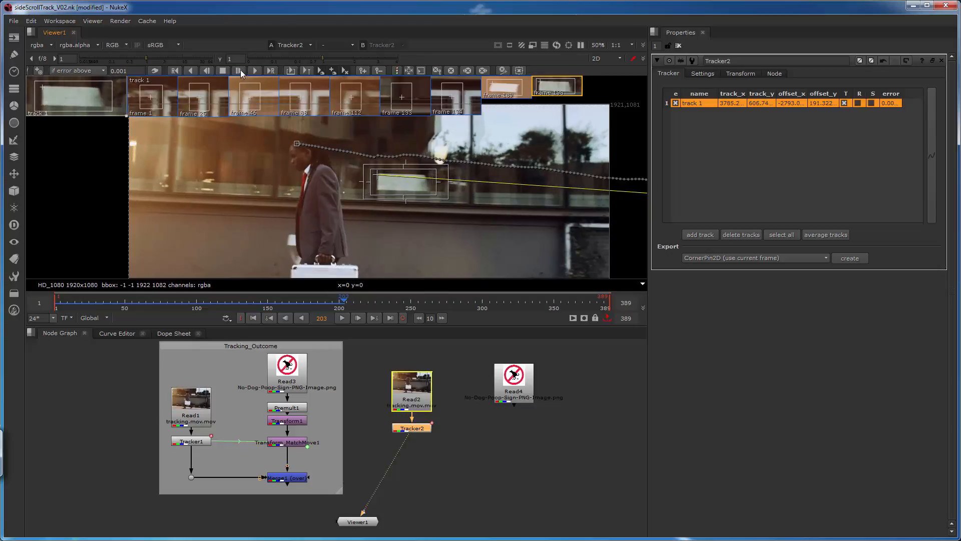
pyautogui.click(240, 71)
pyautogui.click(241, 71)
pyautogui.click(240, 71)
pyautogui.click(240, 71)
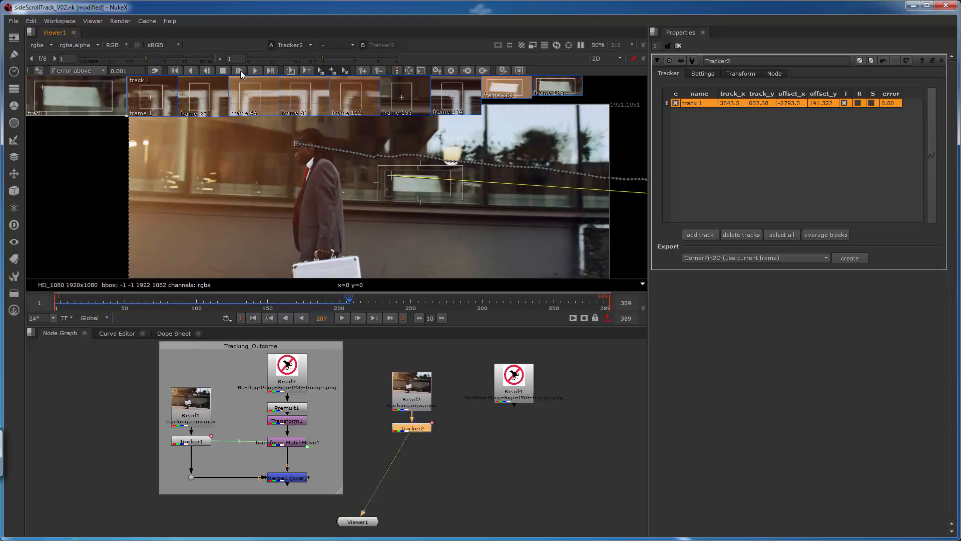
pyautogui.click(240, 71)
pyautogui.click(239, 71)
pyautogui.click(239, 72)
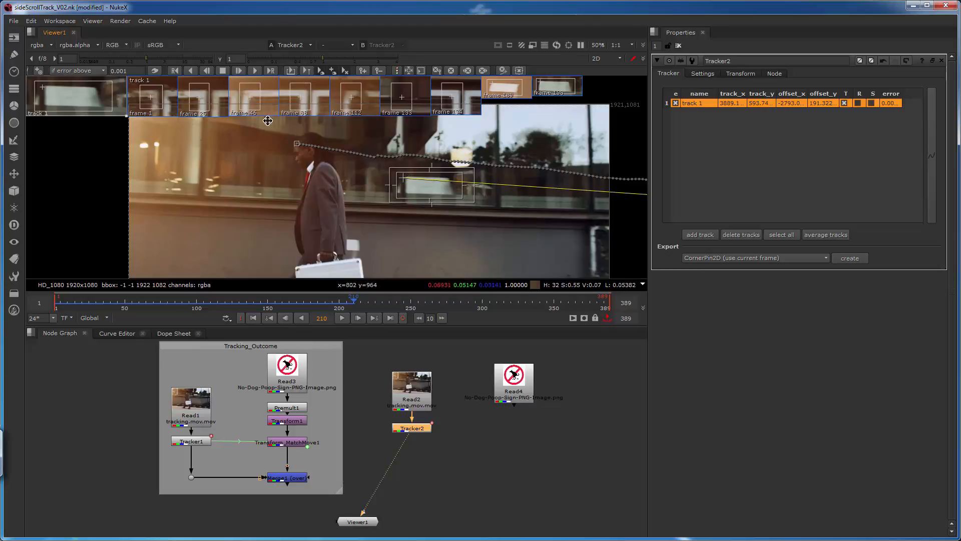
# Step back frame by frame from frame 210 to frame 199, examining how track 1 follows the window reflection
pyautogui.click(285, 321)
pyautogui.click(285, 321)
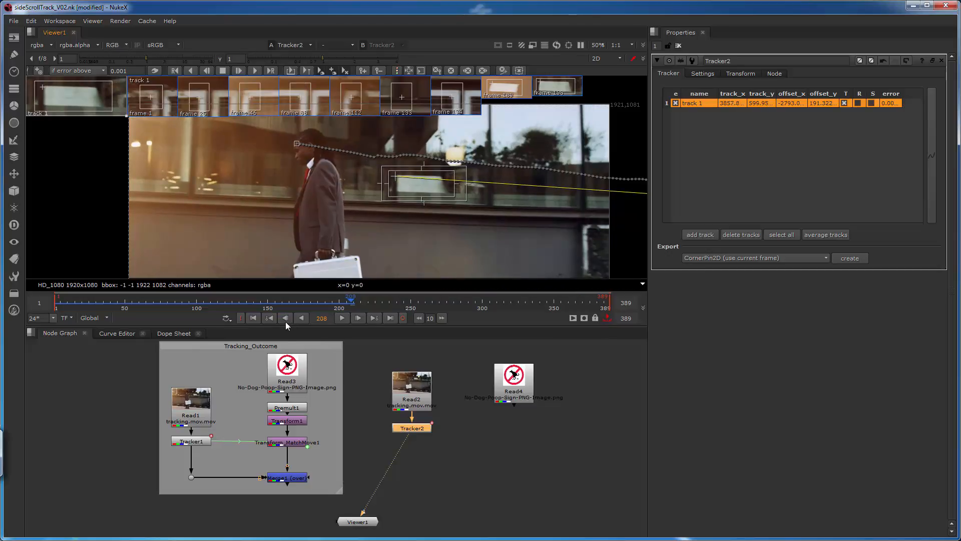
pyautogui.click(286, 321)
pyautogui.click(286, 319)
pyautogui.click(284, 319)
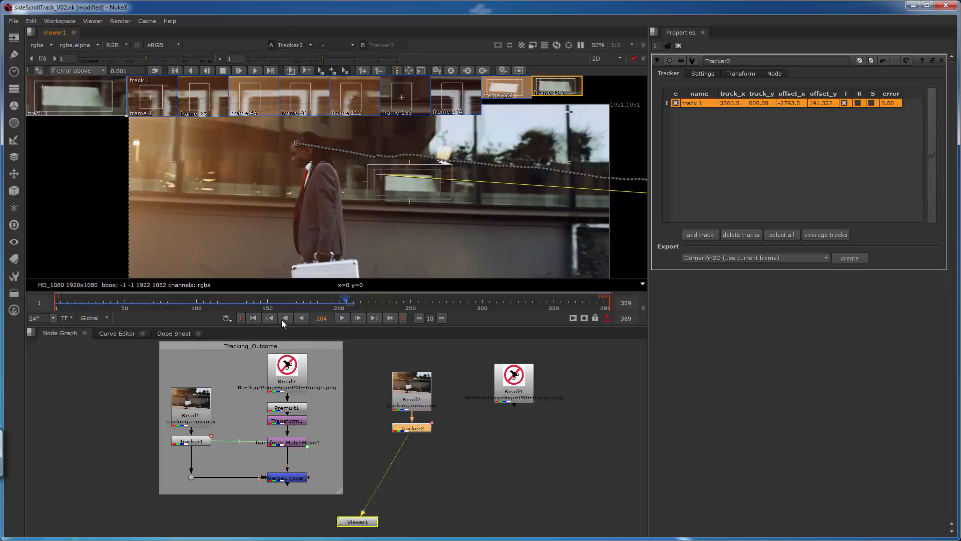
pyautogui.click(281, 319)
pyautogui.click(282, 320)
pyautogui.click(281, 319)
pyautogui.click(282, 319)
pyautogui.click(281, 320)
pyautogui.click(282, 318)
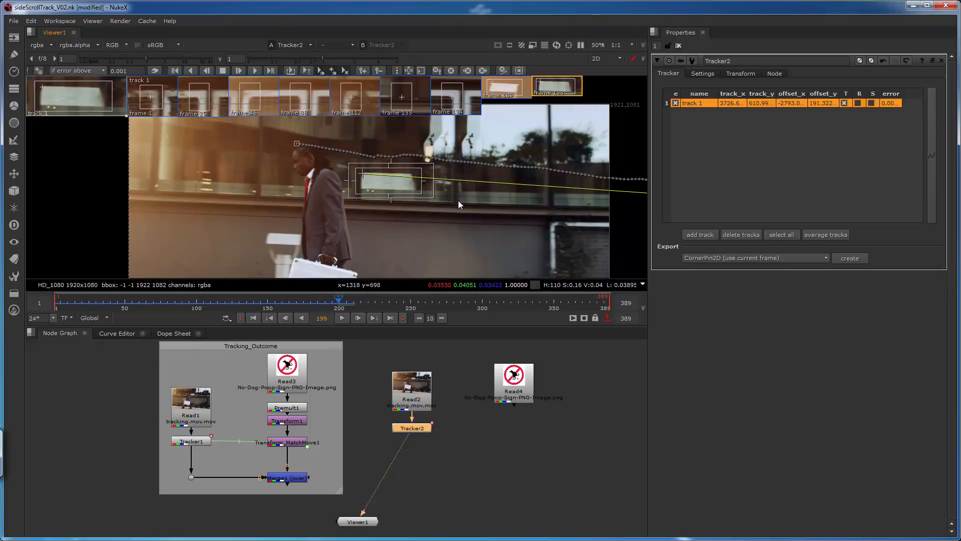
# At frame 199, offset track 1 to the white frame's upper-left corner on the wall, about -2024.6, -23.0, and fine-tune the track point on it
pyautogui.keyDown('ctrl'); pyautogui.moveTo(362, 173); pyautogui.dragTo(456, 203); pyautogui.keyUp('ctrl')
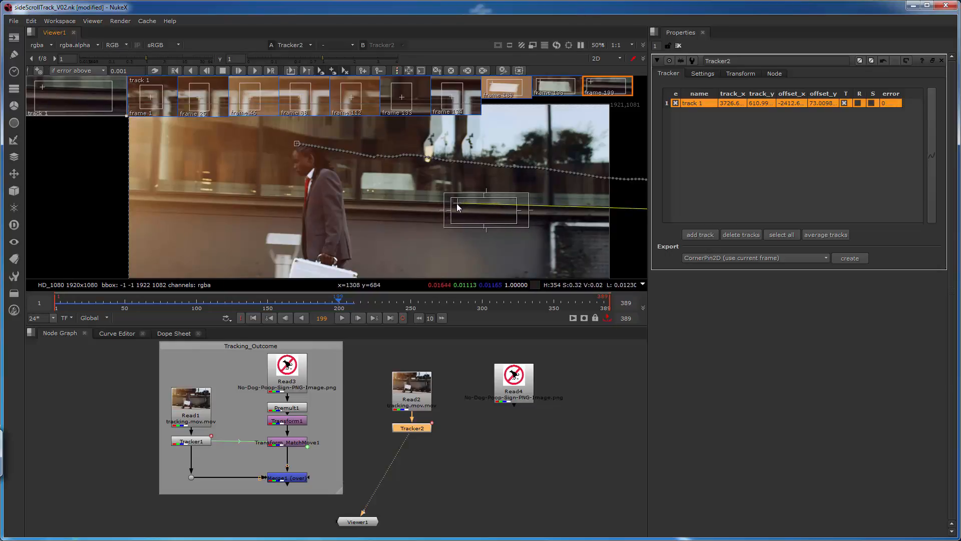
pyautogui.keyDown('ctrl'); pyautogui.moveTo(456, 203); pyautogui.dragTo(558, 235); pyautogui.keyUp('ctrl')
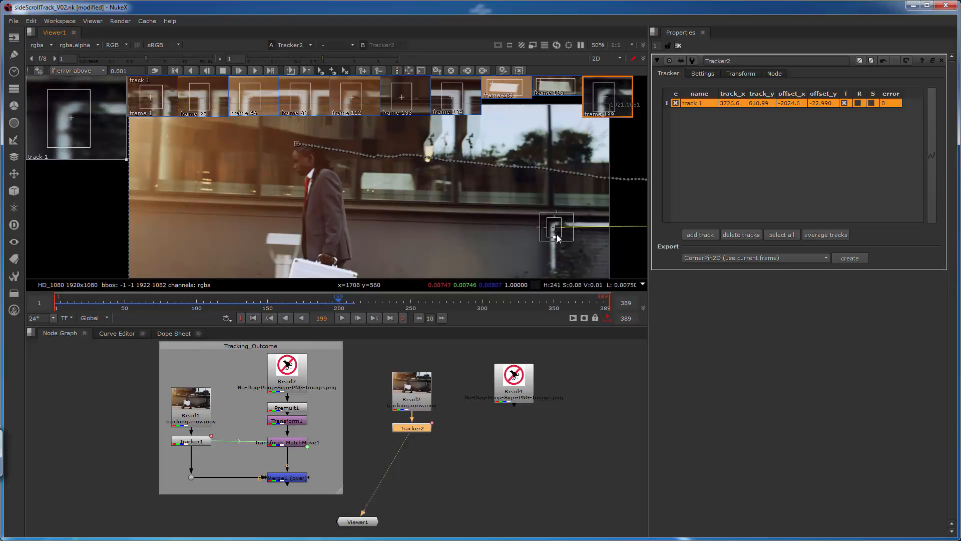
pyautogui.moveTo(81, 123); pyautogui.dragTo(82, 125)
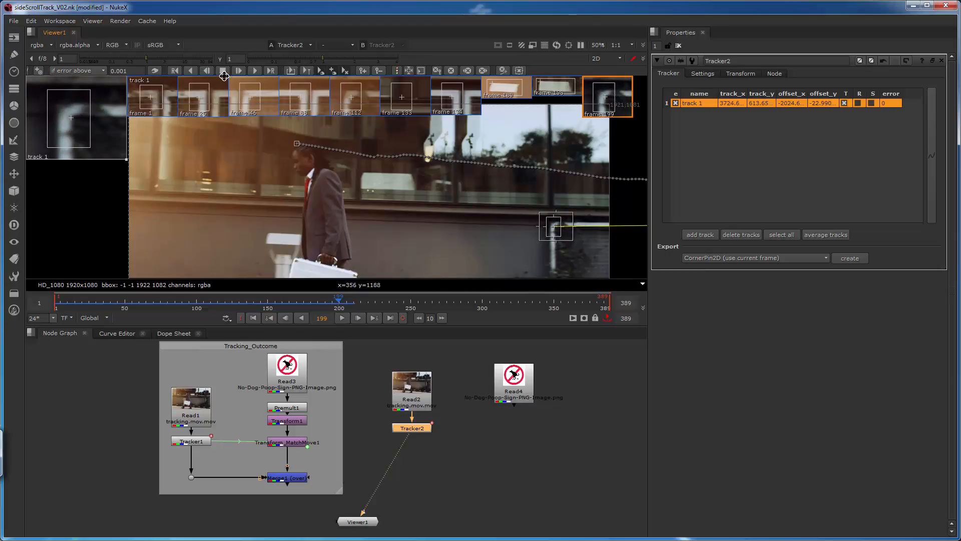
# Track the white frame's corner forward frame by frame from frame 199 to frame 205
pyautogui.click(239, 70)
pyautogui.click(239, 71)
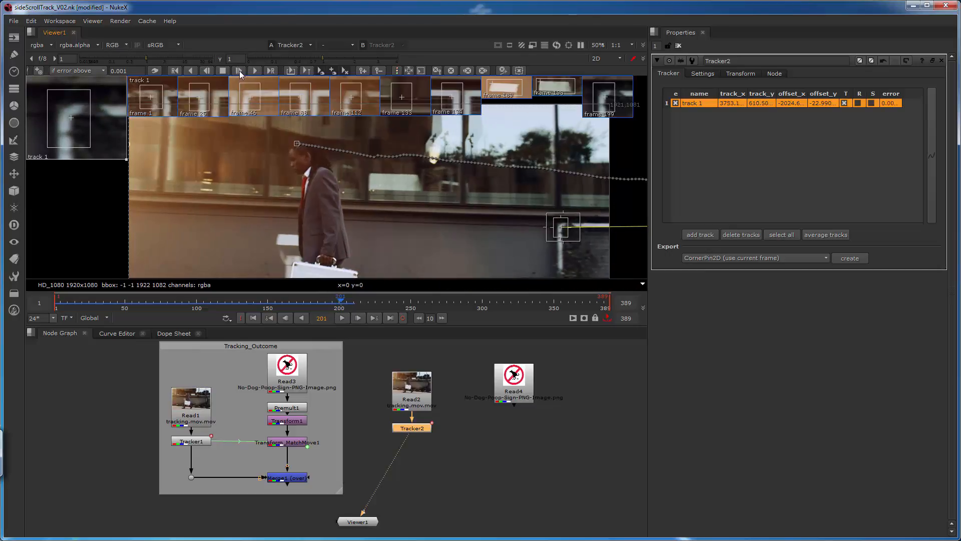
pyautogui.click(239, 71)
pyautogui.click(241, 70)
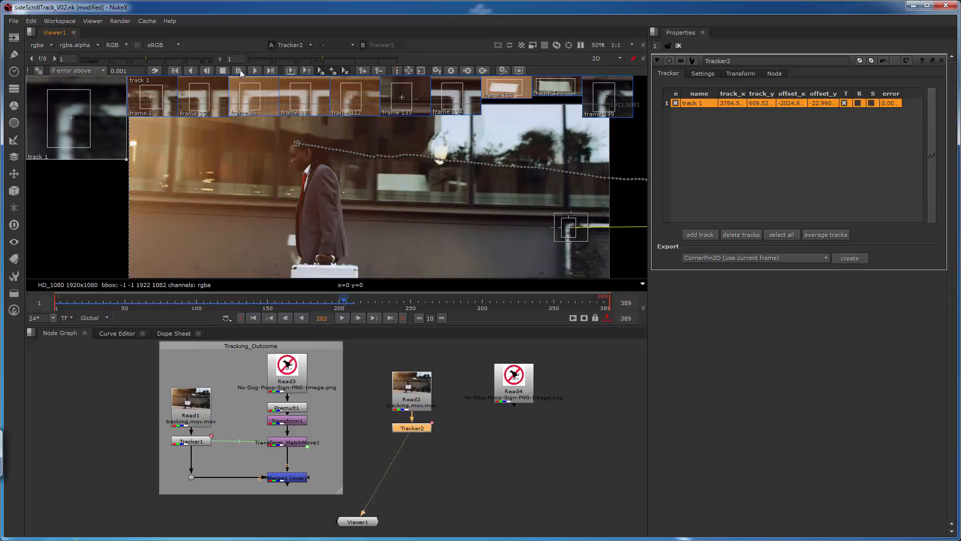
pyautogui.click(239, 71)
pyautogui.click(239, 71)
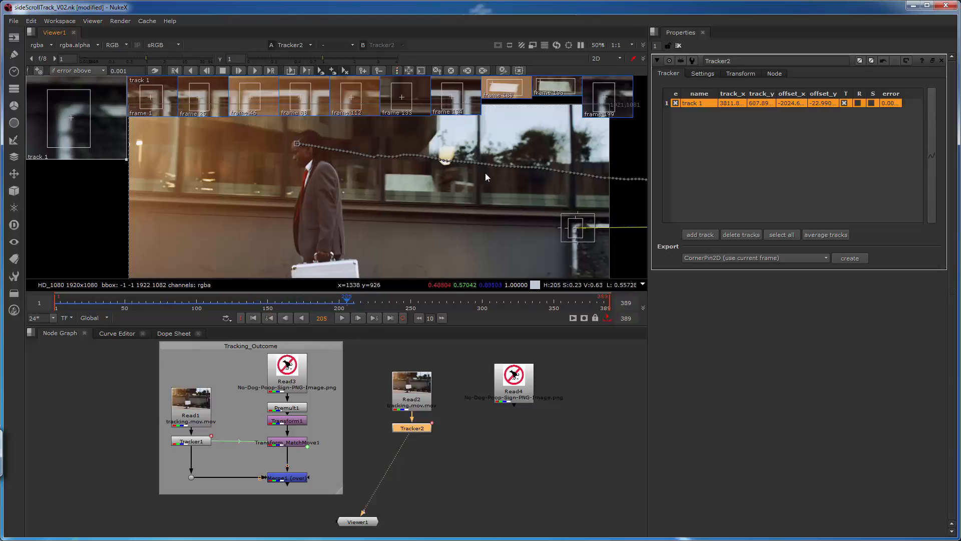
# Continue tracking the white frame's corner from frame 205 to frame 213, where it reaches the edge of the image
pyautogui.click(239, 70)
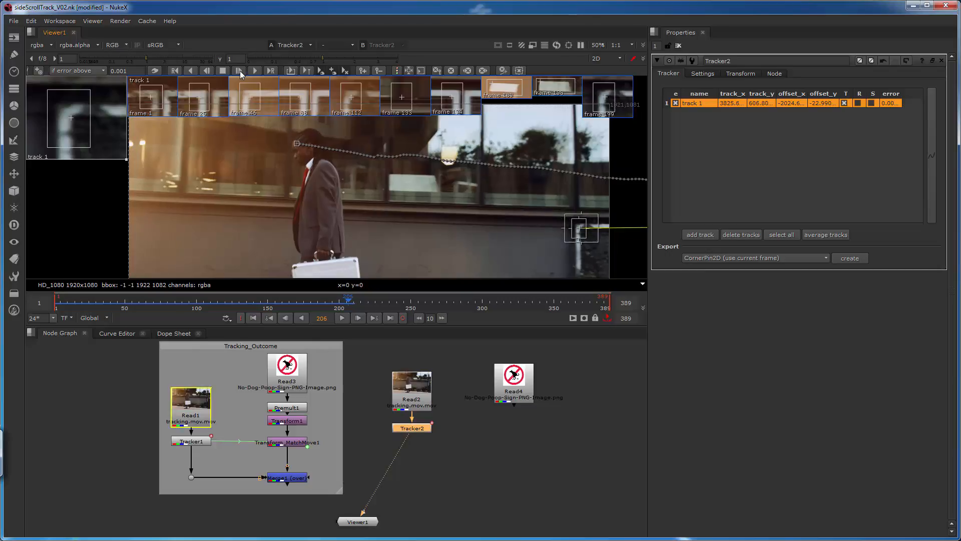
pyautogui.click(240, 70)
pyautogui.click(239, 71)
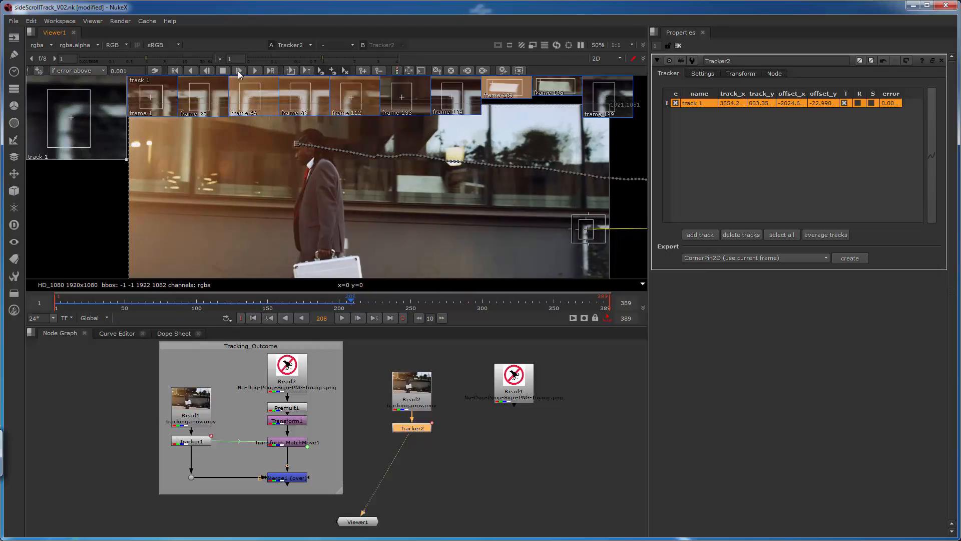
pyautogui.click(238, 70)
pyautogui.click(239, 71)
pyautogui.click(238, 71)
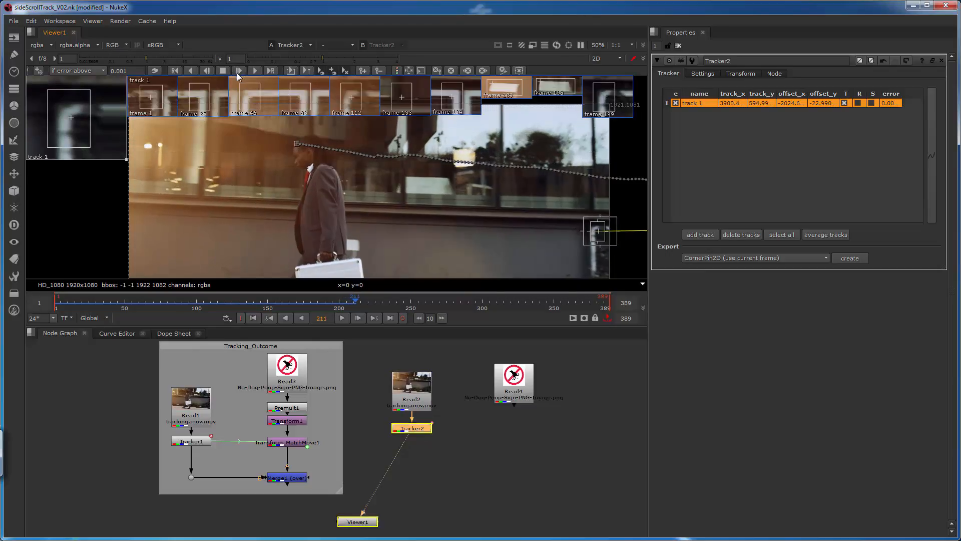
pyautogui.click(238, 71)
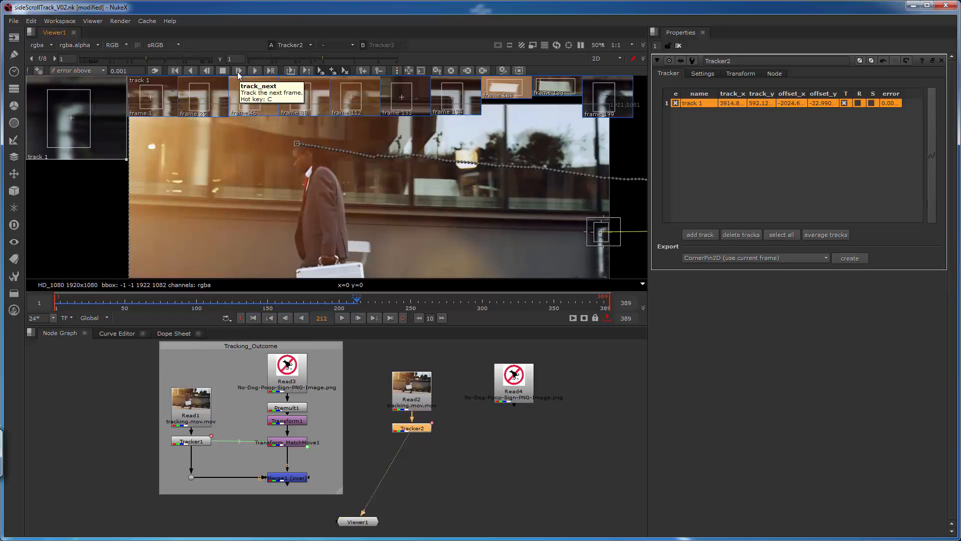
pyautogui.click(239, 72)
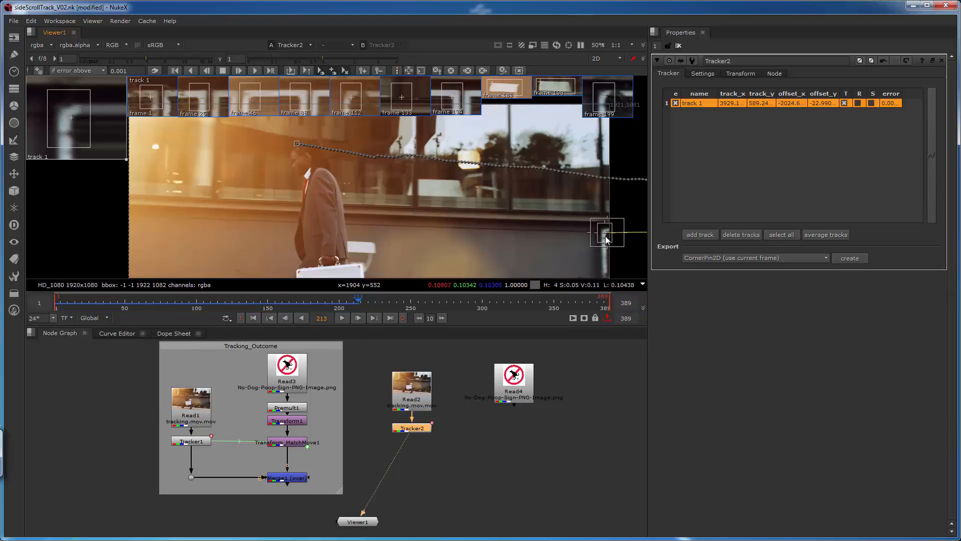
# At frame 213, offset track 1 to the base of the window post on the wall ledge, about -2397.1, 68.8, and track it to frame 220
pyautogui.keyDown('ctrl'); pyautogui.moveTo(605, 233); pyautogui.dragTo(514, 209); pyautogui.keyUp('ctrl')
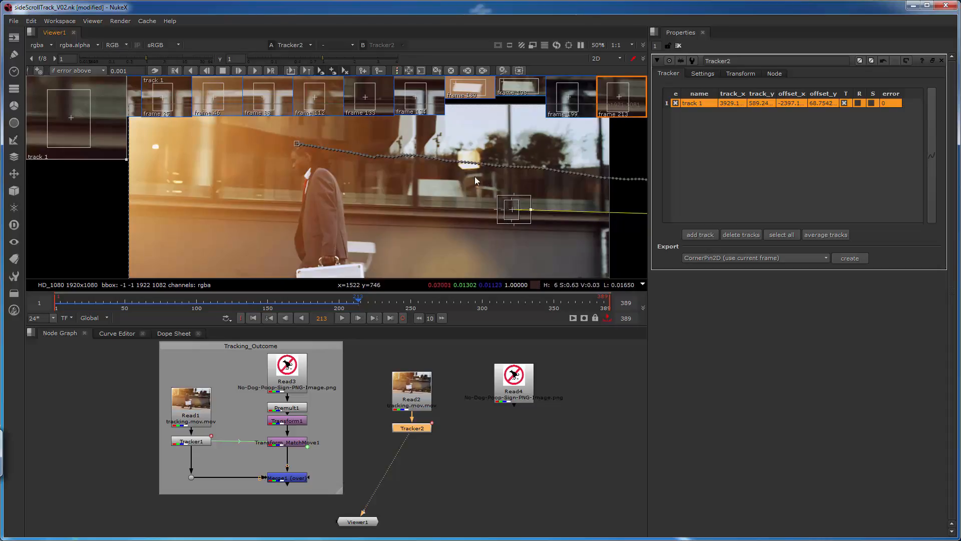
pyautogui.click(237, 70)
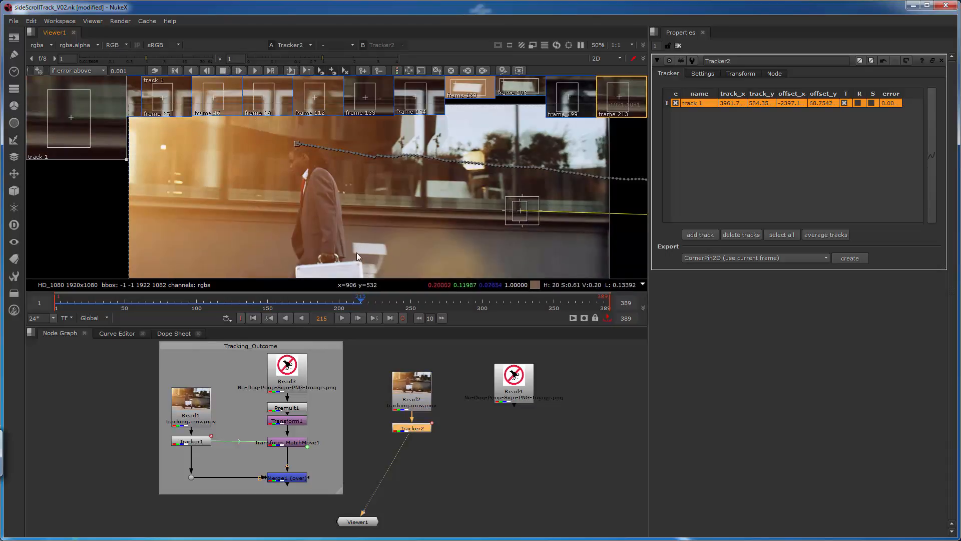
pyautogui.click(253, 71)
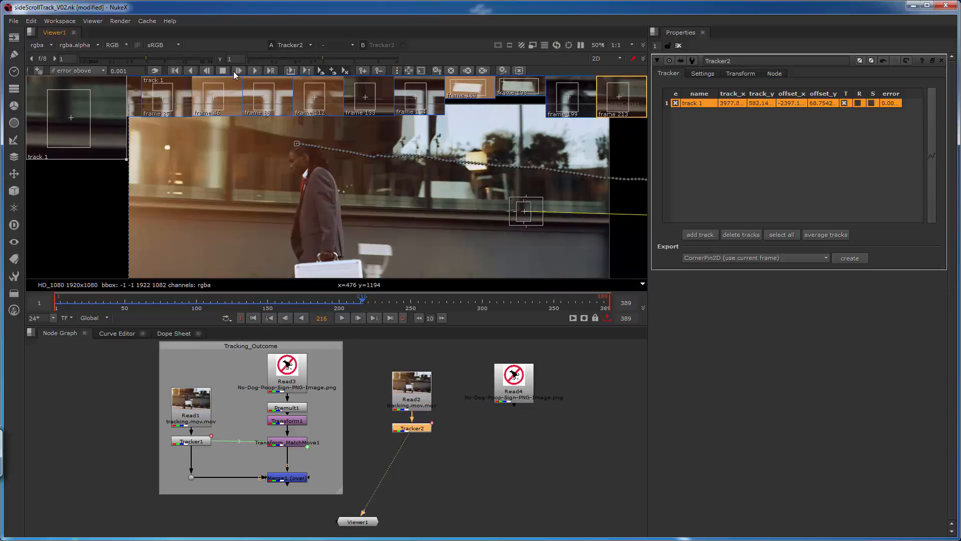
pyautogui.click(239, 71)
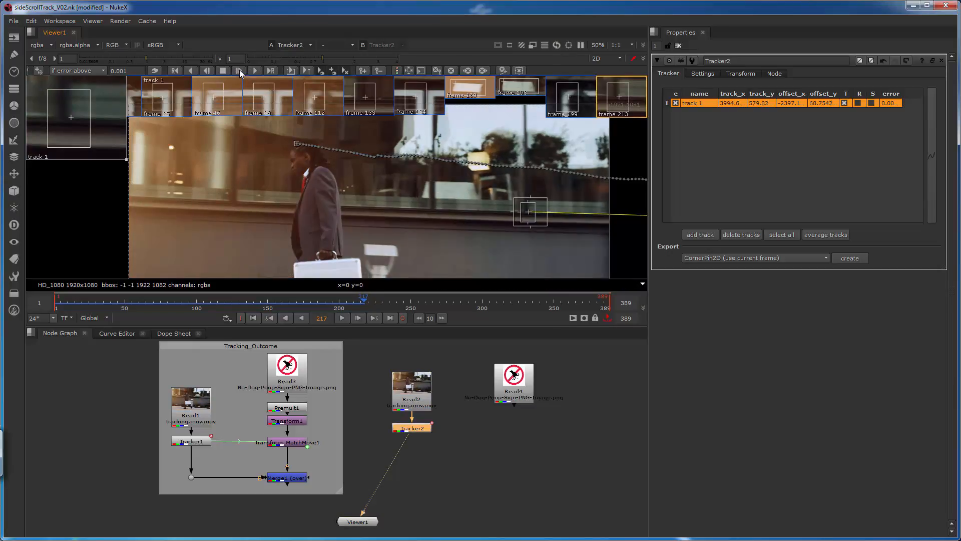
pyautogui.click(239, 70)
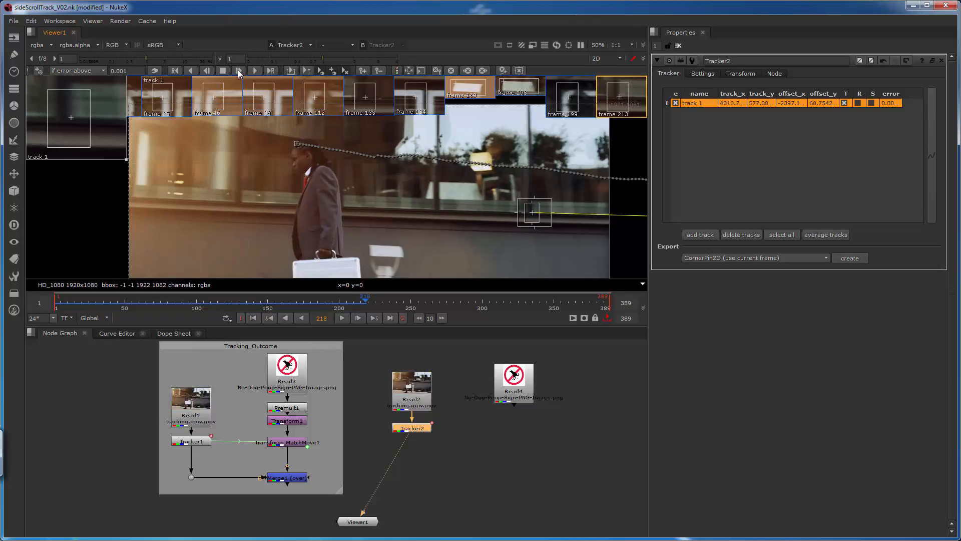
pyautogui.click(239, 70)
pyautogui.click(239, 70)
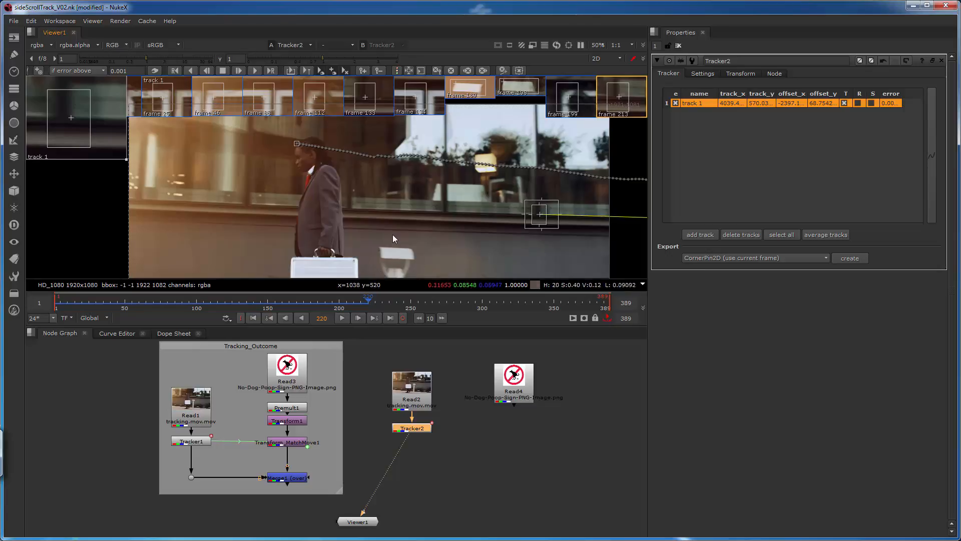
# Continue tracking the base of the window post frame by frame from frame 220 to frame 224
pyautogui.click(238, 71)
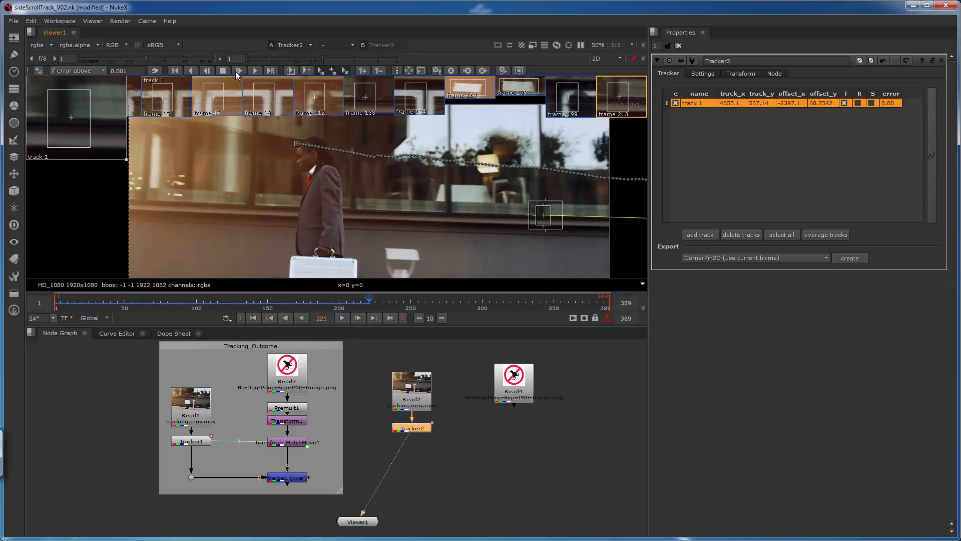
pyautogui.click(236, 71)
pyautogui.click(236, 71)
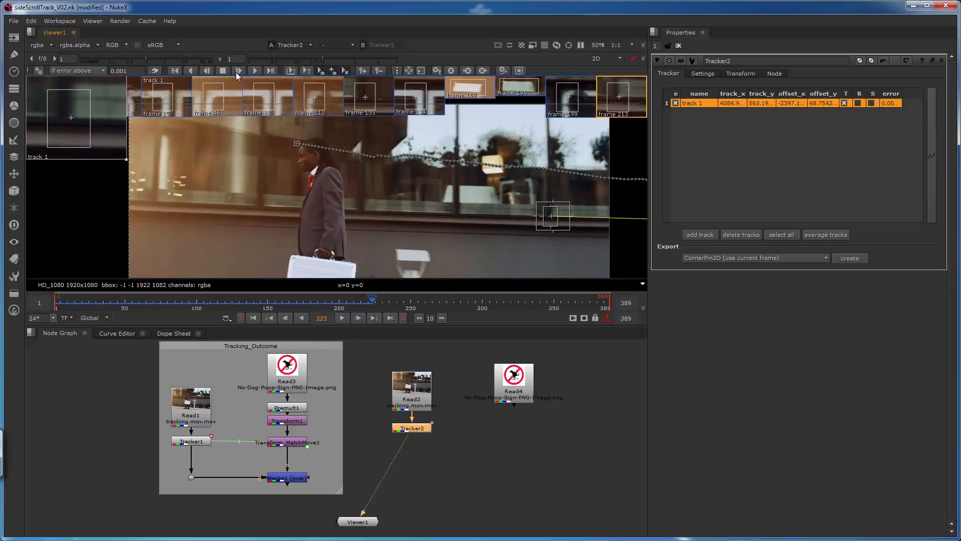
pyautogui.click(236, 71)
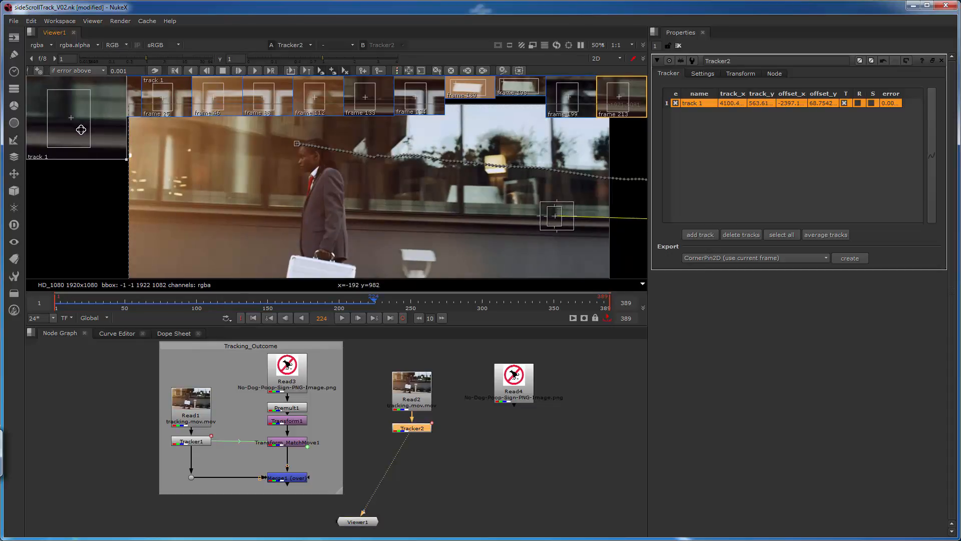
# Track to frame 226, offset track 1 there to the white lamp head, about -2866.8, -110.5, and fit its boxes around it
pyautogui.click(240, 70)
pyautogui.click(239, 70)
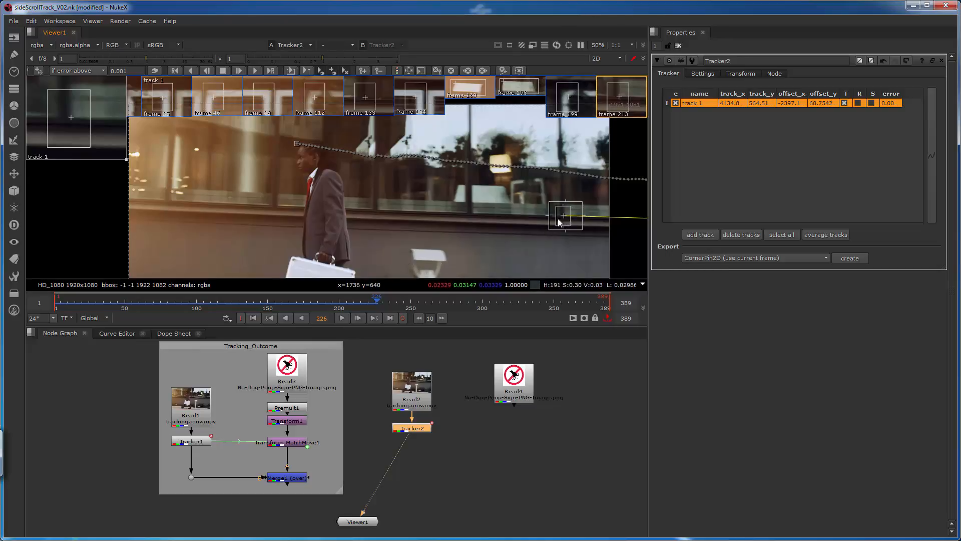
pyautogui.keyDown('ctrl'); pyautogui.moveTo(558, 219); pyautogui.dragTo(429, 266); pyautogui.keyUp('ctrl')
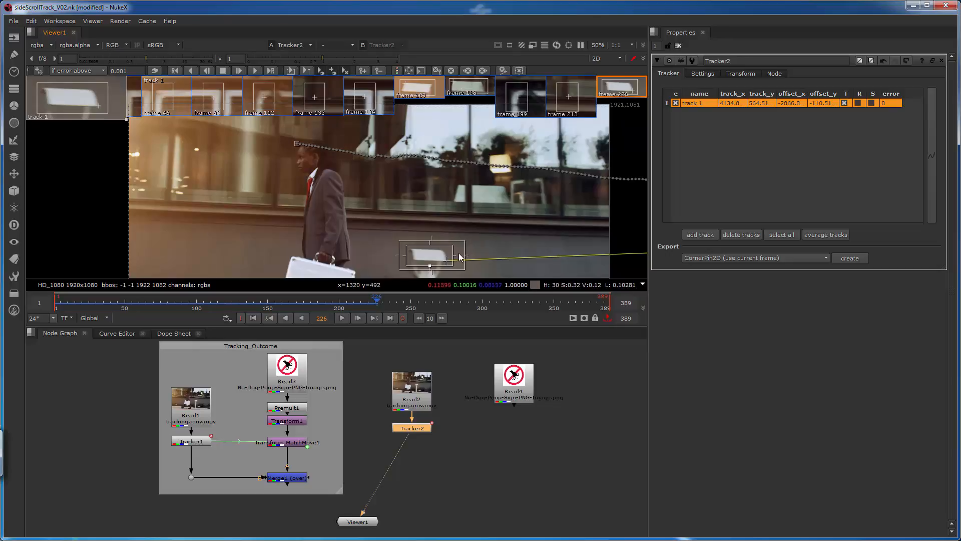
pyautogui.moveTo(464, 254); pyautogui.dragTo(457, 256)
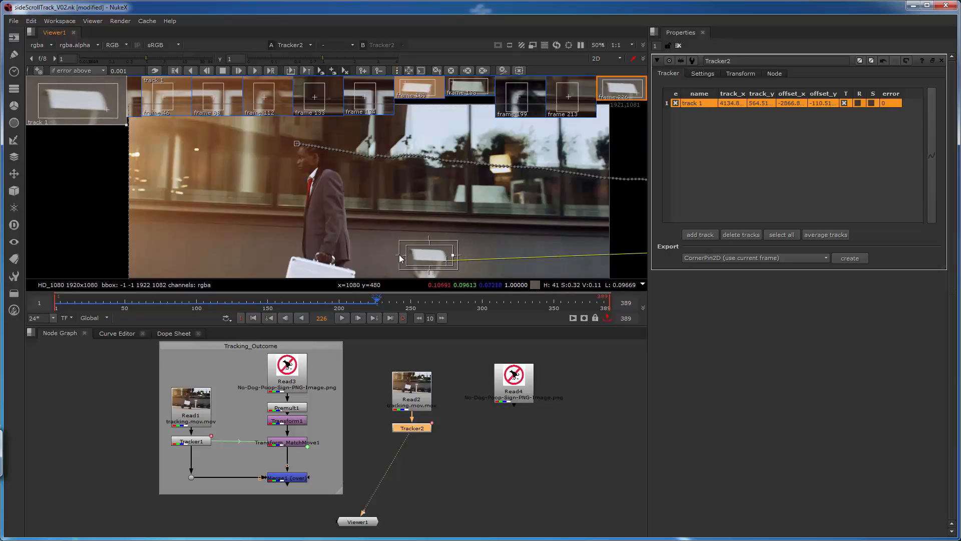
pyautogui.moveTo(398, 255); pyautogui.dragTo(430, 243)
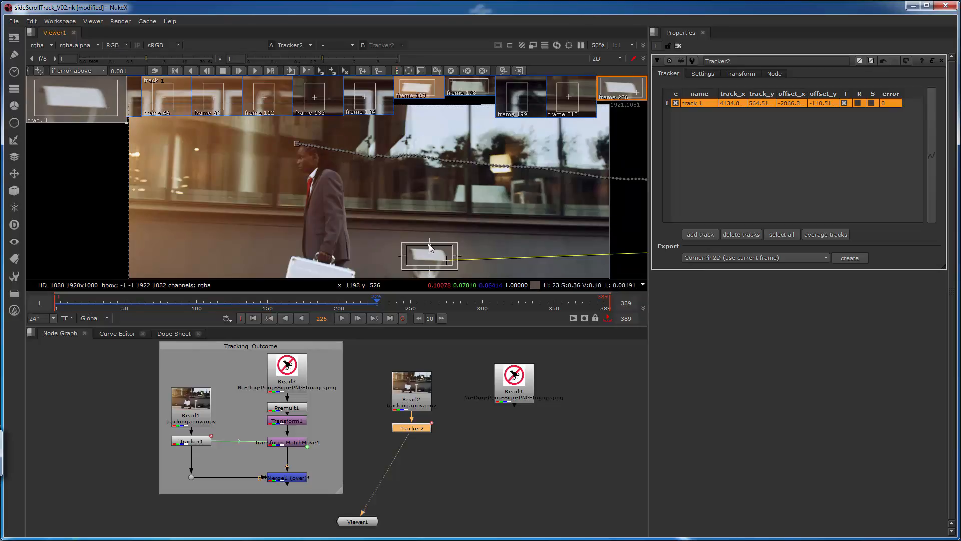
# Track the white lamp head from frame 226 to frame 229, and go back to frame 225
pyautogui.click(239, 71)
pyautogui.click(240, 70)
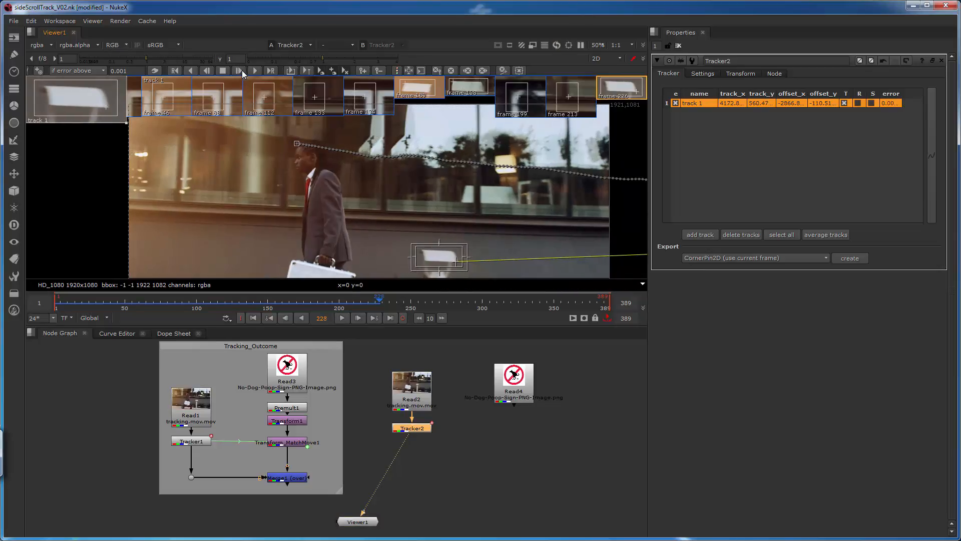
pyautogui.click(242, 70)
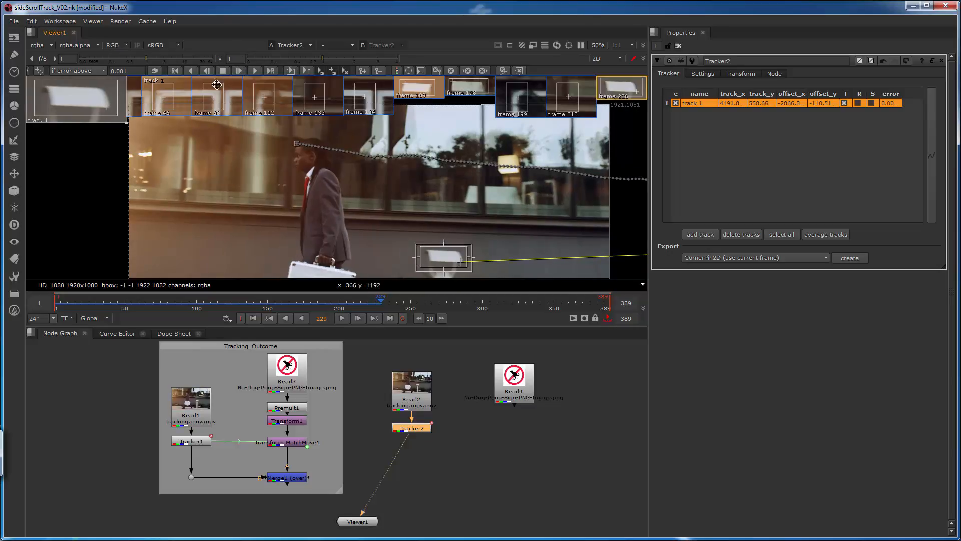
pyautogui.click(286, 318)
pyautogui.click(285, 318)
pyautogui.click(286, 318)
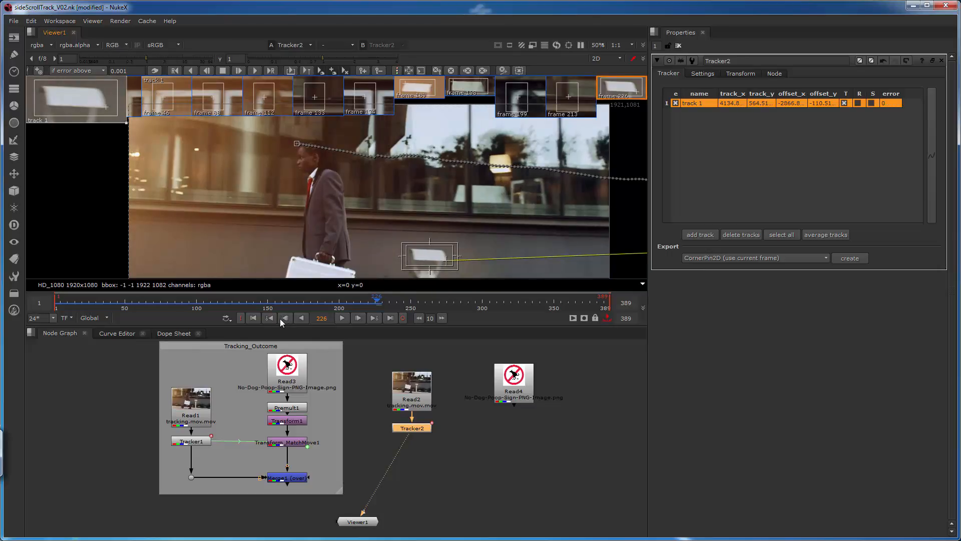
pyautogui.click(285, 318)
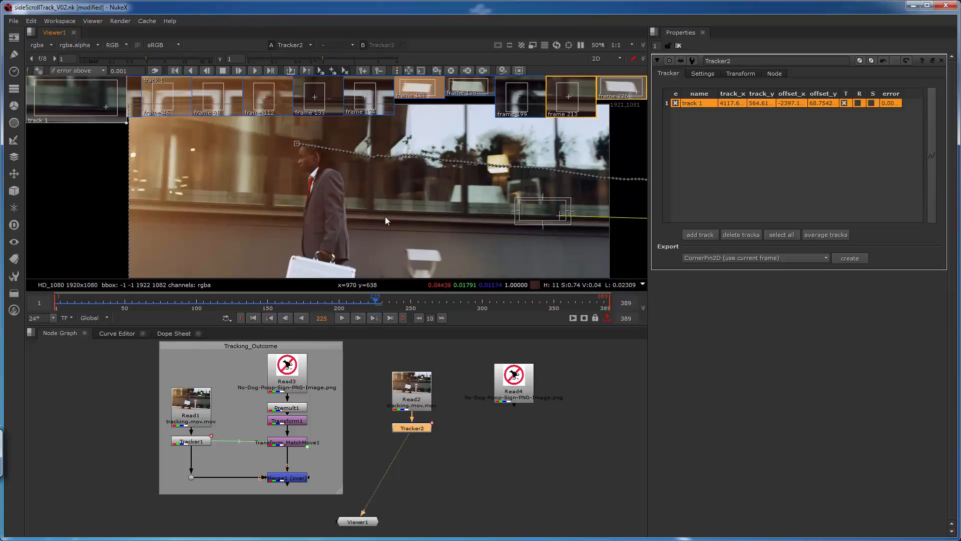
# View the red, green and blue channels of frame 225 individually to compare the contrast of the window posts
pyautogui.moveTo(437, 166)
pyautogui.mouseDown(button='middle')
pyautogui.moveTo(435, 216)
pyautogui.moveTo(445, 131)
pyautogui.mouseUp(button='middle')
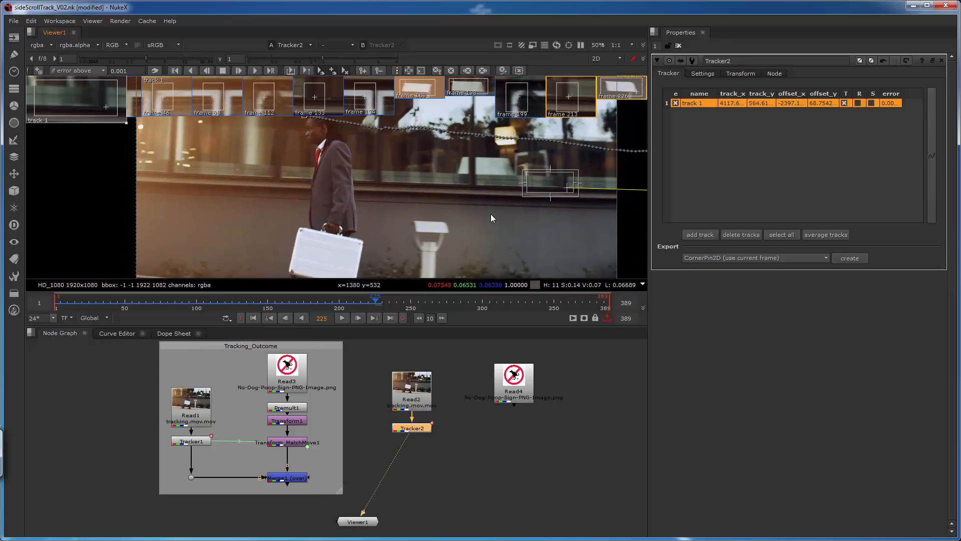
pyautogui.moveTo(490, 215); pyautogui.dragTo(473, 161, button='middle')
pyautogui.moveTo(473, 195)
pyautogui.mouseDown(button='middle')
pyautogui.moveTo(455, 160)
pyautogui.moveTo(455, 184)
pyautogui.moveTo(431, 201)
pyautogui.moveTo(440, 227)
pyautogui.mouseUp(button='middle')
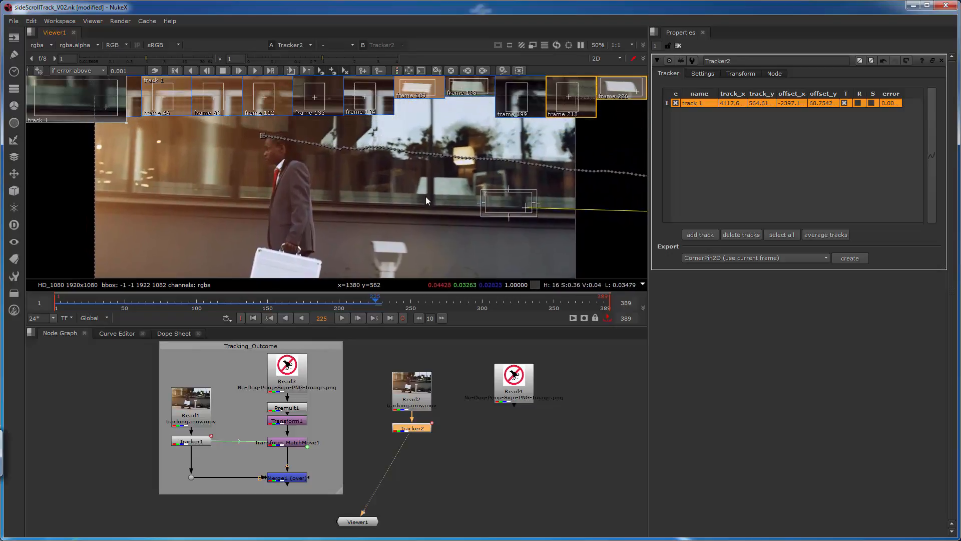
pyautogui.click(122, 44)
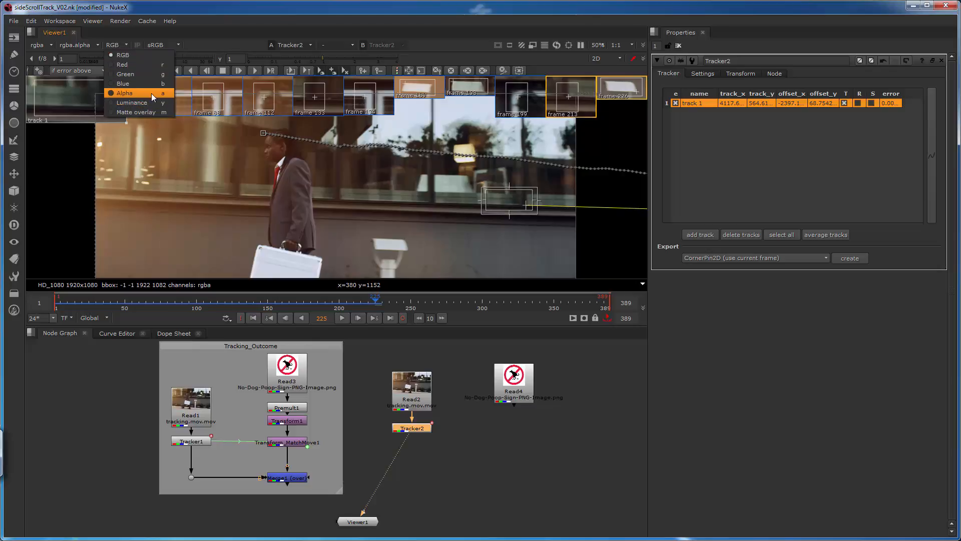
pyautogui.click(123, 66)
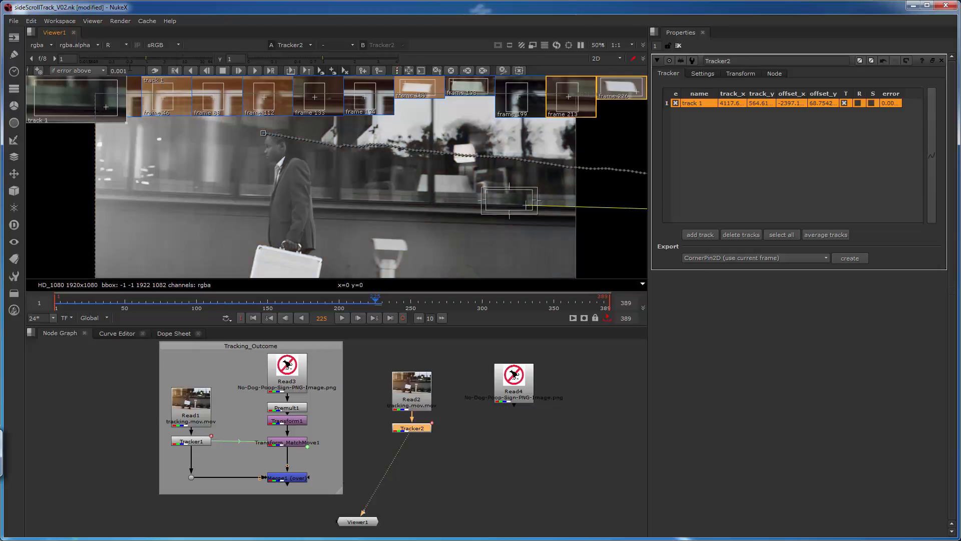
pyautogui.click(118, 47)
pyautogui.click(143, 74)
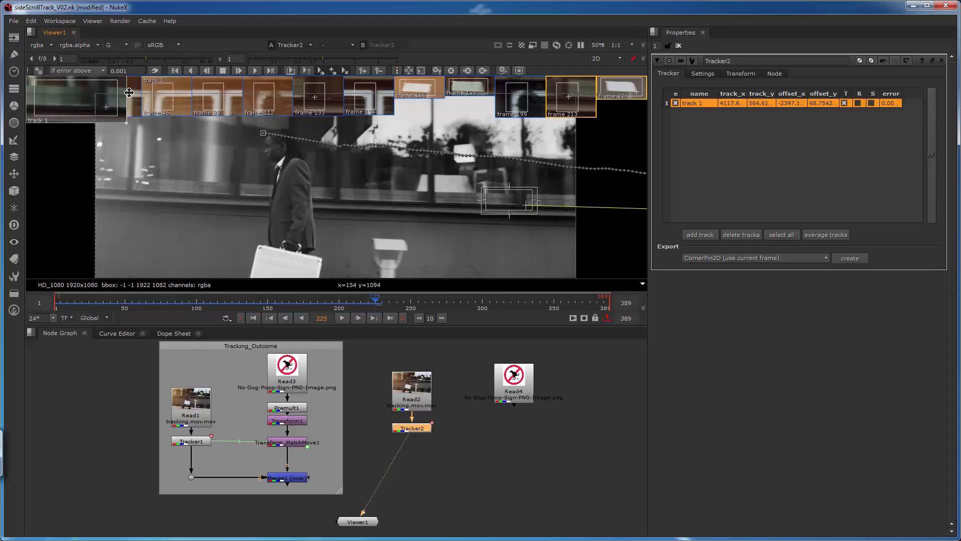
pyautogui.click(118, 47)
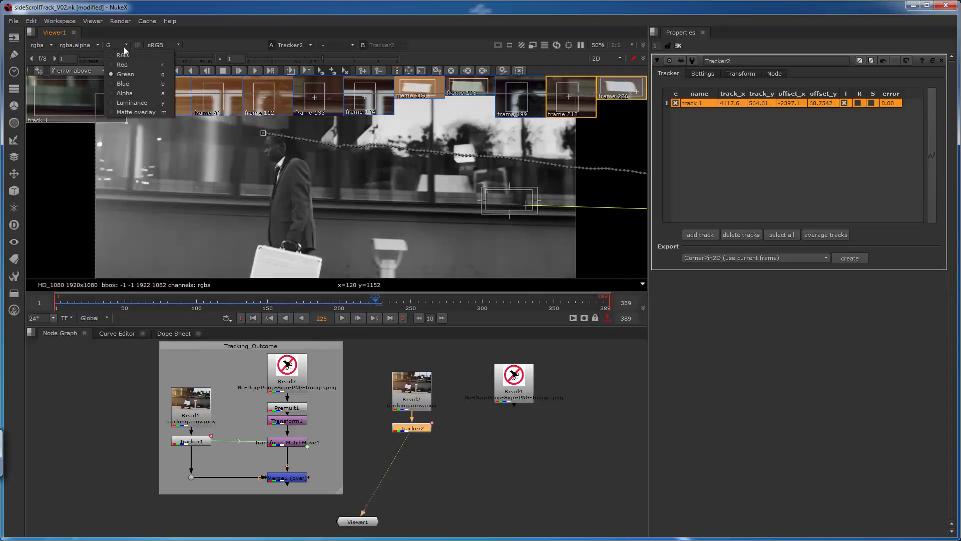
pyautogui.click(131, 79)
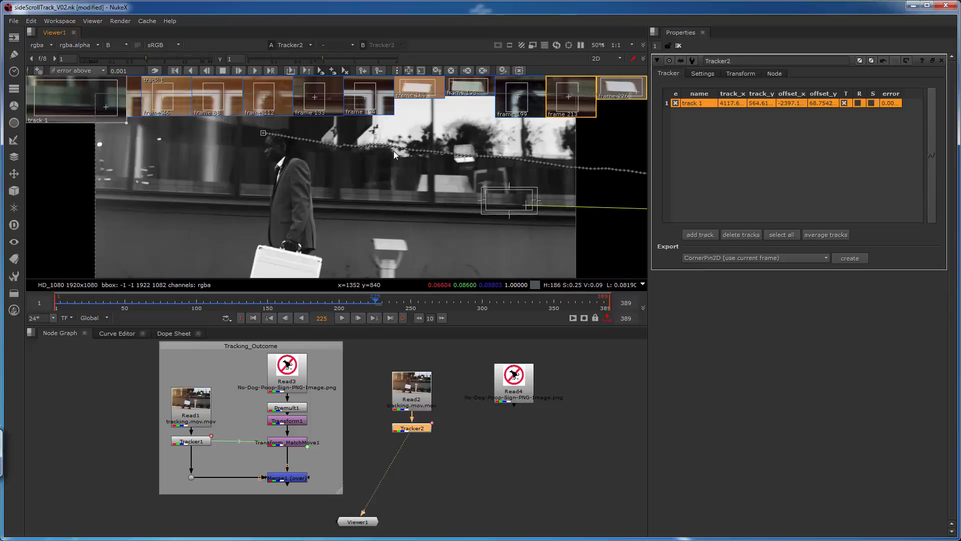
# Compare the RGB image and its single channels again, and leave the viewer displaying the green channel
pyautogui.click(125, 45)
pyautogui.click(126, 74)
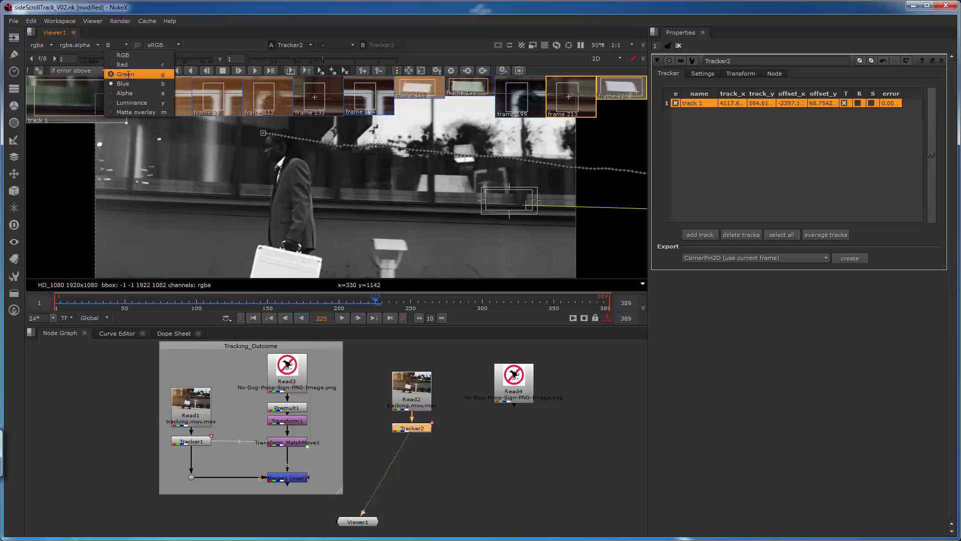
pyautogui.click(119, 45)
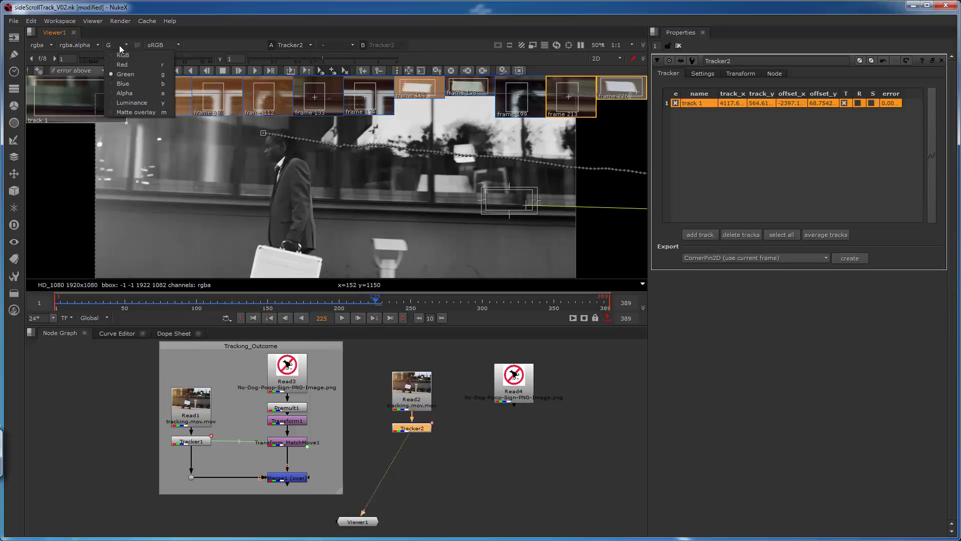
pyautogui.click(121, 53)
pyautogui.click(125, 45)
pyautogui.click(124, 64)
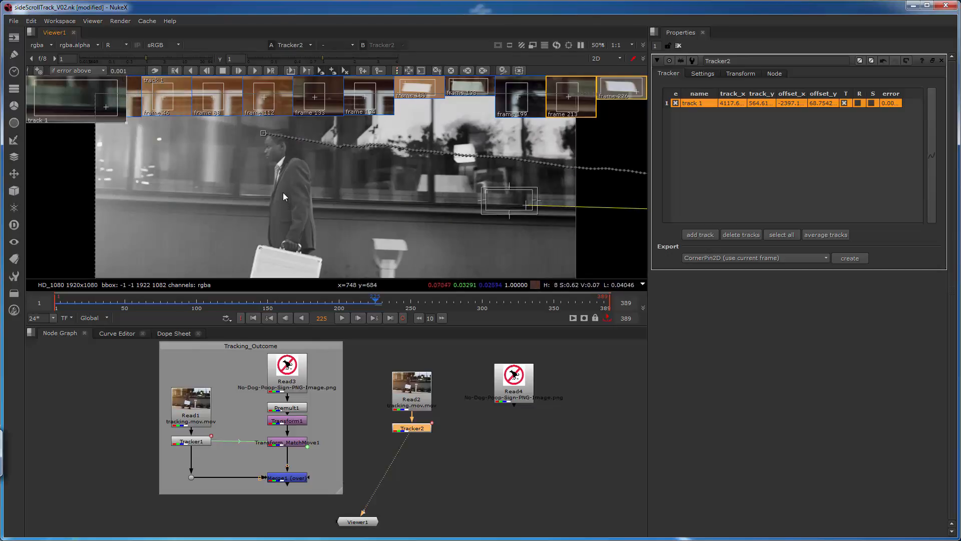
pyautogui.press('g')
pyautogui.press('b')
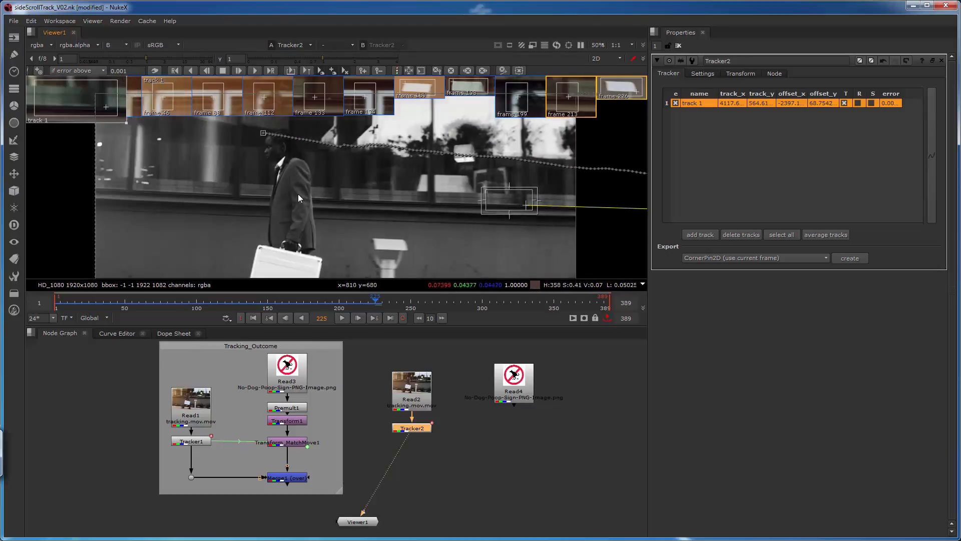
pyautogui.press('g')
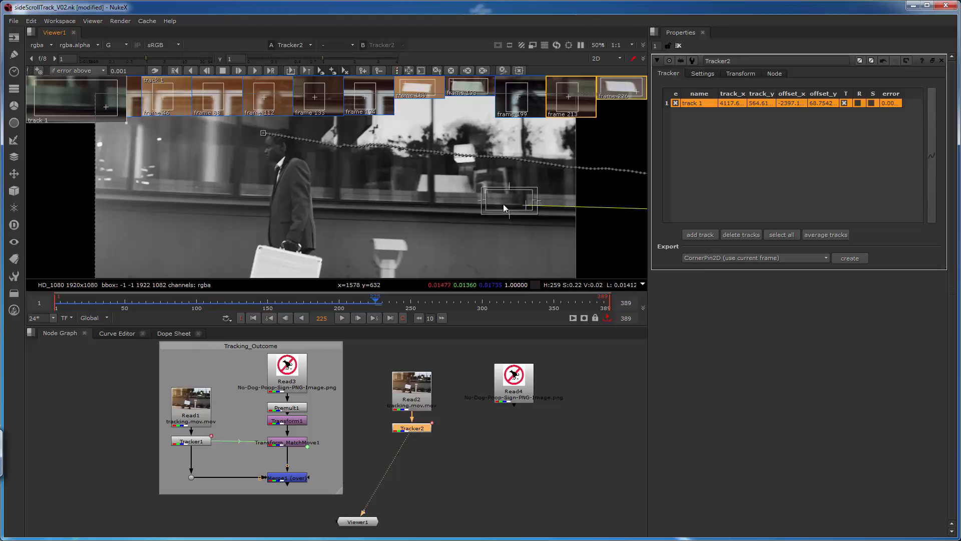
# At frame 225, offset track 1 to the base of the next window post, about -2759.6, 83.4, and fit its boxes around it
pyautogui.keyDown('ctrl'); pyautogui.moveTo(504, 205); pyautogui.dragTo(423, 202); pyautogui.keyUp('ctrl')
pyautogui.moveTo(95, 146); pyautogui.dragTo(103, 143)
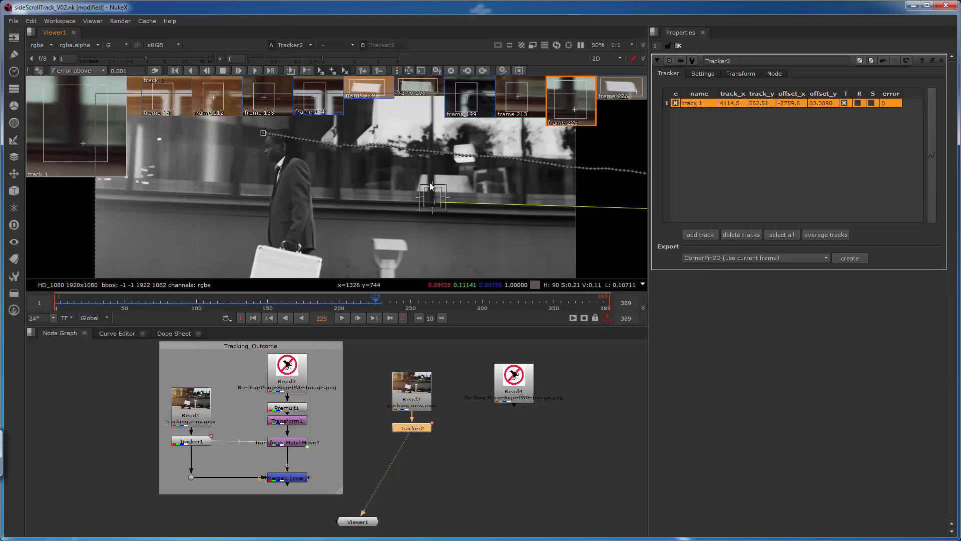
pyautogui.moveTo(431, 185); pyautogui.dragTo(432, 213)
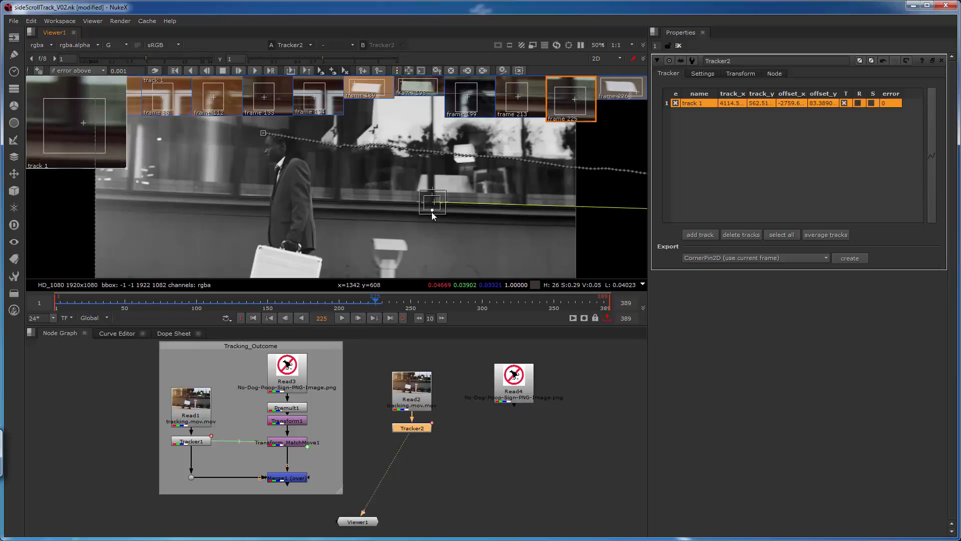
# Track the base of the new window post forward frame by frame from frame 225 to frame 232
pyautogui.click(239, 70)
pyautogui.click(238, 71)
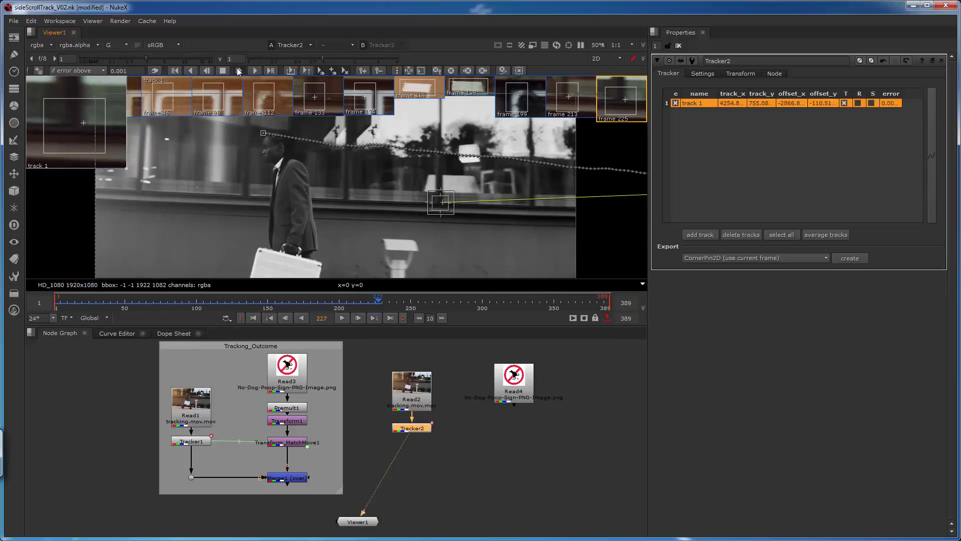
pyautogui.click(238, 72)
pyautogui.click(238, 71)
pyautogui.click(238, 71)
pyautogui.click(238, 71)
pyautogui.click(238, 71)
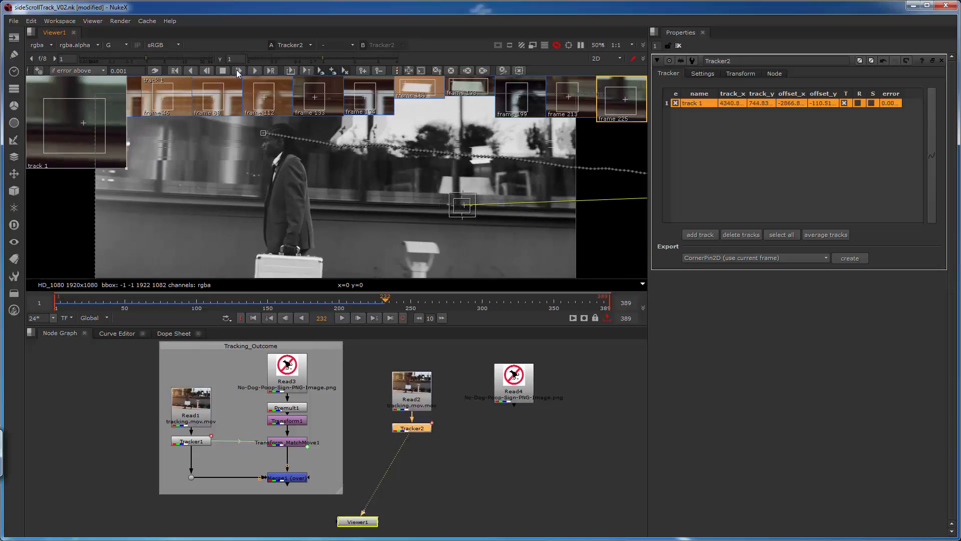
# Continue tracking the base of the window post frame by frame from frame 232 to frame 239
pyautogui.click(238, 71)
pyautogui.click(237, 71)
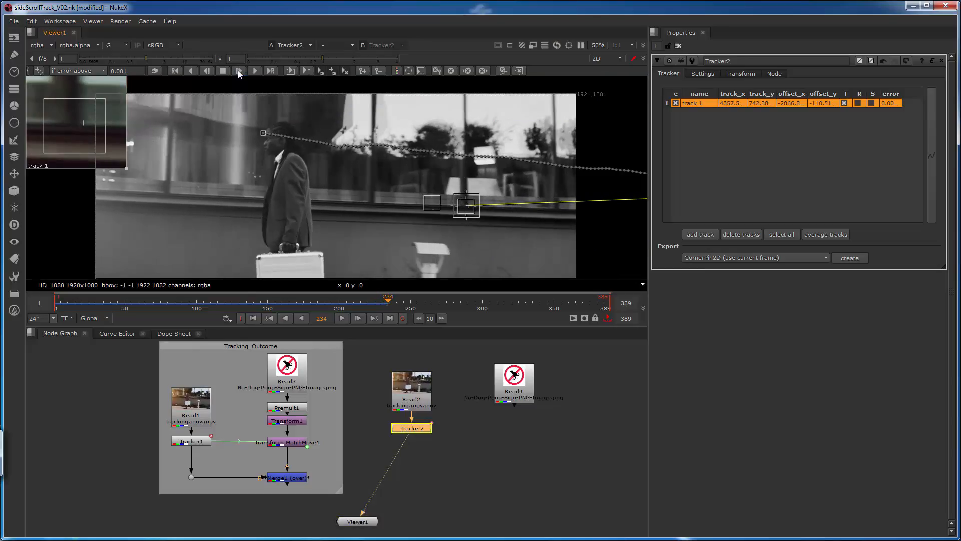
pyautogui.click(238, 71)
pyautogui.click(238, 71)
pyautogui.click(238, 71)
pyautogui.click(239, 71)
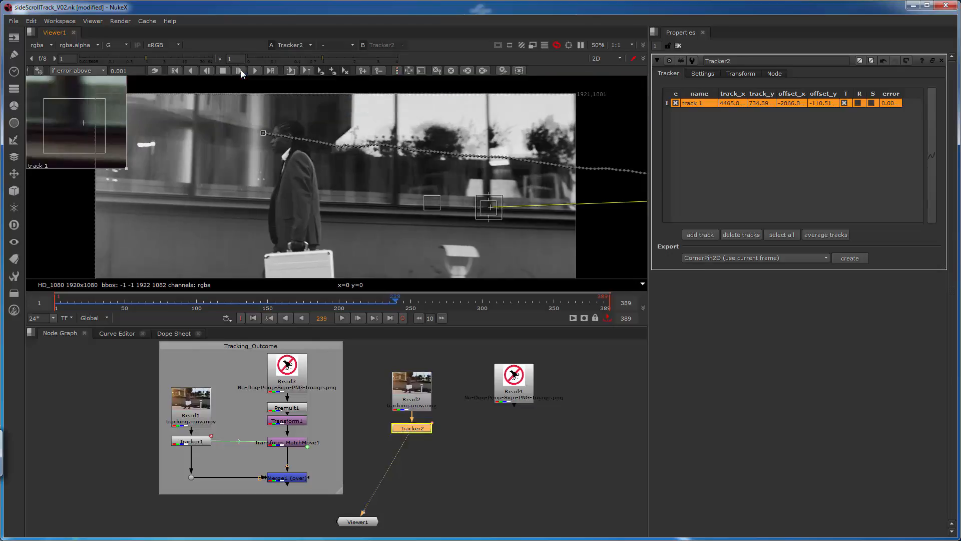
# Continue tracking the base of the window post frame by frame from frame 239 to frame 244
pyautogui.click(238, 71)
pyautogui.click(238, 71)
pyautogui.click(240, 70)
pyautogui.click(239, 70)
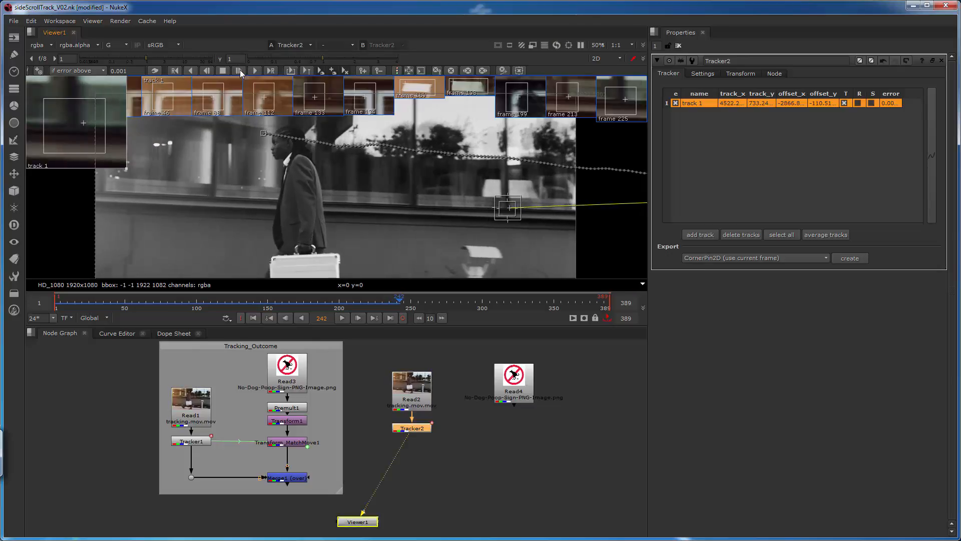
pyautogui.click(239, 70)
pyautogui.click(239, 70)
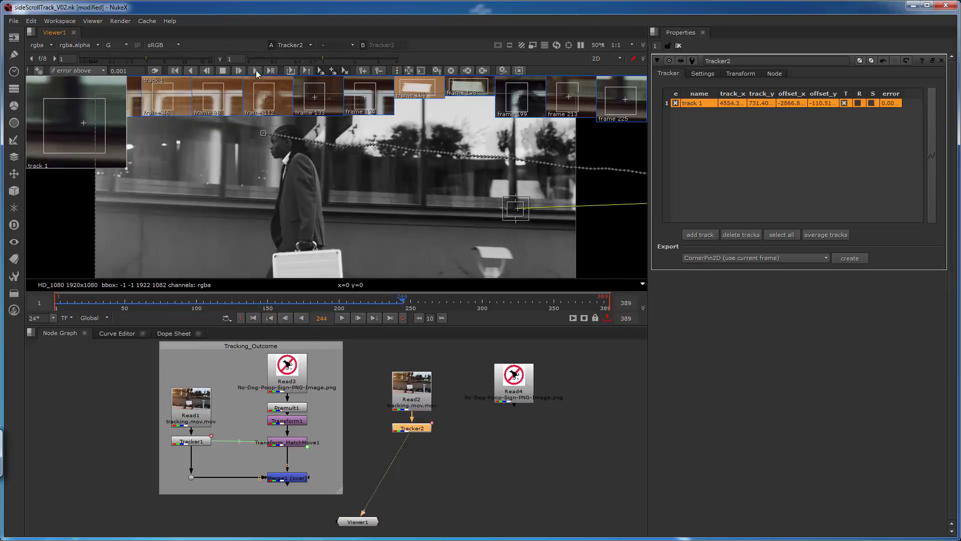
# Track the window post continuously from frame 244 to 250, retrack it from frame 246, and go back to frame 246
pyautogui.click(257, 72)
pyautogui.click(223, 71)
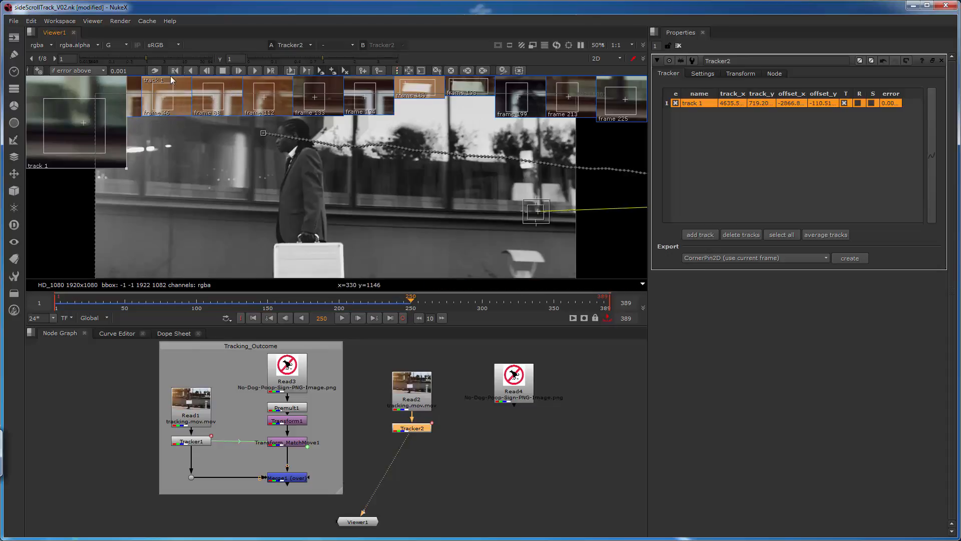
pyautogui.moveTo(410, 299); pyautogui.dragTo(405, 300)
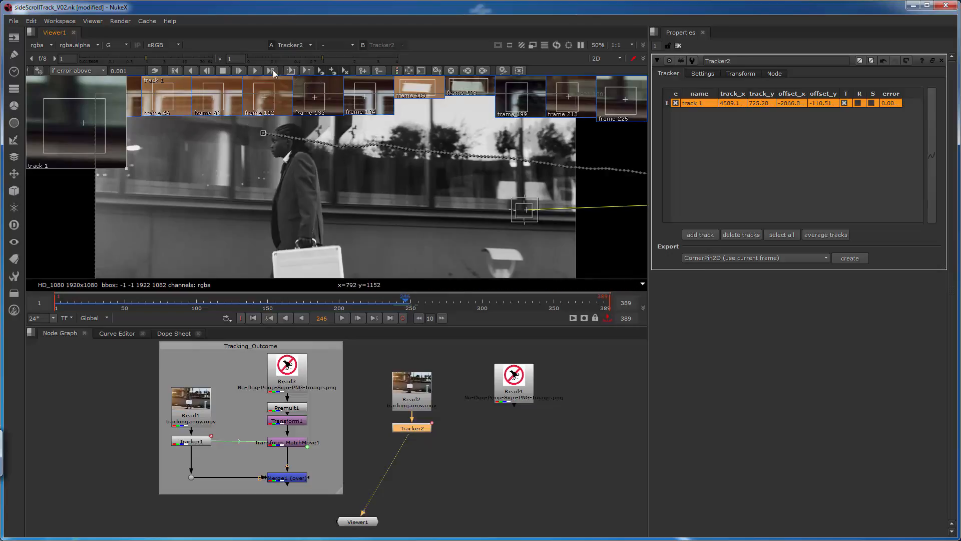
pyautogui.click(255, 71)
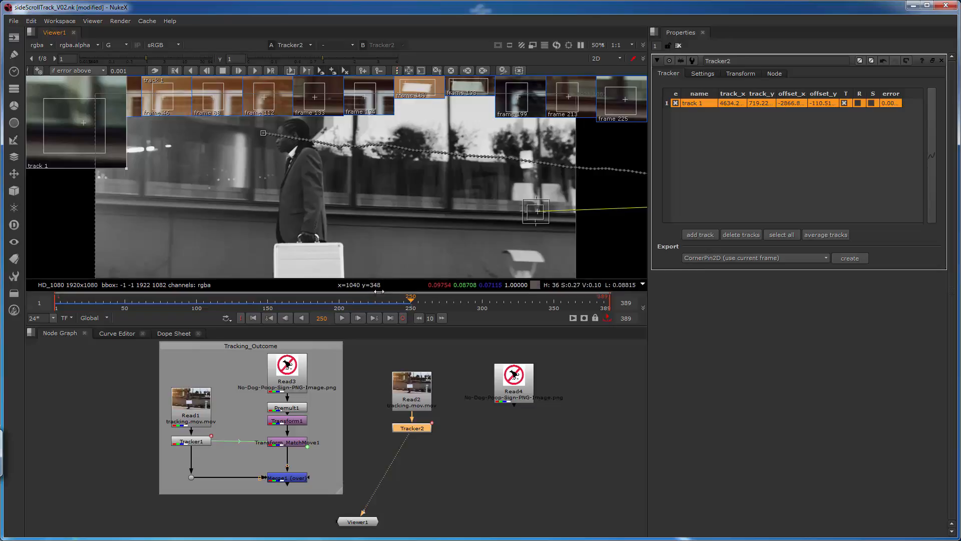
pyautogui.moveTo(414, 301); pyautogui.dragTo(405, 299)
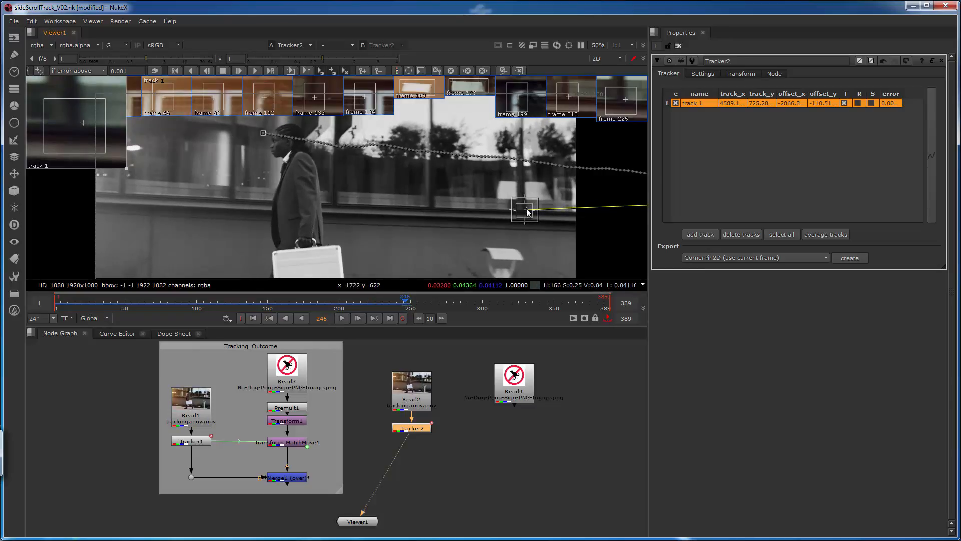
# At frame 246, offset track 1 to the next window post's base, about -3225.1, -97.3, and track it continuously forward to frame 264
pyautogui.keyDown('ctrl'); pyautogui.moveTo(527, 211); pyautogui.dragTo(438, 207); pyautogui.keyUp('ctrl')
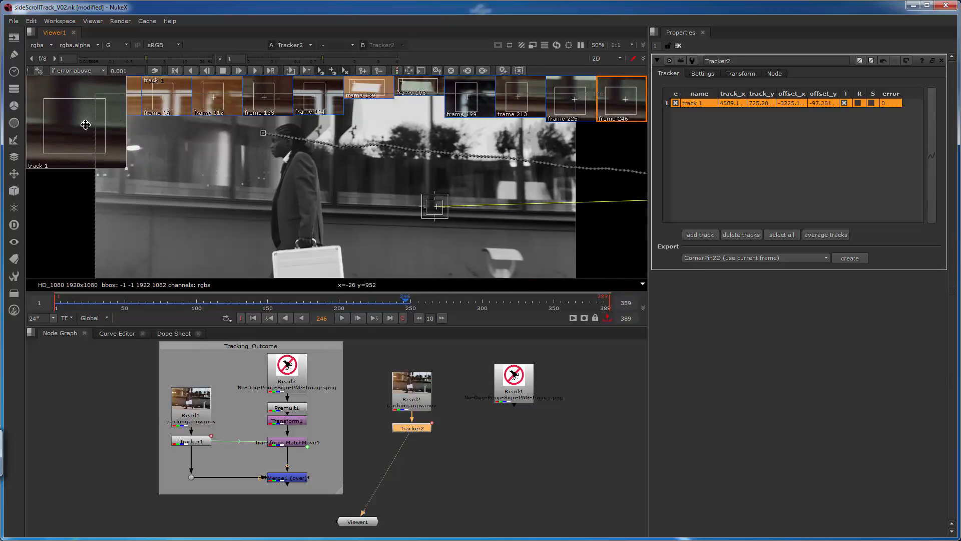
pyautogui.moveTo(80, 122); pyautogui.dragTo(93, 125)
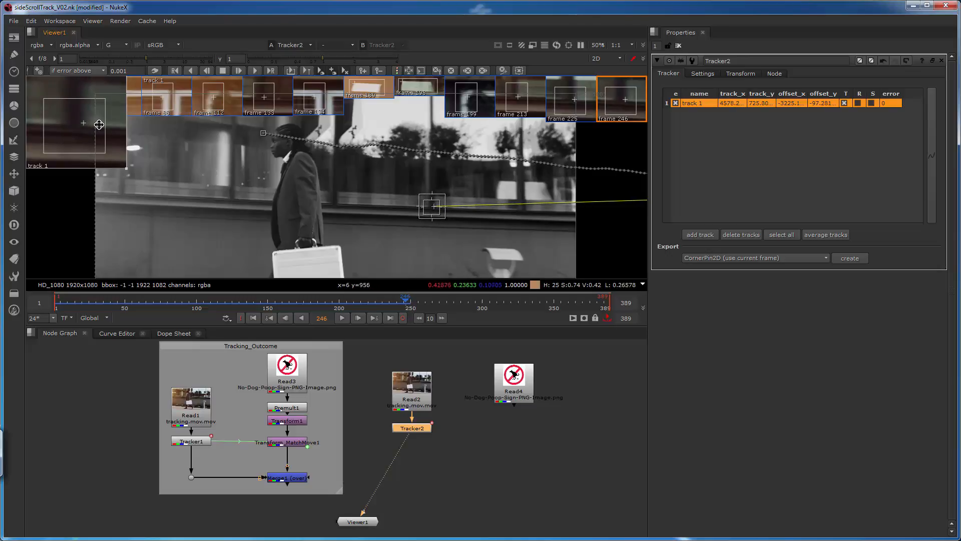
pyautogui.click(255, 71)
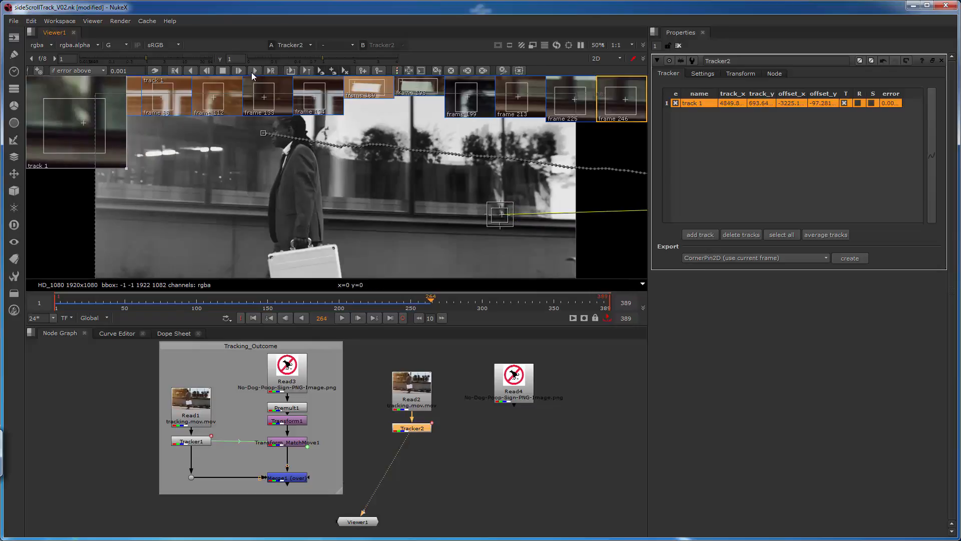
# At frame 244, offset track 1 to the next window post's base, about -3234.3, -97.4, and track it forward to frame 264
pyautogui.click(424, 299)
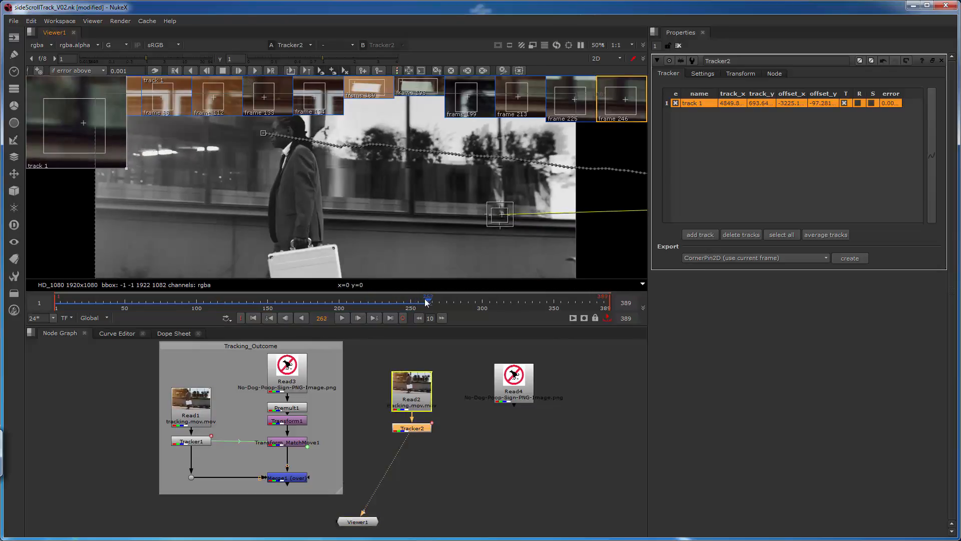
pyautogui.moveTo(425, 299); pyautogui.dragTo(401, 299)
pyautogui.moveTo(400, 298); pyautogui.dragTo(400, 293)
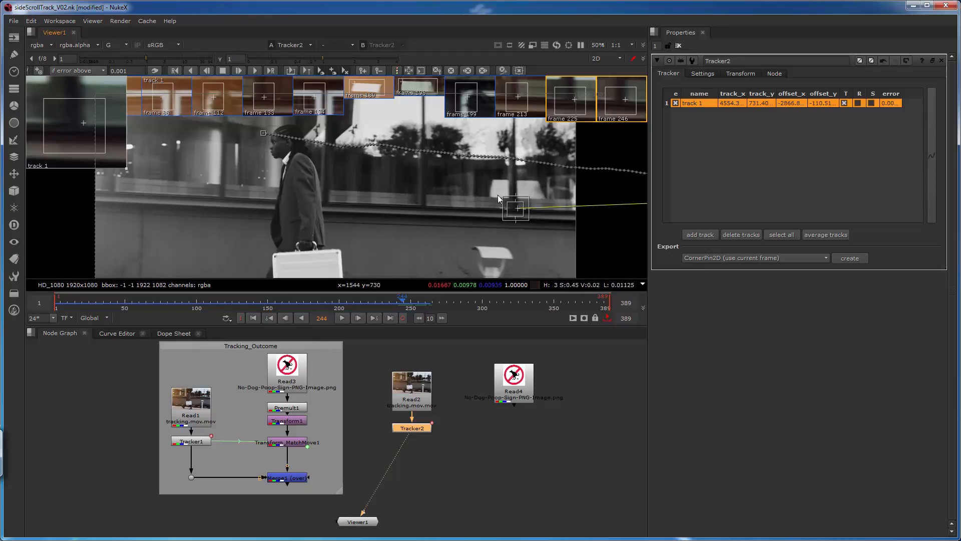
pyautogui.keyDown('ctrl'); pyautogui.moveTo(516, 209); pyautogui.dragTo(426, 207); pyautogui.keyUp('ctrl')
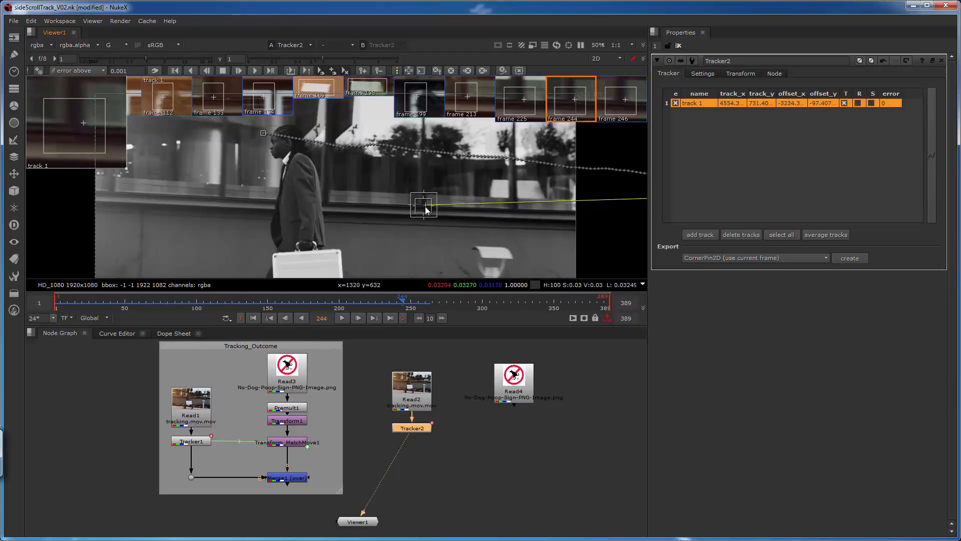
pyautogui.click(239, 71)
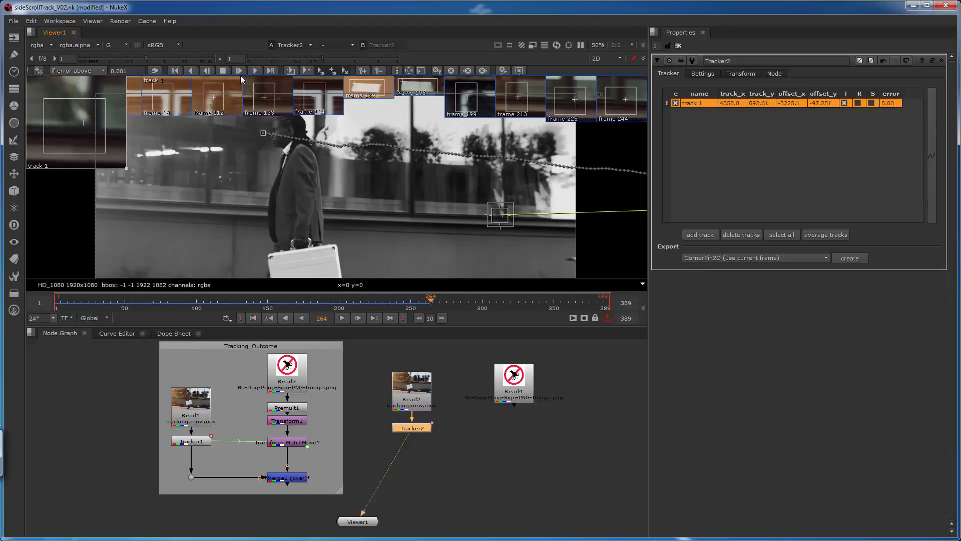
# At frame 260, offset track 1 to the following window post's base, about -3599.7, -81.6, fine-tune its position, and track it continuously to frame 306
pyautogui.moveTo(430, 299); pyautogui.dragTo(425, 300)
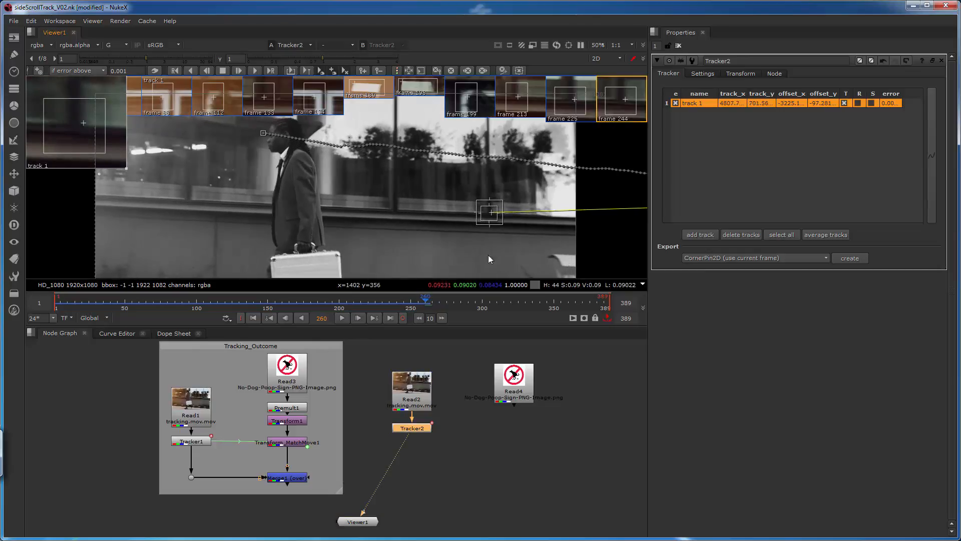
pyautogui.moveTo(492, 217); pyautogui.dragTo(400, 212)
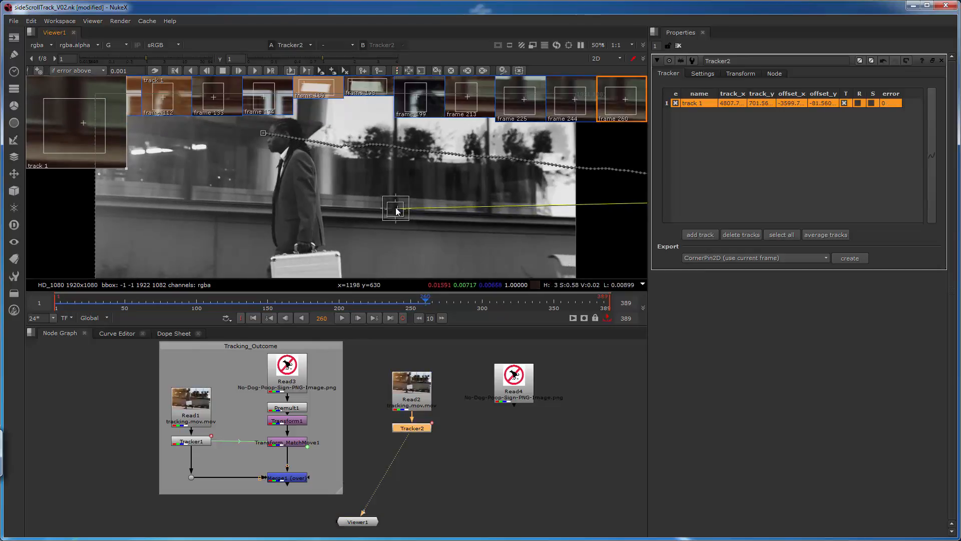
pyautogui.moveTo(89, 131); pyautogui.dragTo(88, 127)
pyautogui.click(253, 71)
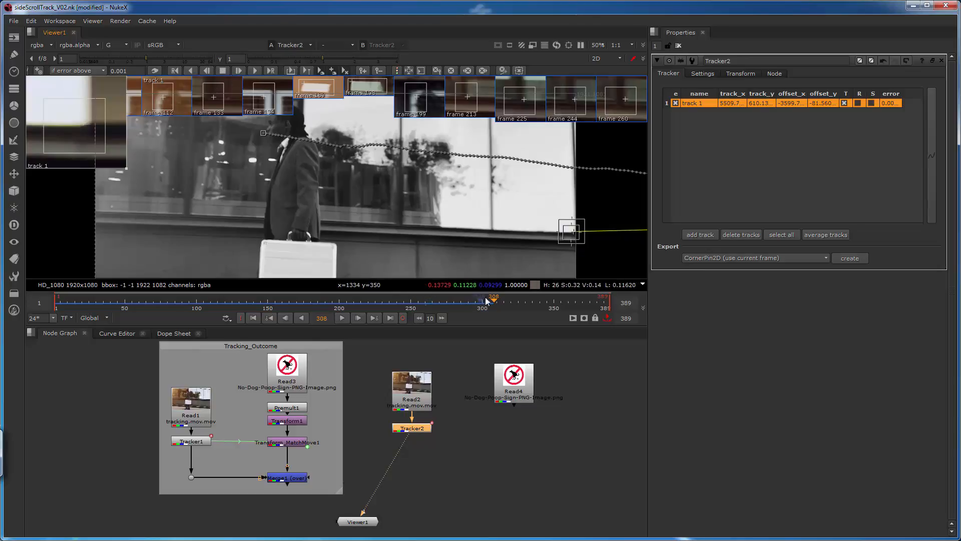
# At frame 293, offset track 1 to the next post's base, about -3946.5, -61.1, and fine-tune its position
pyautogui.moveTo(494, 296); pyautogui.dragTo(473, 297)
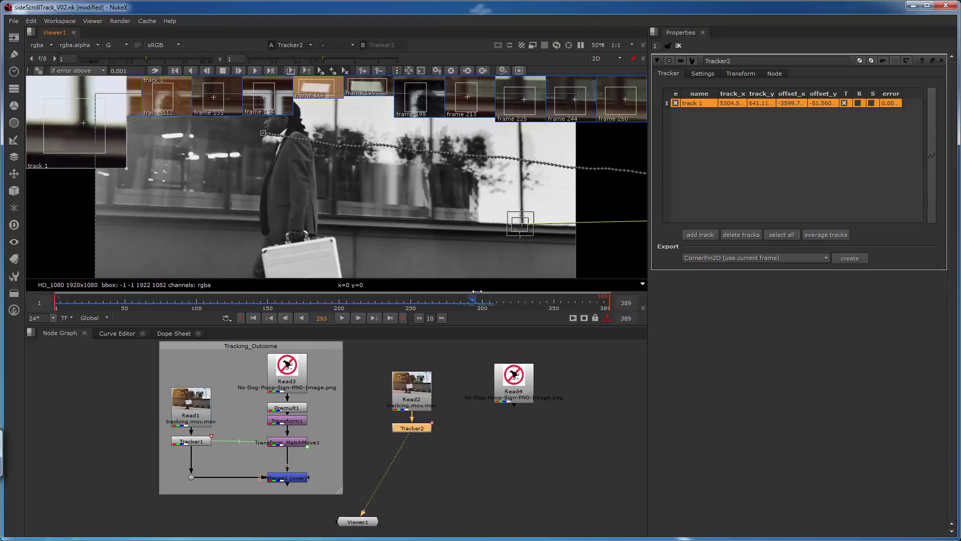
pyautogui.keyDown('ctrl'); pyautogui.moveTo(526, 227); pyautogui.dragTo(434, 221); pyautogui.keyUp('ctrl')
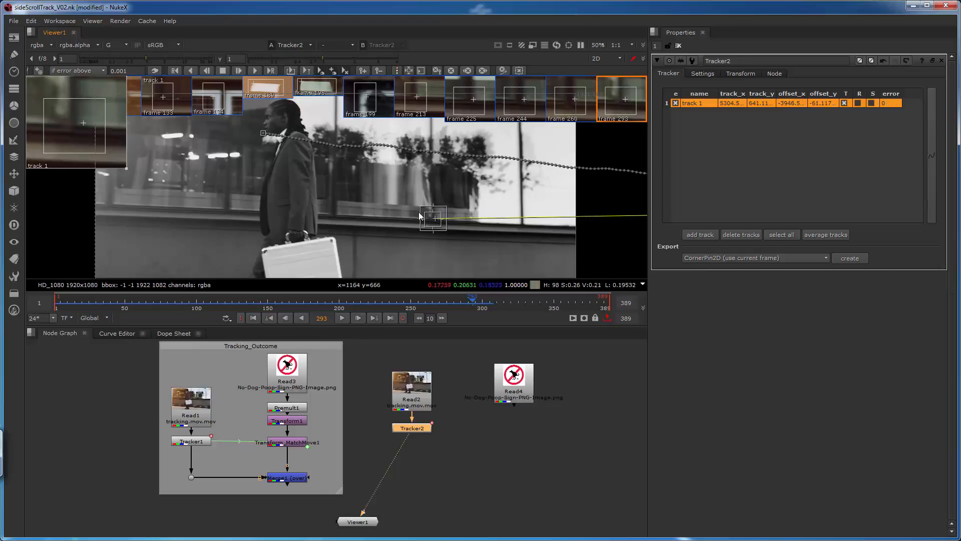
pyautogui.moveTo(82, 128); pyautogui.dragTo(88, 128)
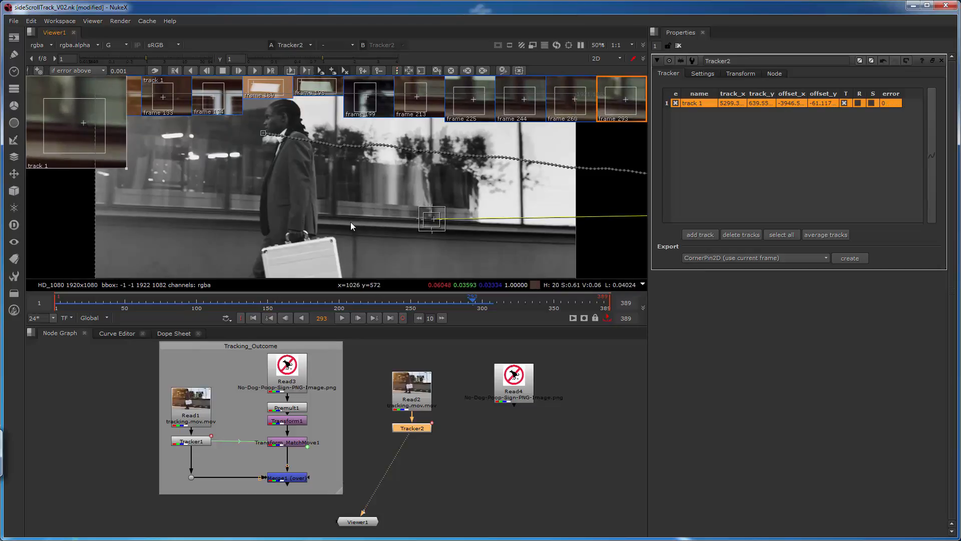
# Still at frame 293, offset track 1 closer to the man, about -4253.3, -133.6, fine-tune its position, and track it continuously to frame 346
pyautogui.scroll(2, 347, 224)
pyautogui.scroll(-3, 361, 199)
pyautogui.scroll(-1, 371, 217)
pyautogui.scroll(1, 366, 225)
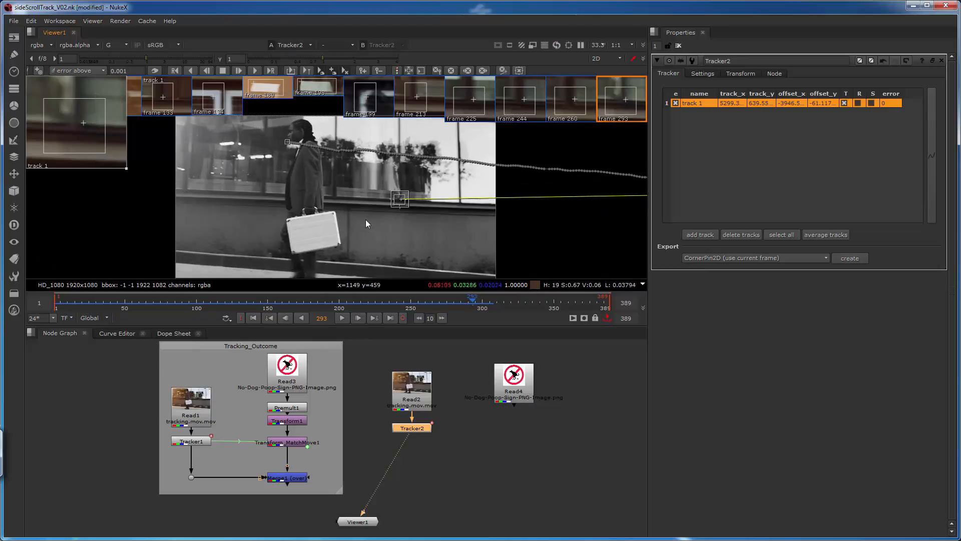
pyautogui.moveTo(405, 195); pyautogui.dragTo(350, 213)
pyautogui.hotkey('ctrl', 'z')
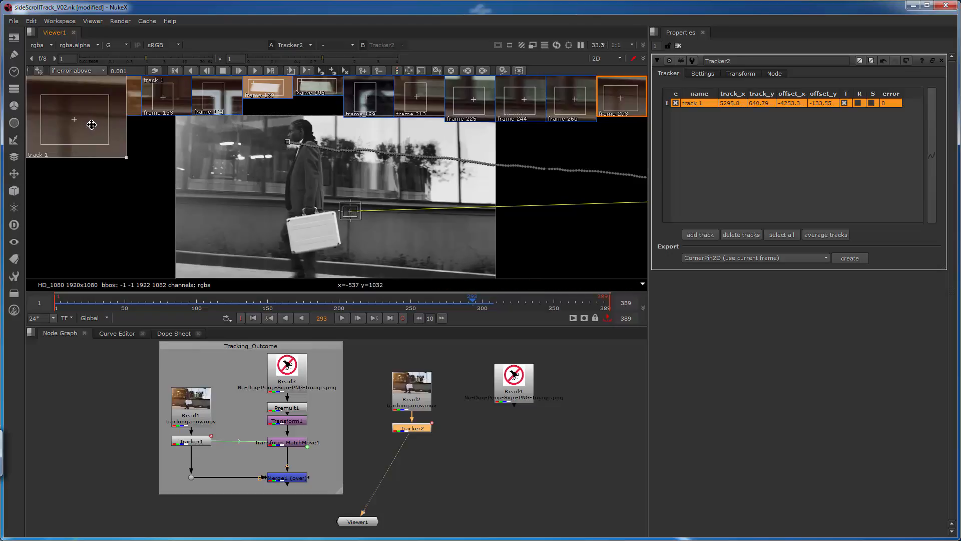
pyautogui.moveTo(92, 122); pyautogui.dragTo(90, 129)
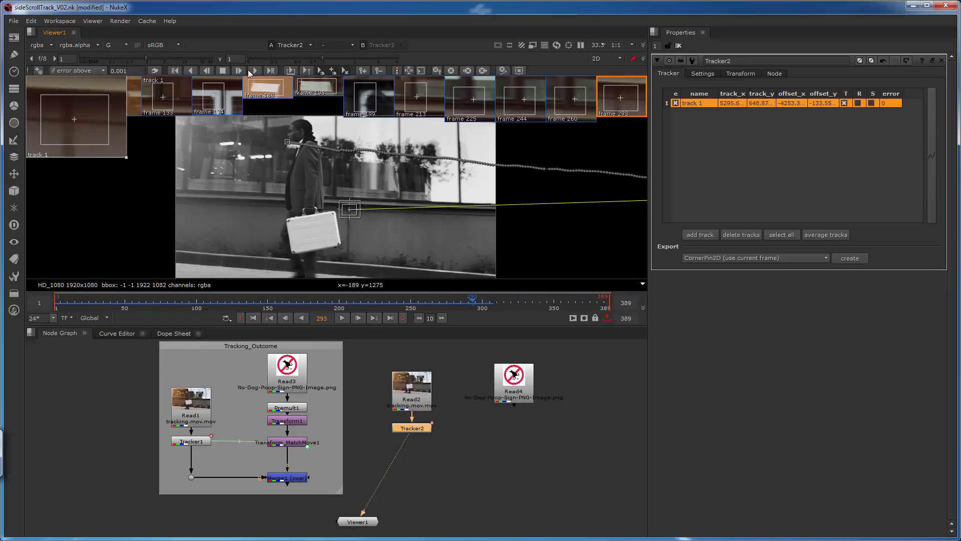
pyautogui.click(253, 71)
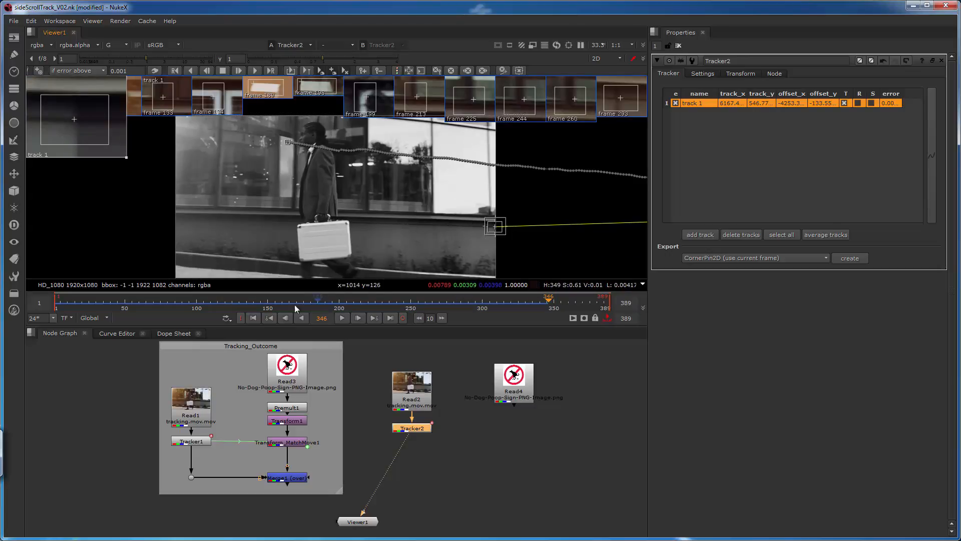
# At frame 344, offset track 1 to the bright window's lower corner, about -4634.0, -50.4, fine-tune it, and track frame by frame to frame 347
pyautogui.click(287, 318)
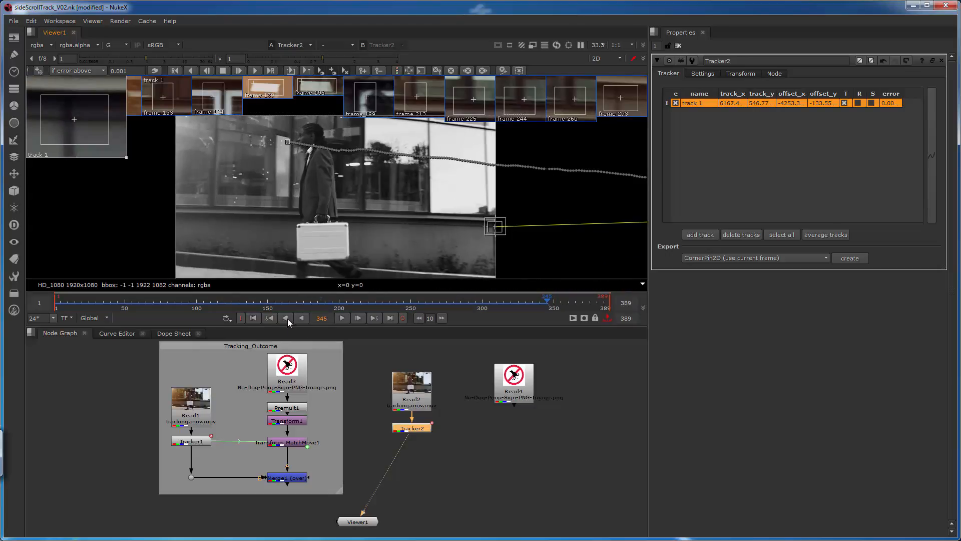
pyautogui.click(287, 318)
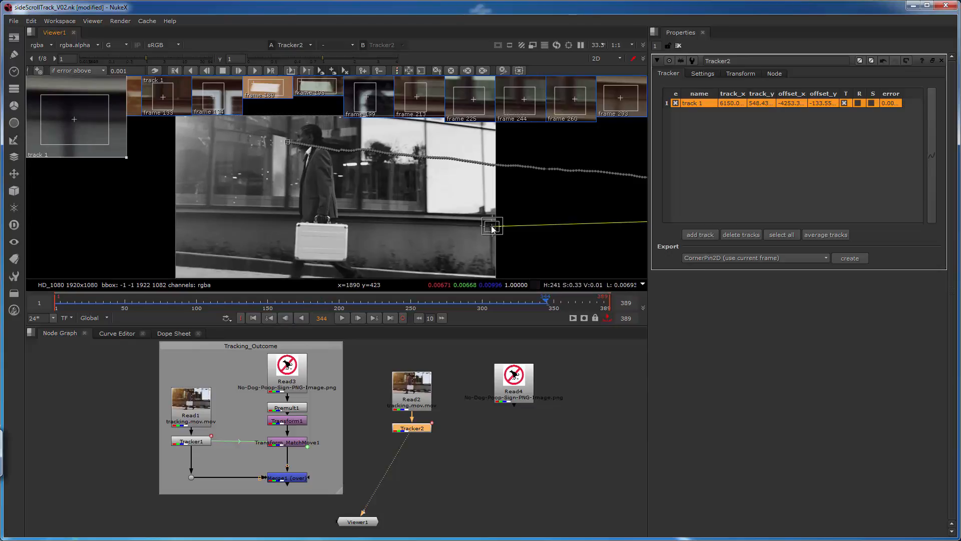
pyautogui.keyDown('ctrl'); pyautogui.moveTo(492, 228); pyautogui.dragTo(429, 213); pyautogui.keyUp('ctrl')
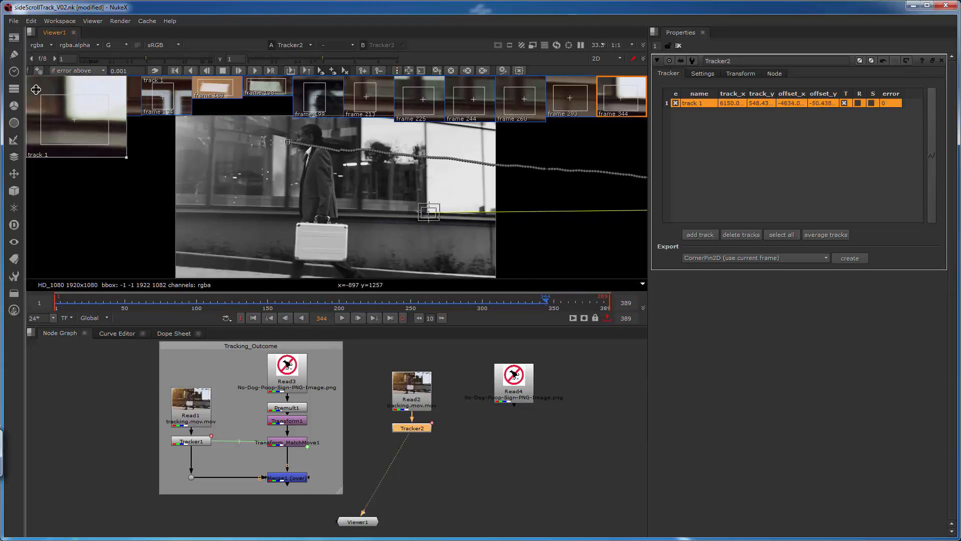
pyautogui.moveTo(88, 111); pyautogui.dragTo(95, 118)
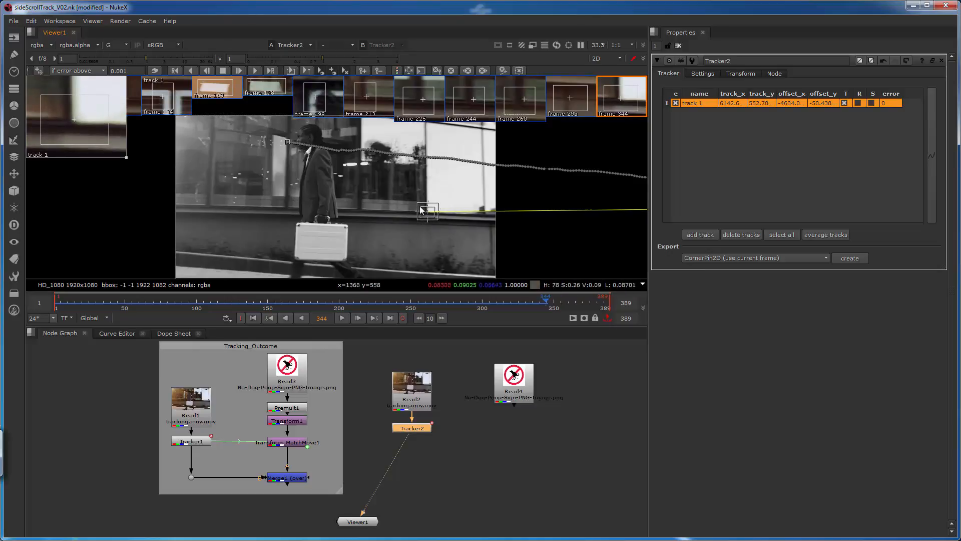
pyautogui.click(239, 70)
pyautogui.click(240, 71)
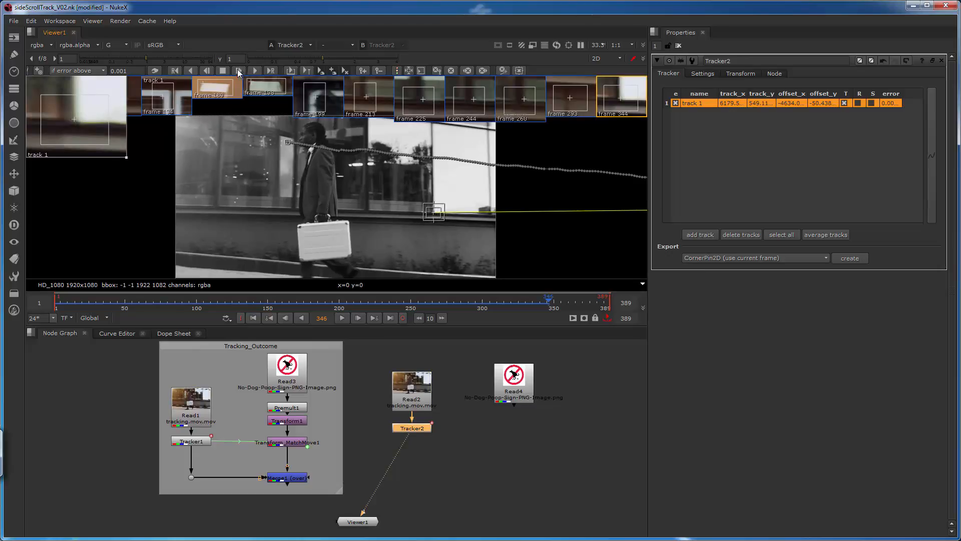
pyautogui.click(239, 71)
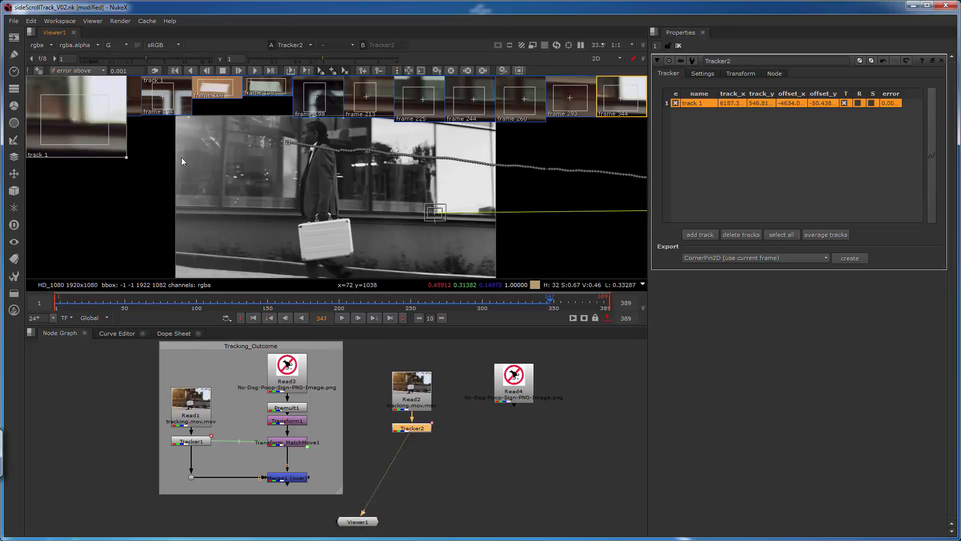
# At frame 346, offset track 1 to the next window post's base, about -5021.5, -33.1, and track it forward to frame 384
pyautogui.click(289, 322)
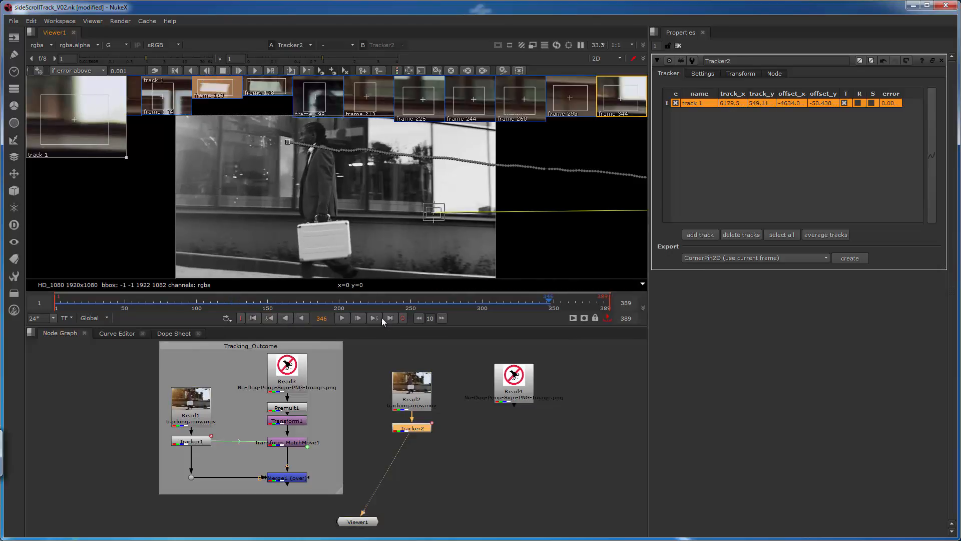
pyautogui.click(358, 319)
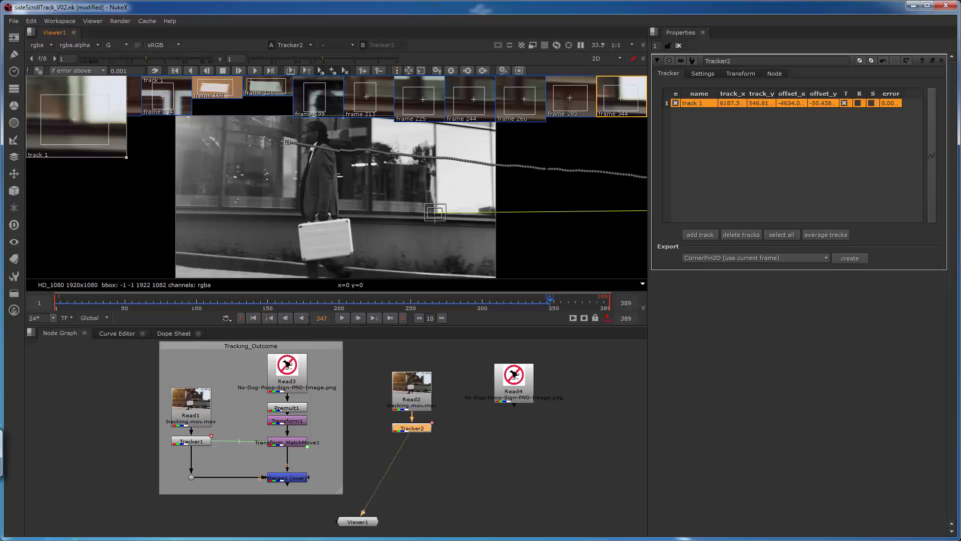
pyautogui.click(285, 318)
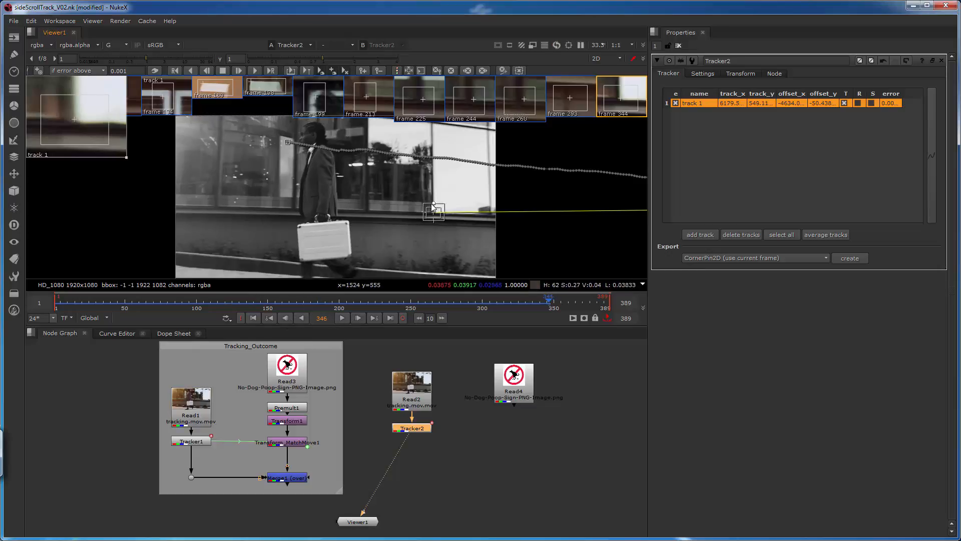
pyautogui.keyDown('ctrl'); pyautogui.moveTo(434, 215); pyautogui.dragTo(370, 211); pyautogui.keyUp('ctrl')
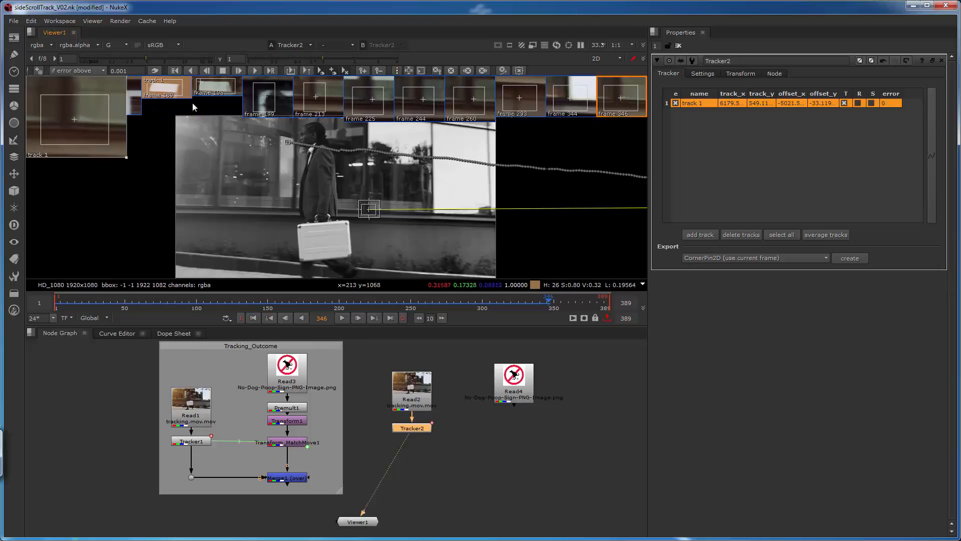
pyautogui.click(240, 71)
pyautogui.click(241, 71)
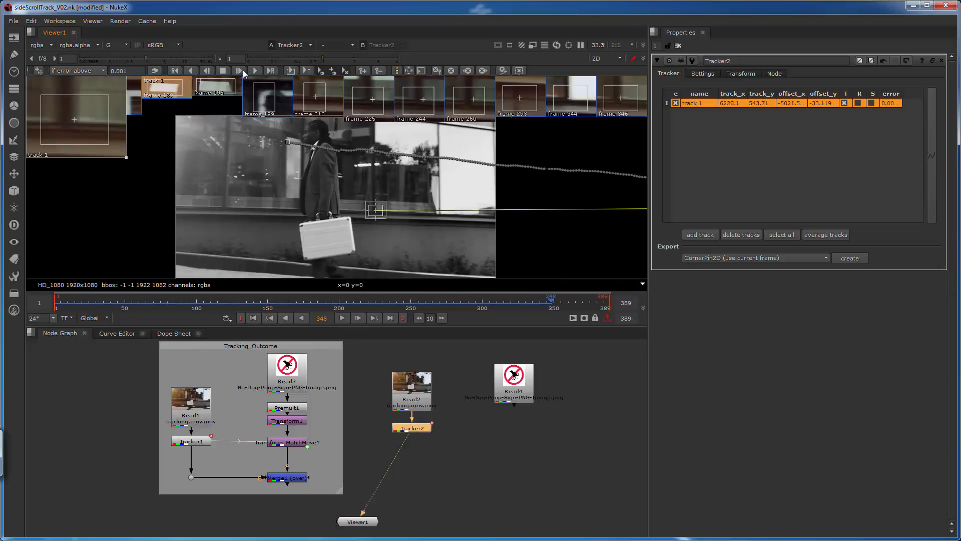
pyautogui.click(252, 70)
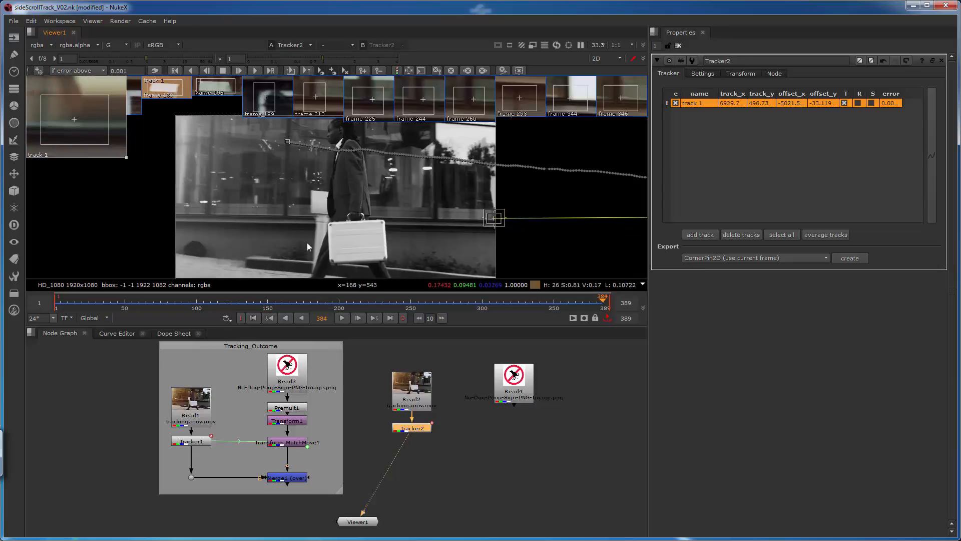
# At frame 355, offset track 1 to the window post's base behind the man, about -5906.5, -9.4, and make the pattern box taller
pyautogui.moveTo(592, 301); pyautogui.dragTo(562, 301)
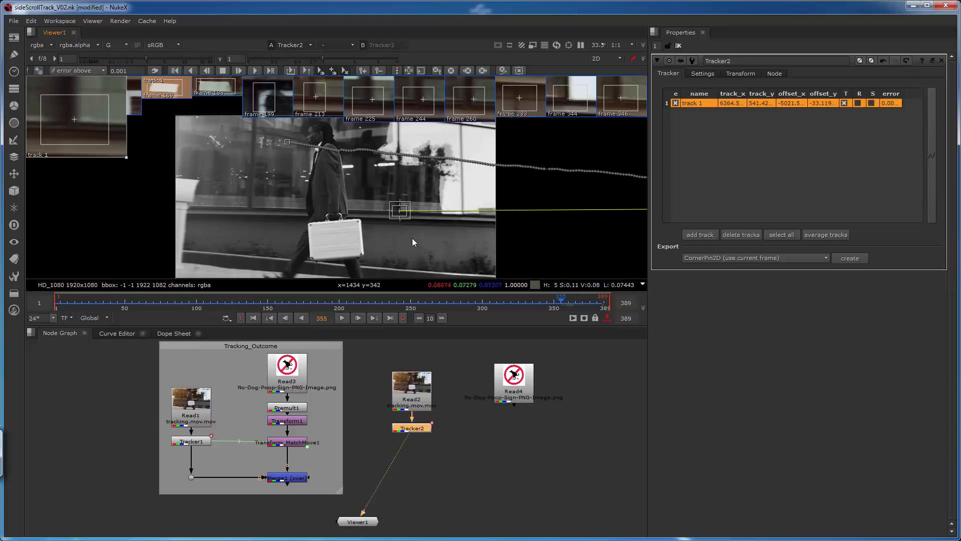
pyautogui.keyDown('ctrl'); pyautogui.moveTo(400, 212); pyautogui.dragTo(252, 206); pyautogui.keyUp('ctrl')
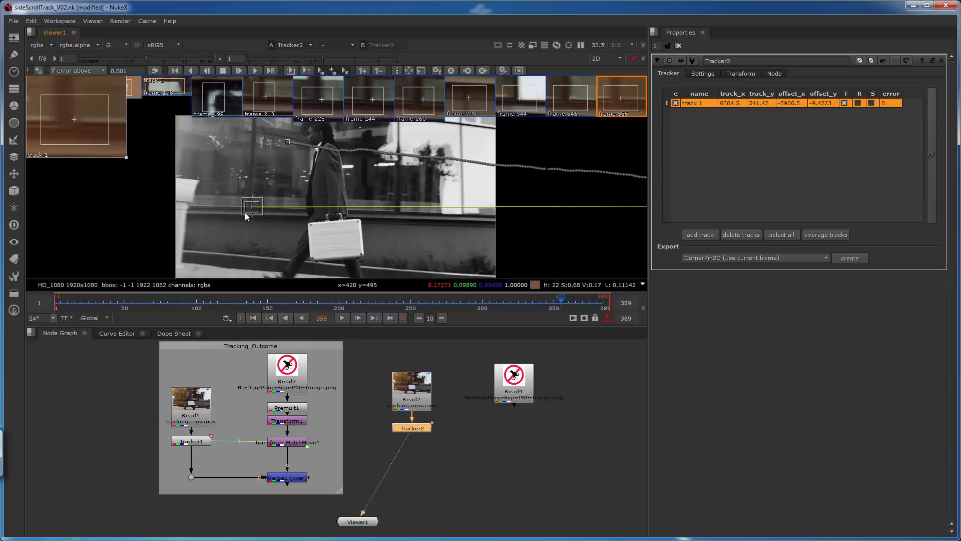
pyautogui.moveTo(251, 214); pyautogui.dragTo(251, 197)
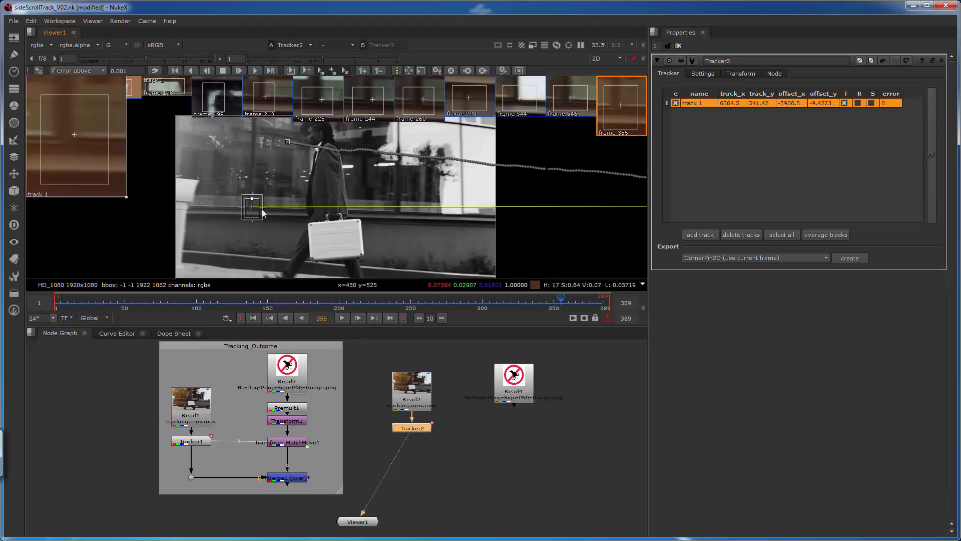
# Track the post's base frame by frame from frame 355 to frame 358, and step back to frame 355
pyautogui.click(239, 70)
pyautogui.click(241, 70)
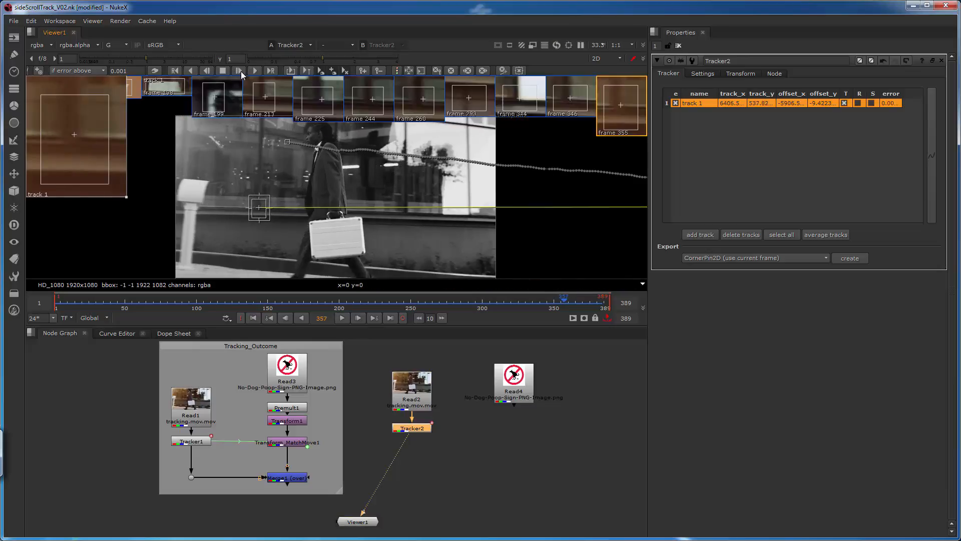
pyautogui.click(240, 70)
pyautogui.click(239, 71)
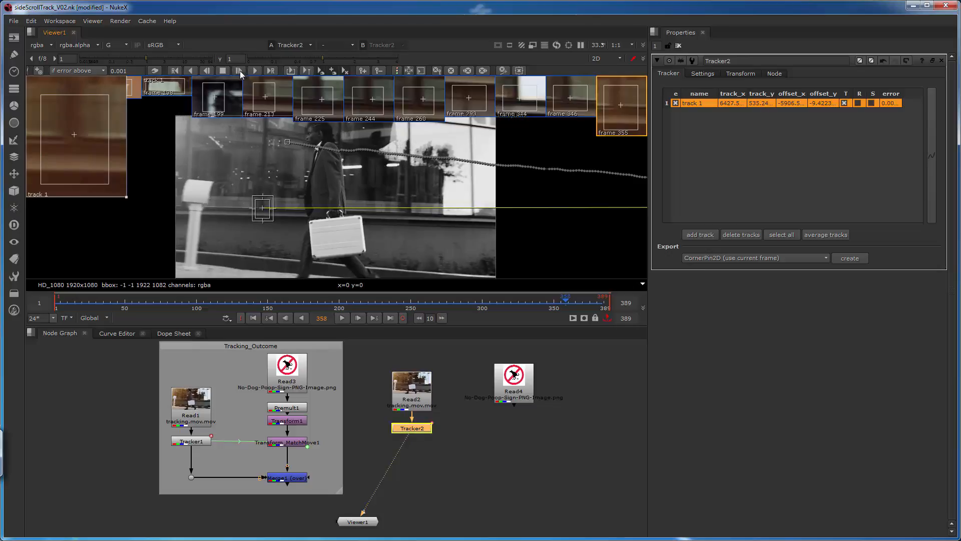
pyautogui.click(287, 318)
pyautogui.click(288, 318)
pyautogui.click(288, 318)
pyautogui.click(289, 319)
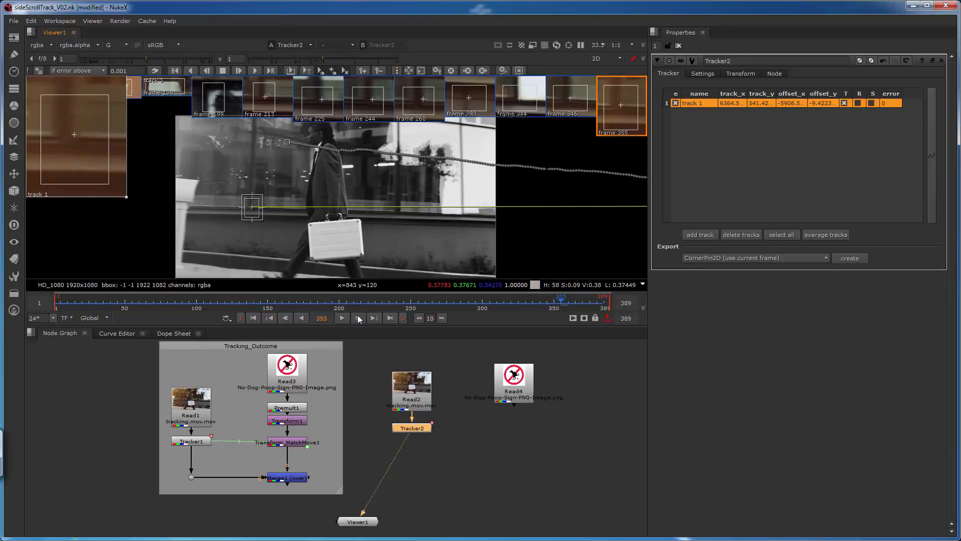
# Retrack the post's base one frame at a time to frame 357, correcting the track position by hand at frames 356 and 357
pyautogui.click(239, 72)
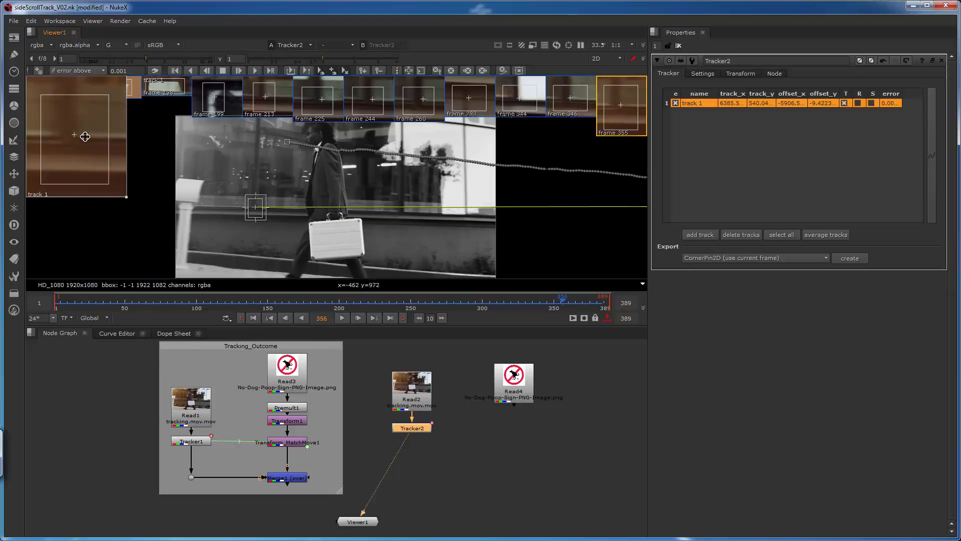
pyautogui.moveTo(94, 136); pyautogui.dragTo(92, 141)
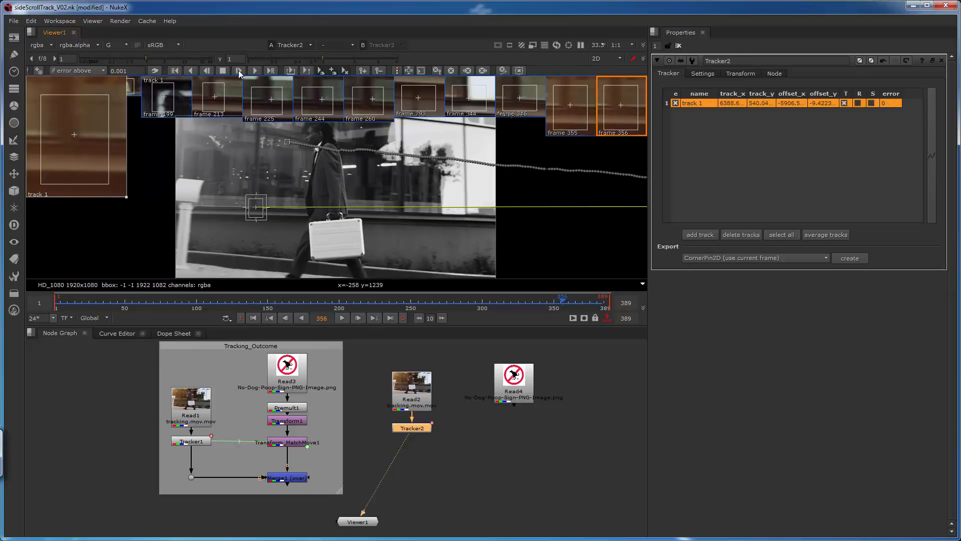
pyautogui.click(239, 71)
pyautogui.moveTo(95, 153); pyautogui.dragTo(92, 149)
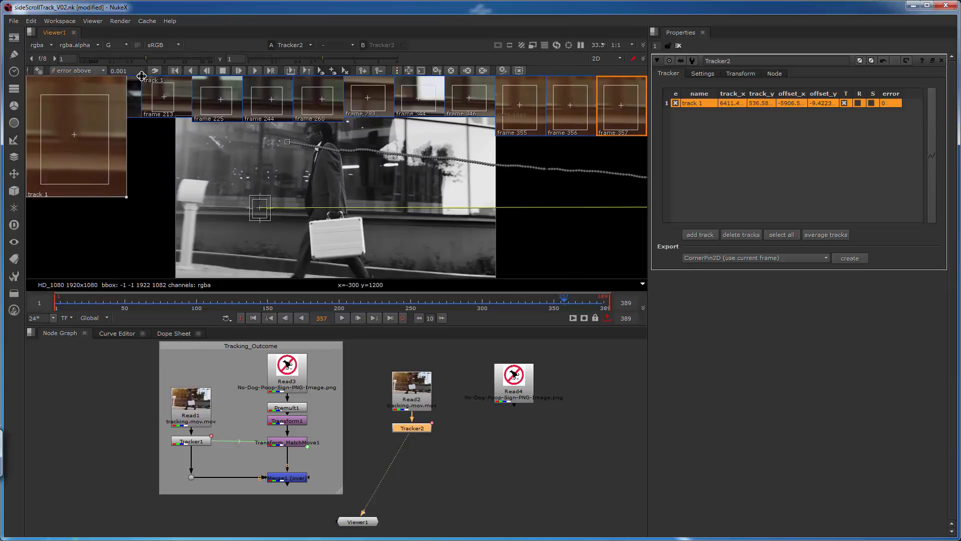
# Track the post's base one frame at a time to frame 359, correcting the track position by hand at frames 358 and 359
pyautogui.click(239, 71)
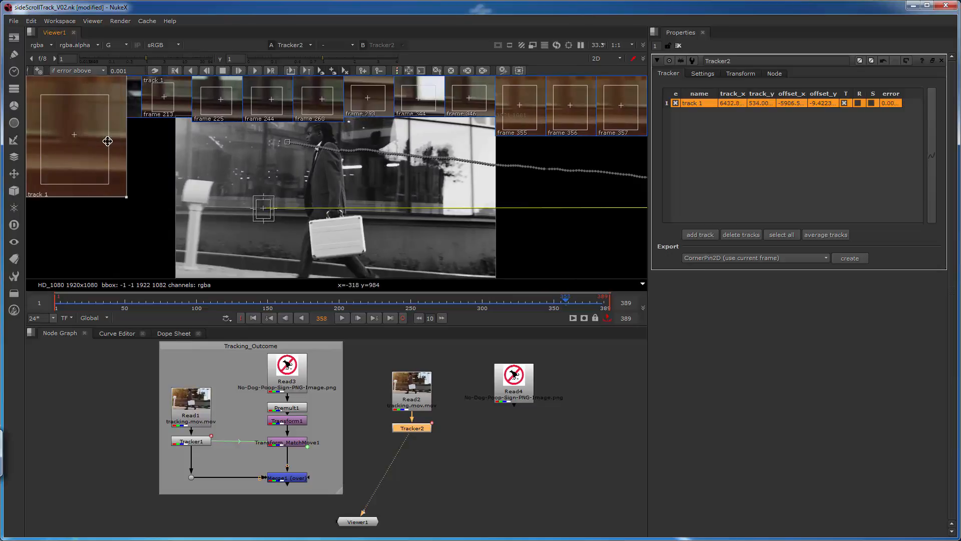
pyautogui.moveTo(89, 154); pyautogui.dragTo(90, 153)
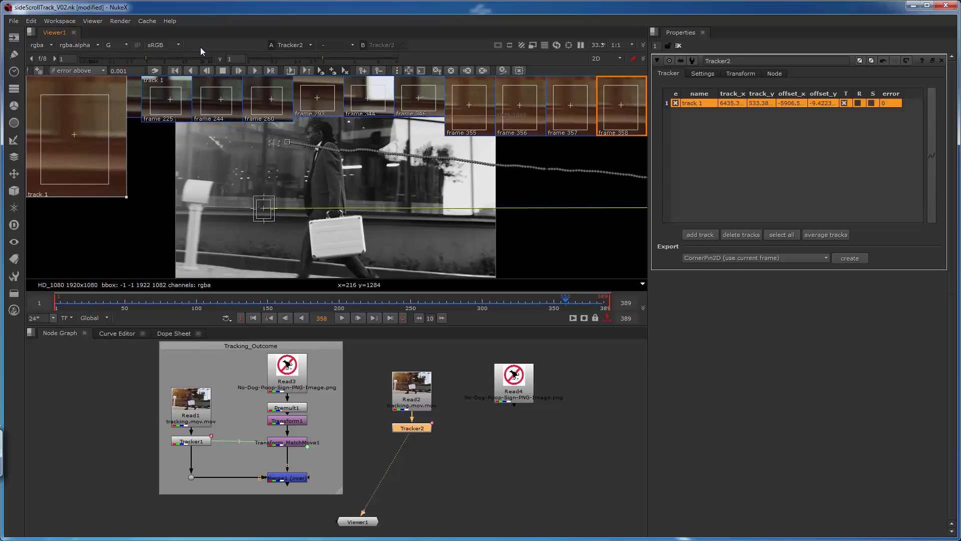
pyautogui.click(238, 71)
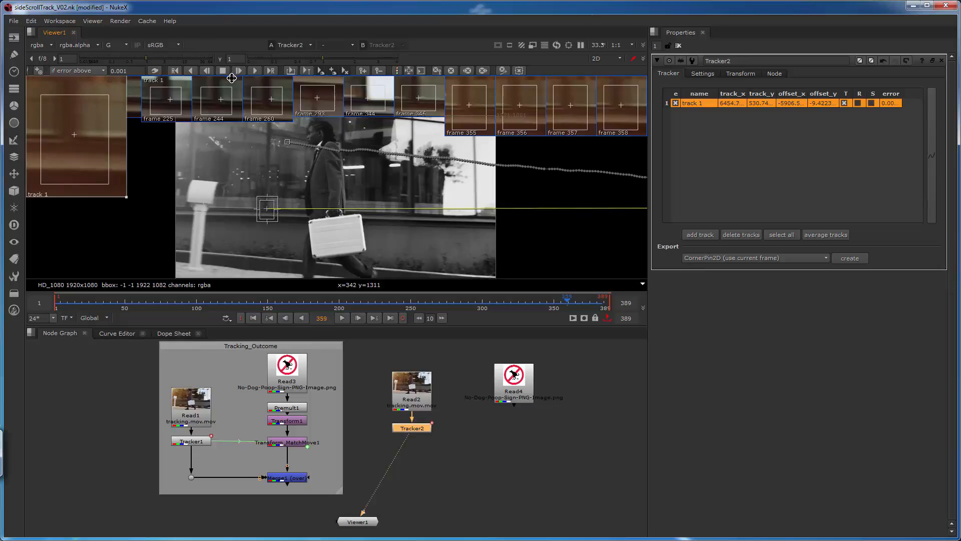
pyautogui.moveTo(83, 168); pyautogui.dragTo(82, 167)
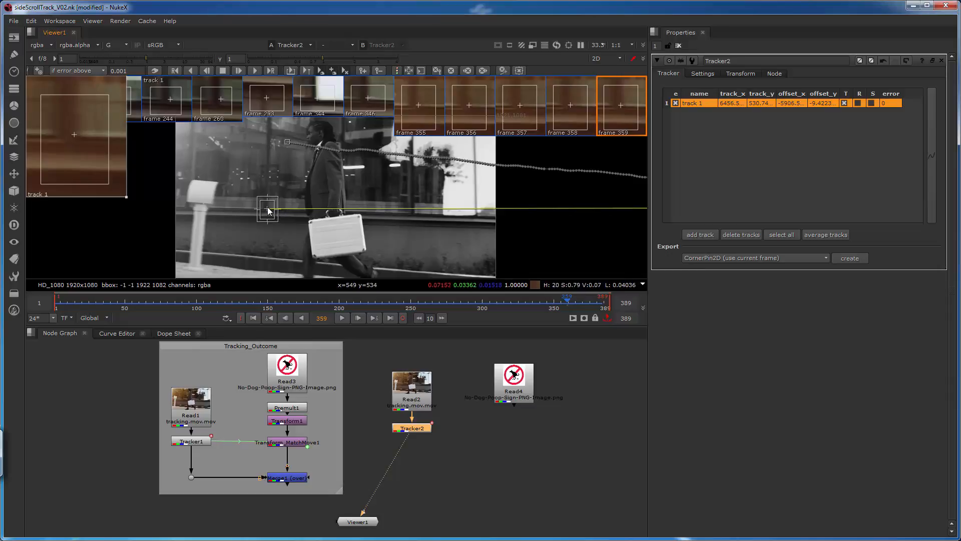
# At frame 359, offset track 1 to the post's base beside the bright window, about -5020.5, -36.7, fine-tune its position and track it forward
pyautogui.keyDown('ctrl'); pyautogui.moveTo(269, 211); pyautogui.dragTo(416, 214); pyautogui.keyUp('ctrl')
pyautogui.moveTo(95, 142); pyautogui.dragTo(98, 145)
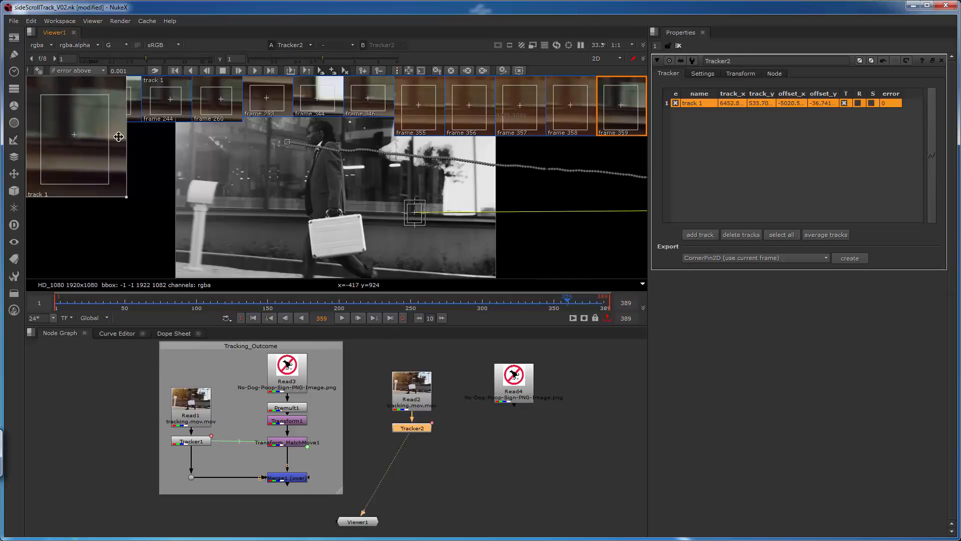
pyautogui.click(256, 70)
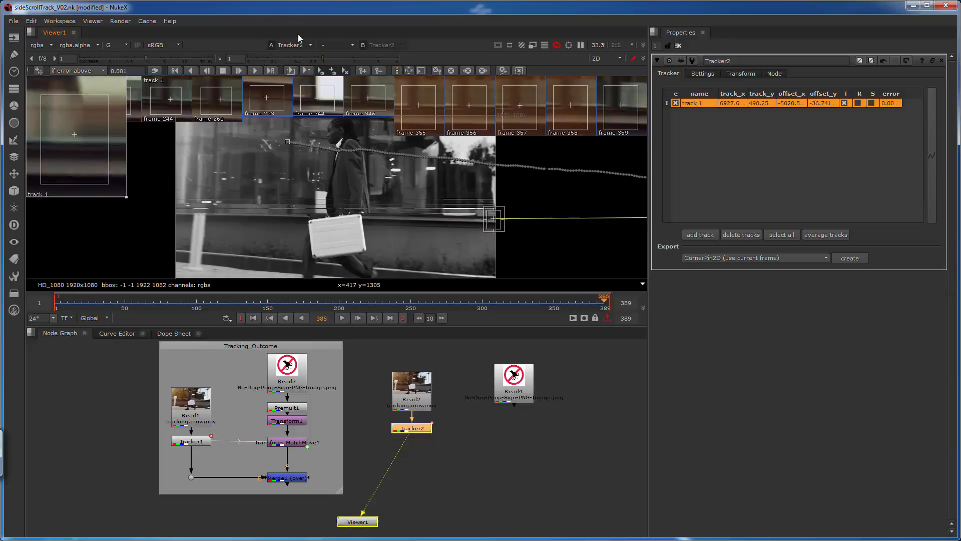
# Step back to frame 362 and retrack the post's base one frame at a time to frame 366
pyautogui.click(286, 317)
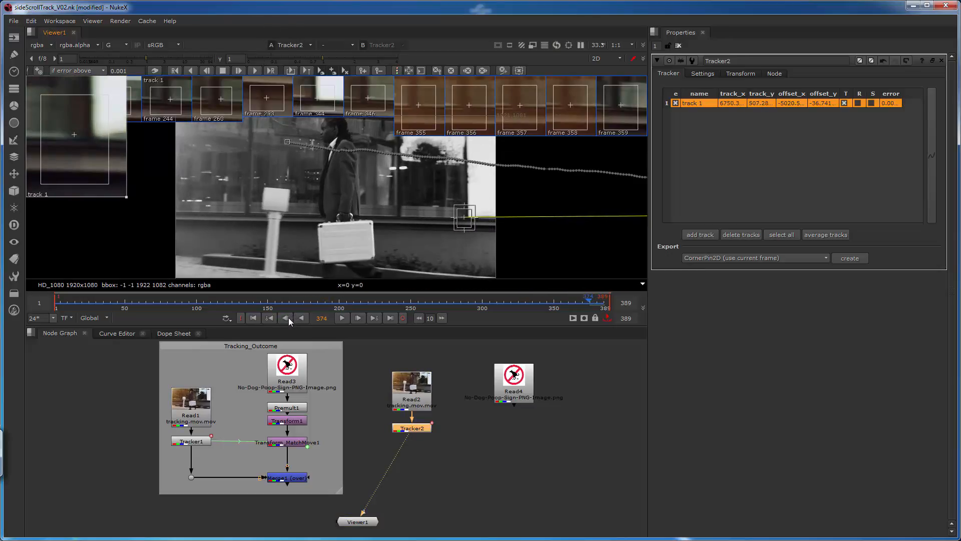
pyautogui.click(285, 318)
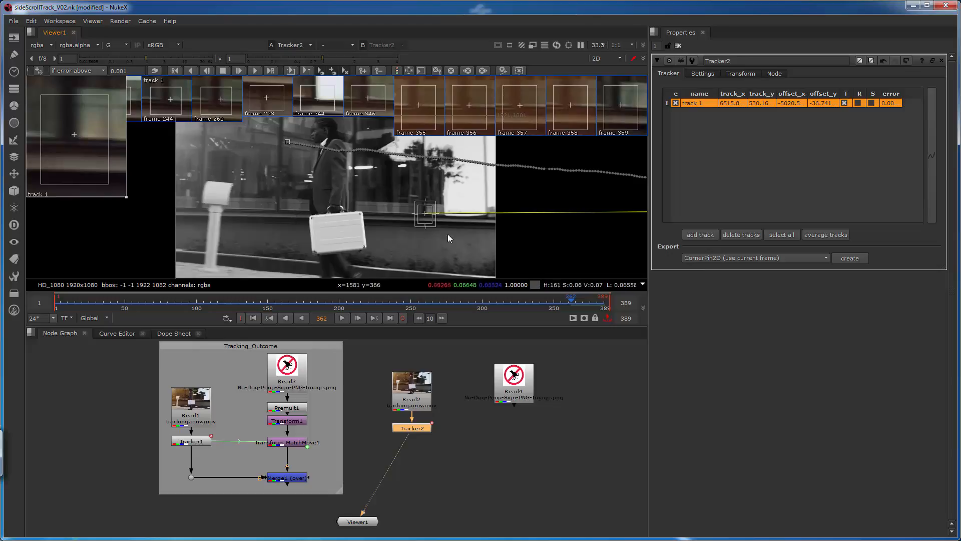
pyautogui.click(240, 71)
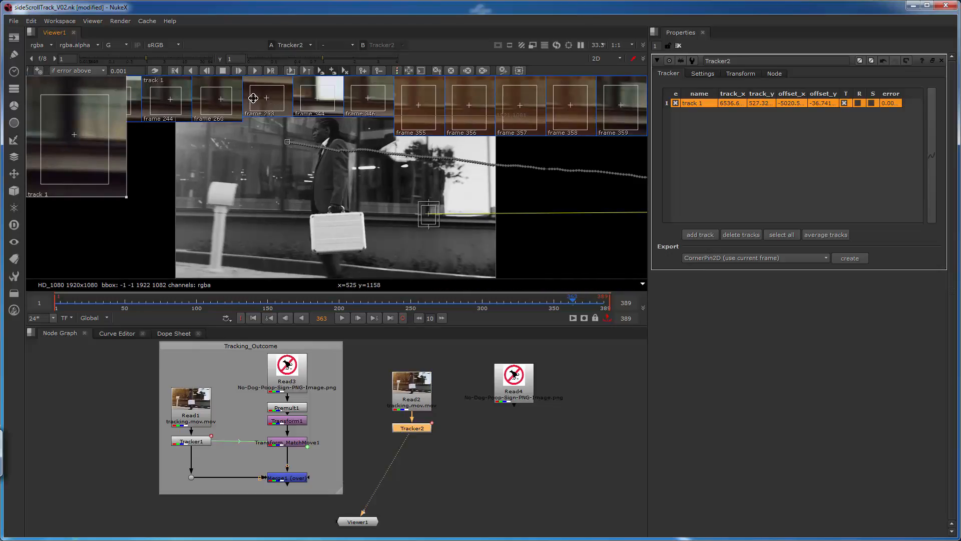
pyautogui.click(240, 70)
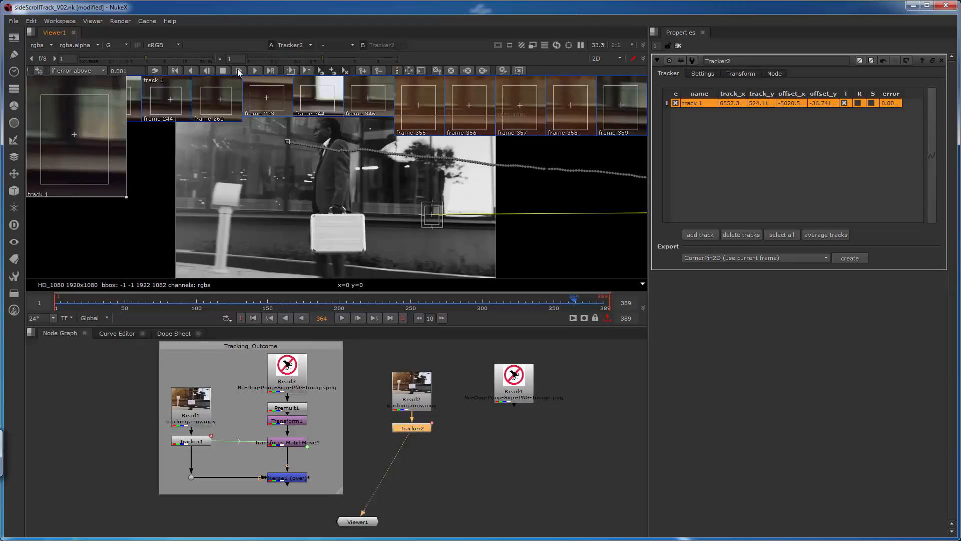
pyautogui.click(239, 70)
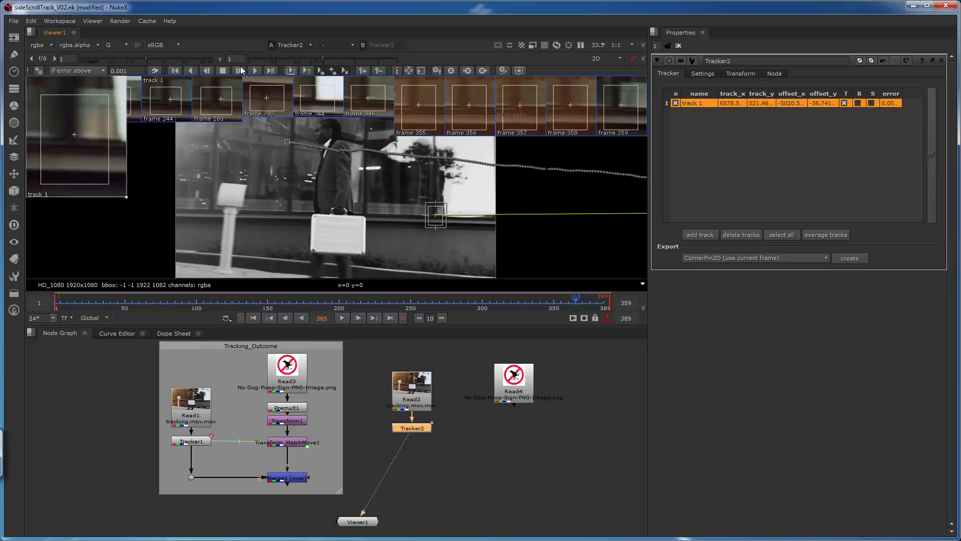
pyautogui.click(239, 69)
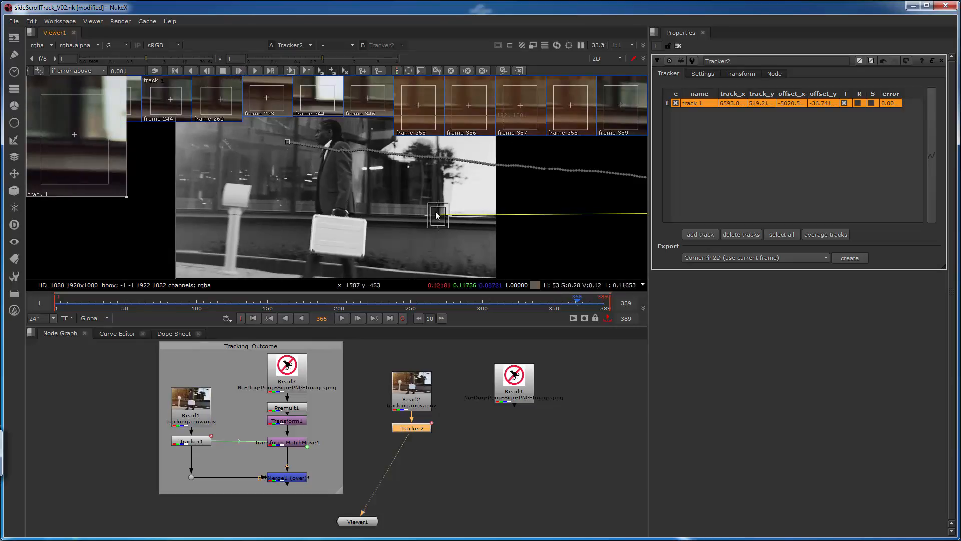
# At frame 366, offset track 1 to the post's base beside the briefcase, about -5433.8, -27.2, fine-tune its position and shorten the pattern box
pyautogui.keyDown('ctrl'); pyautogui.moveTo(437, 216); pyautogui.dragTo(369, 218); pyautogui.keyUp('ctrl')
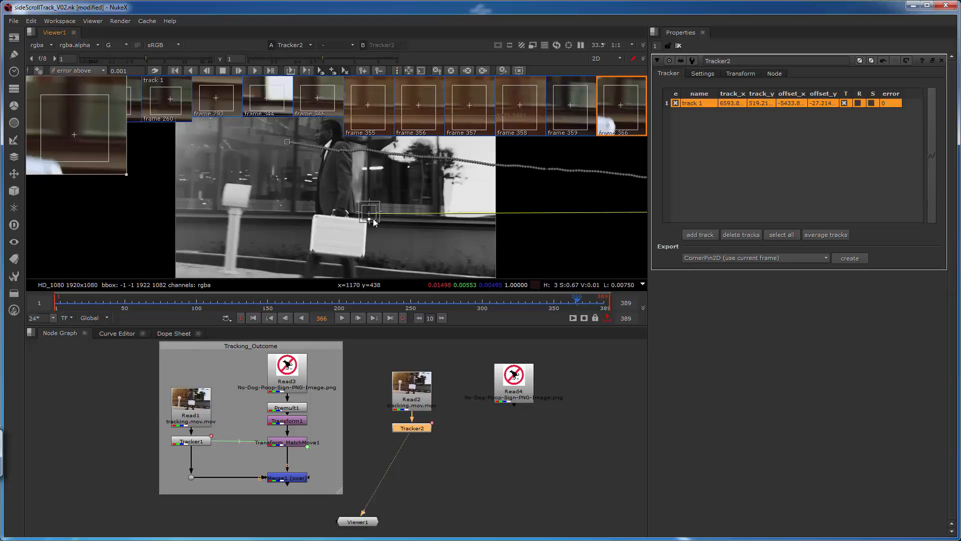
pyautogui.moveTo(95, 136); pyautogui.dragTo(92, 133)
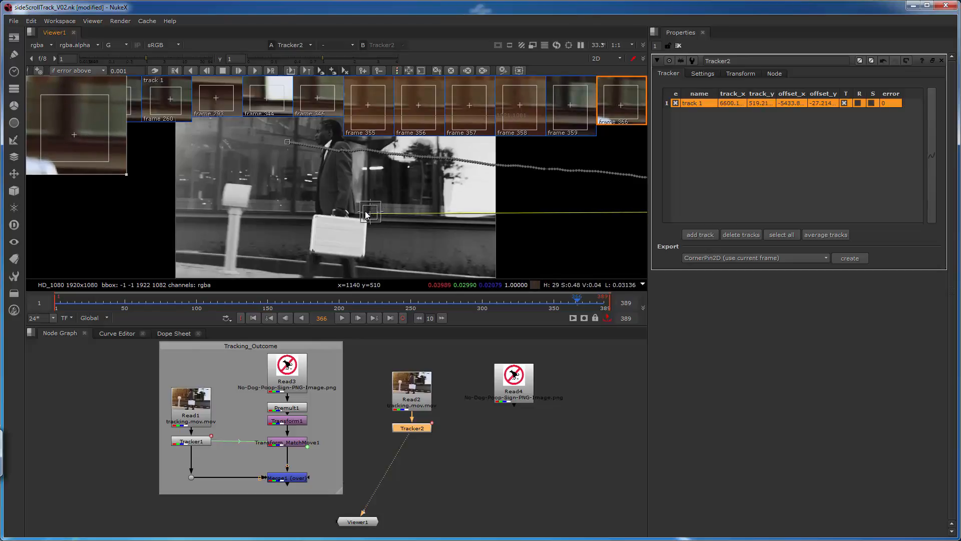
pyautogui.moveTo(363, 211); pyautogui.dragTo(371, 217)
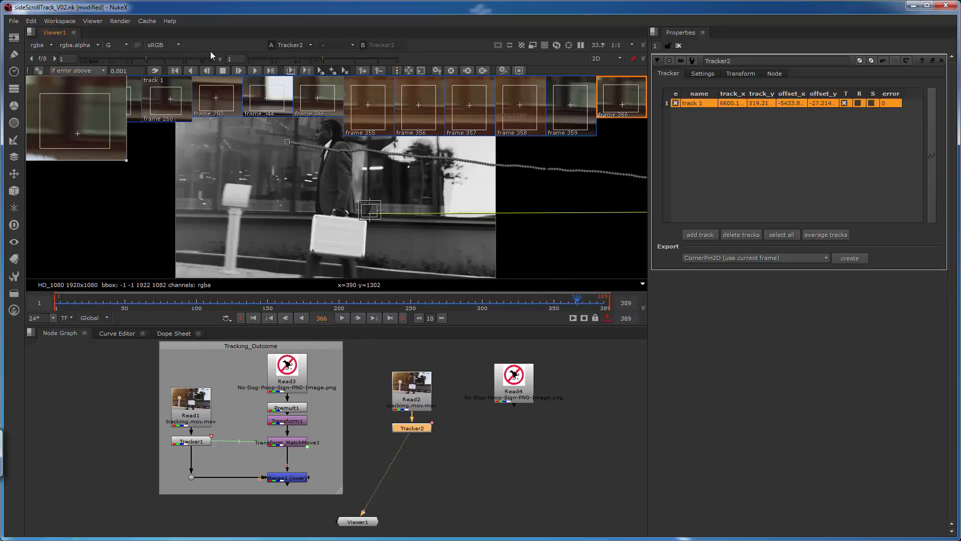
# Track the post's base frame by frame to frame 371, and run the track forward to the last frame, 389
pyautogui.click(238, 71)
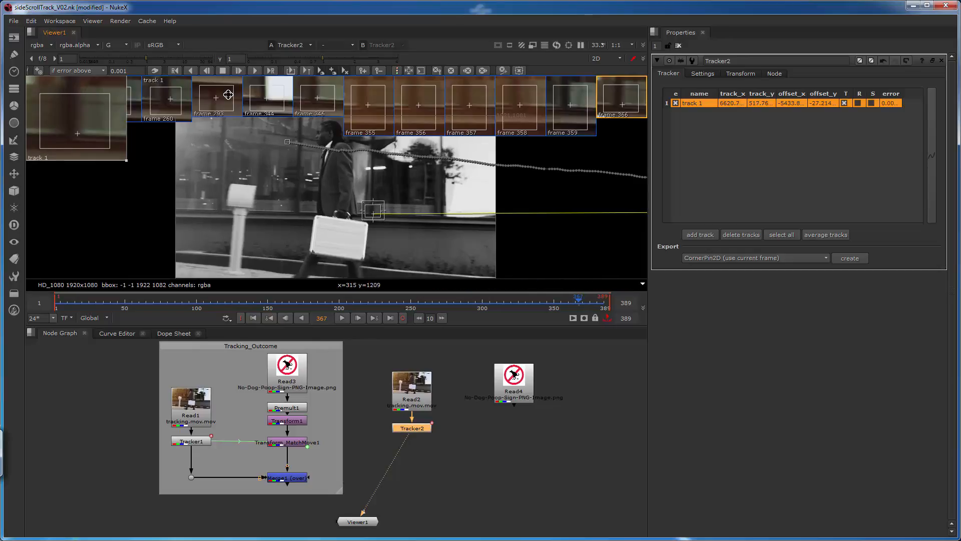
pyautogui.click(241, 71)
pyautogui.click(239, 70)
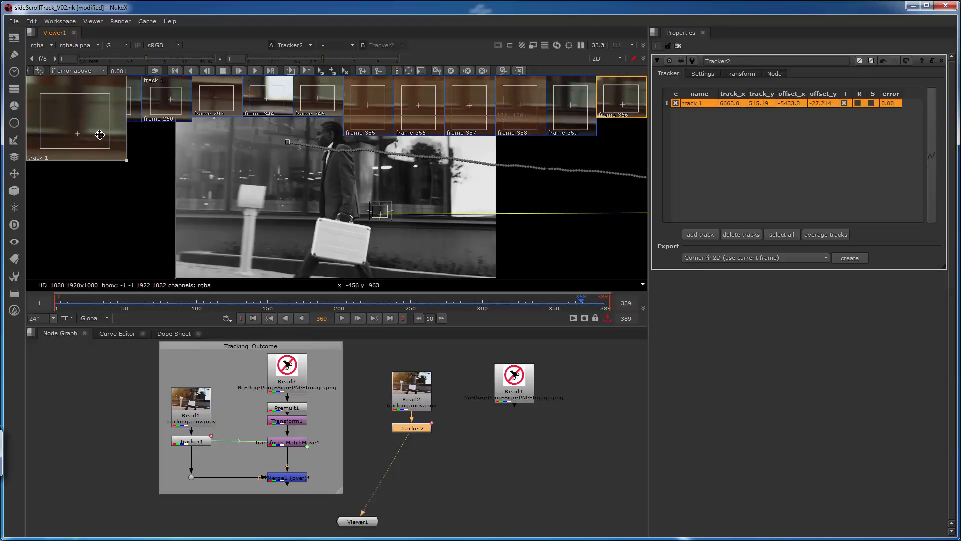
pyautogui.click(239, 71)
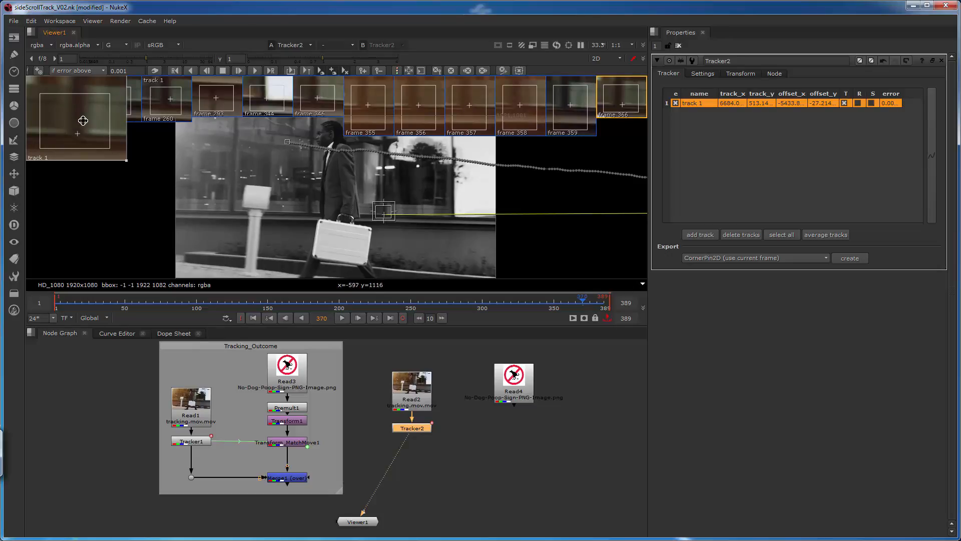
pyautogui.click(240, 72)
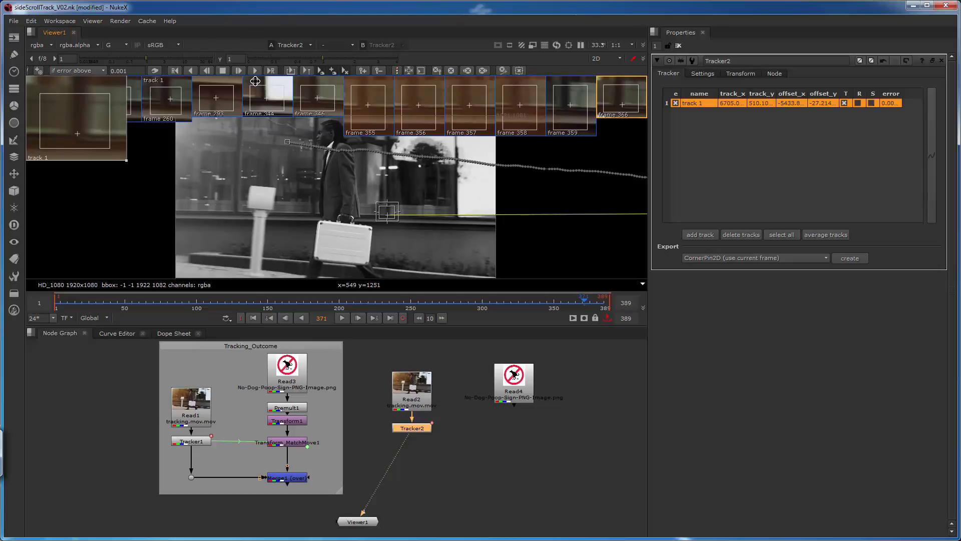
pyautogui.click(255, 71)
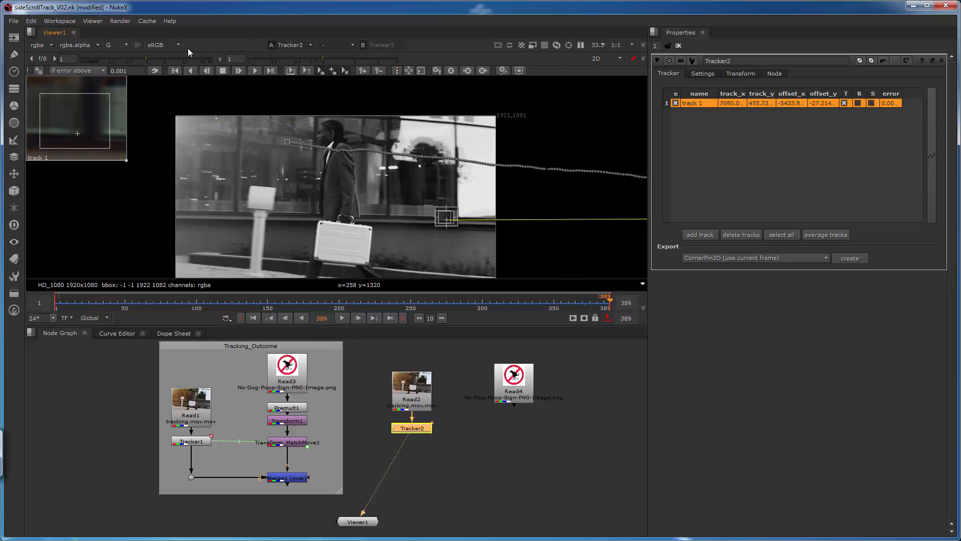
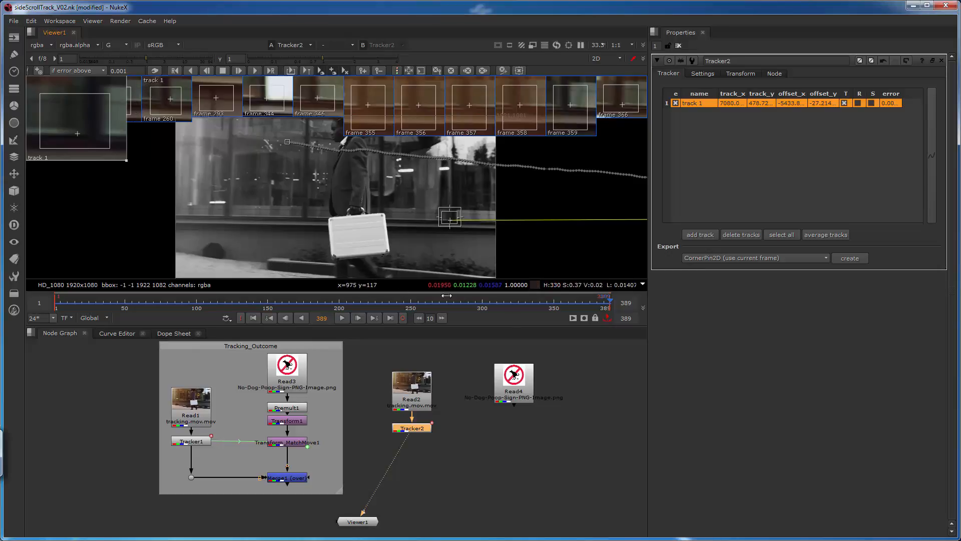
# At frame 370, offset track 1 to the low wall's edge behind the signpost, about -6616.0, -261.1, make the pattern box taller and track to frame 389
pyautogui.moveTo(604, 298); pyautogui.dragTo(584, 299)
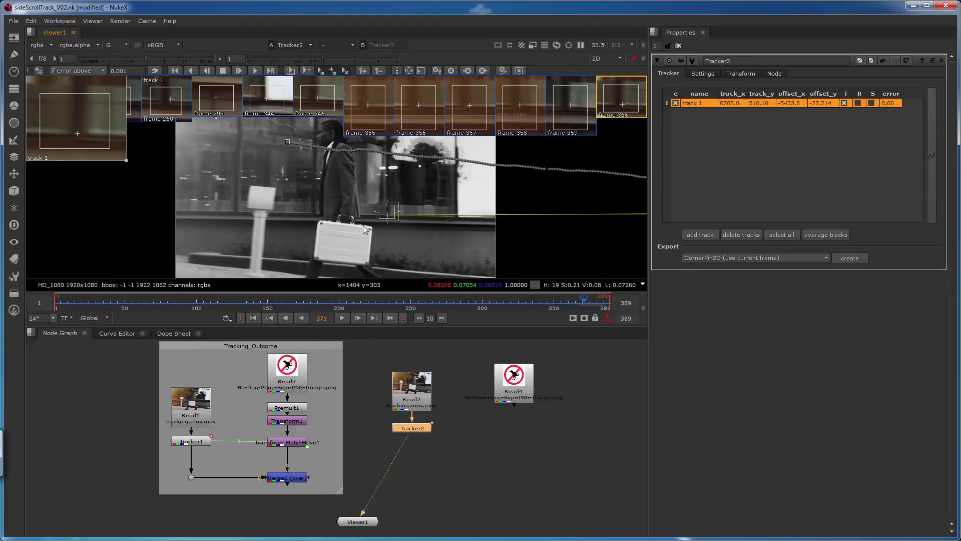
pyautogui.click(284, 319)
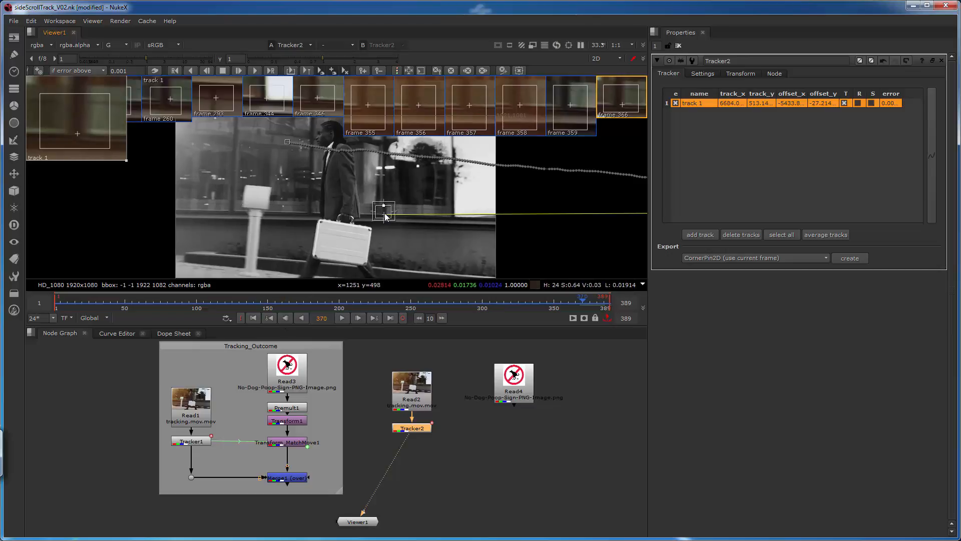
pyautogui.keyDown('ctrl'); pyautogui.moveTo(384, 214); pyautogui.dragTo(188, 252); pyautogui.keyUp('ctrl')
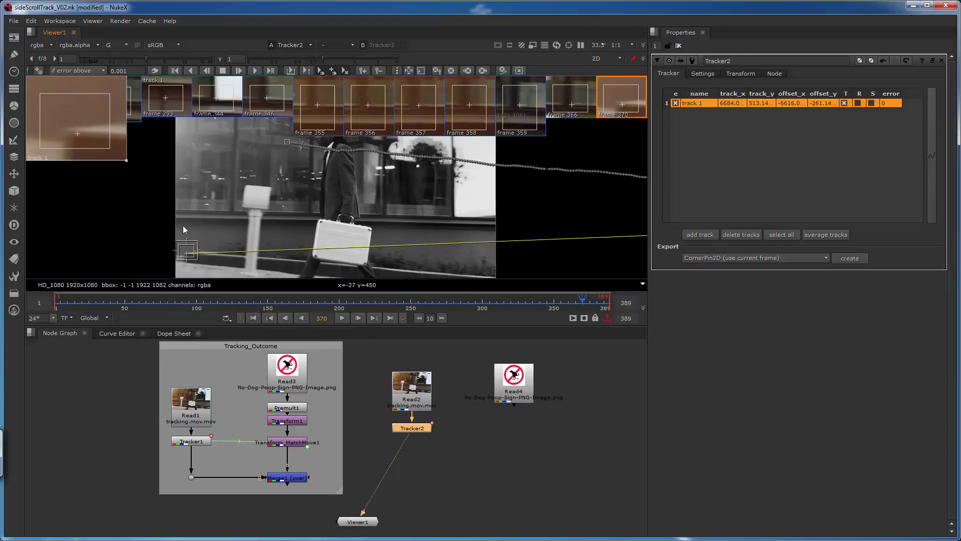
pyautogui.moveTo(94, 126); pyautogui.dragTo(108, 132)
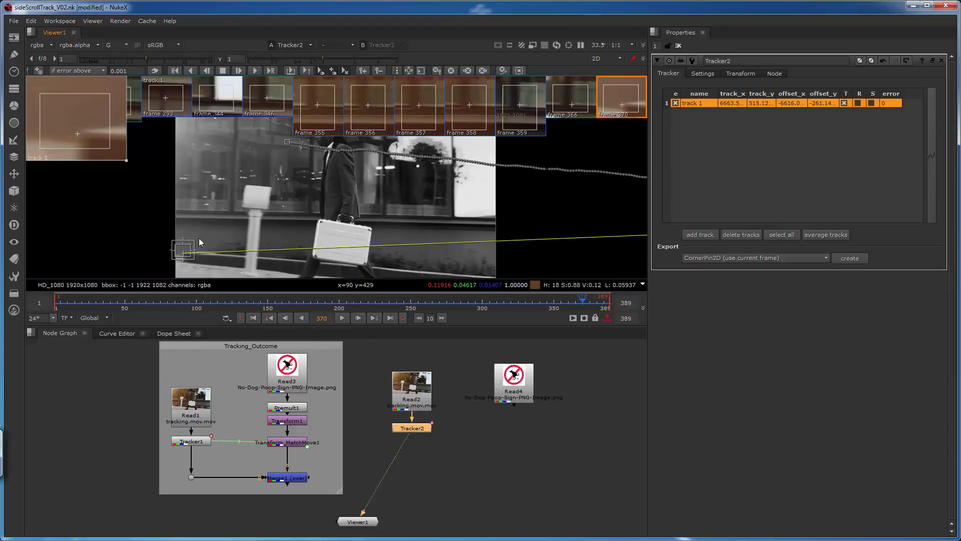
pyautogui.moveTo(191, 257)
pyautogui.mouseDown()
pyautogui.moveTo(196, 267)
pyautogui.moveTo(181, 256)
pyautogui.moveTo(189, 245)
pyautogui.moveTo(191, 268)
pyautogui.mouseUp()
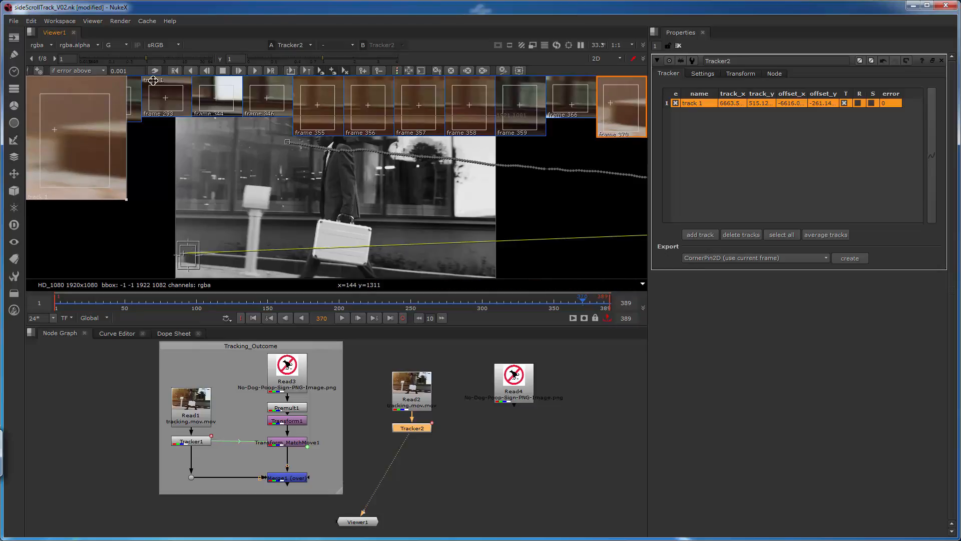
pyautogui.click(254, 71)
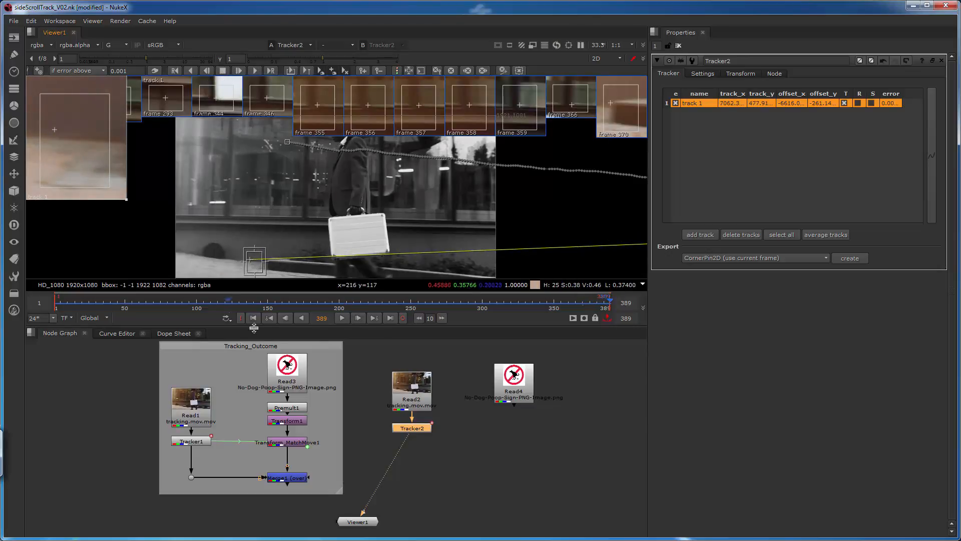
# Back at frame 370, offset track 1 to about -6603.5, -315.1 near the pavement edge, shorten the pattern box and track to frame 372
pyautogui.click(285, 317)
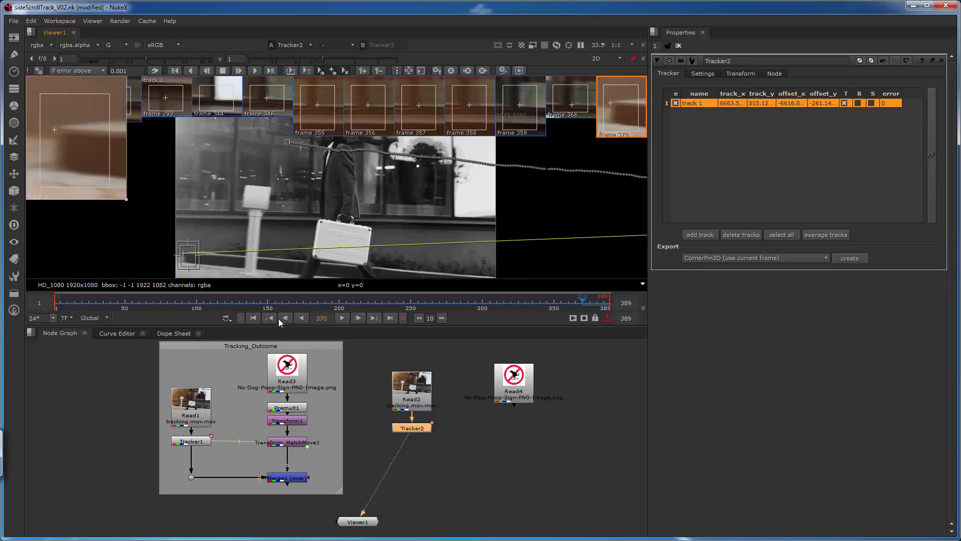
pyautogui.click(358, 318)
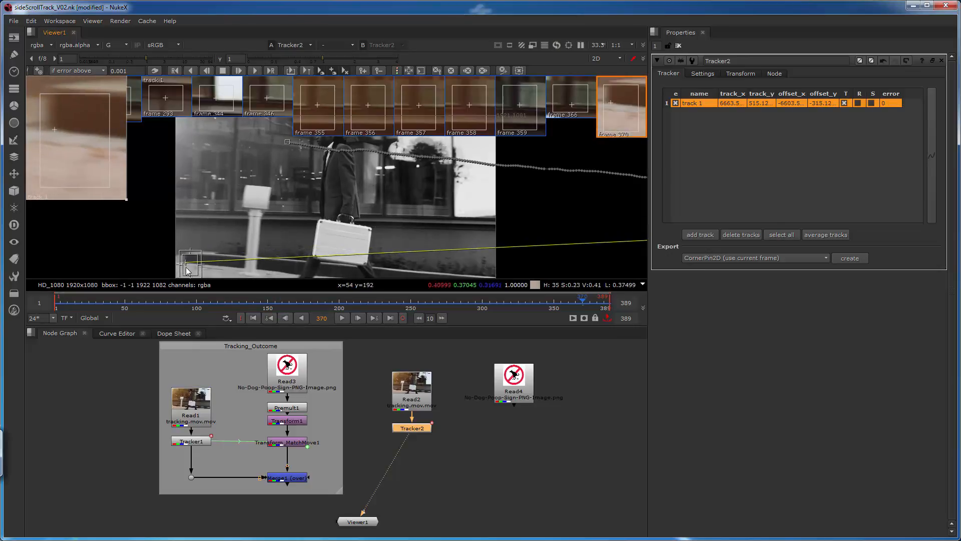
pyautogui.moveTo(190, 274); pyautogui.dragTo(191, 266)
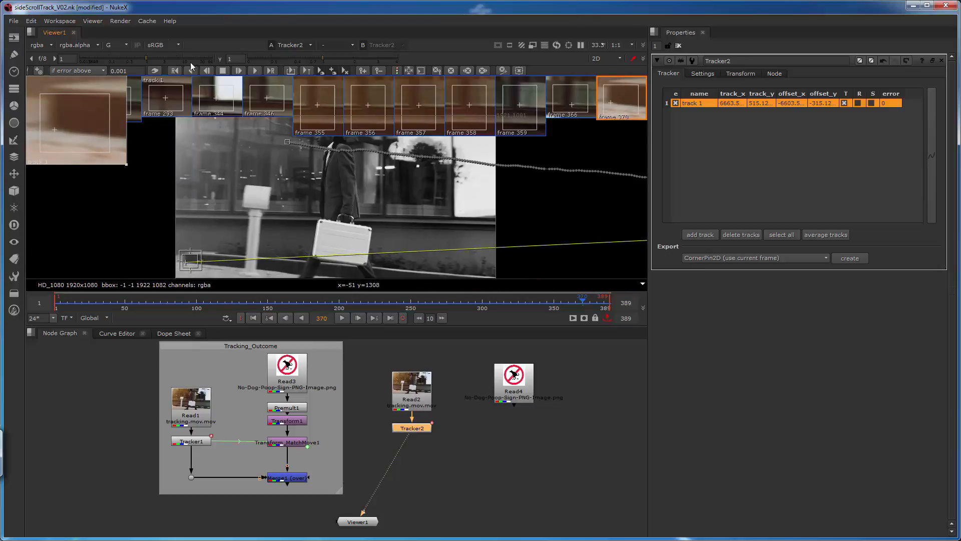
pyautogui.click(238, 70)
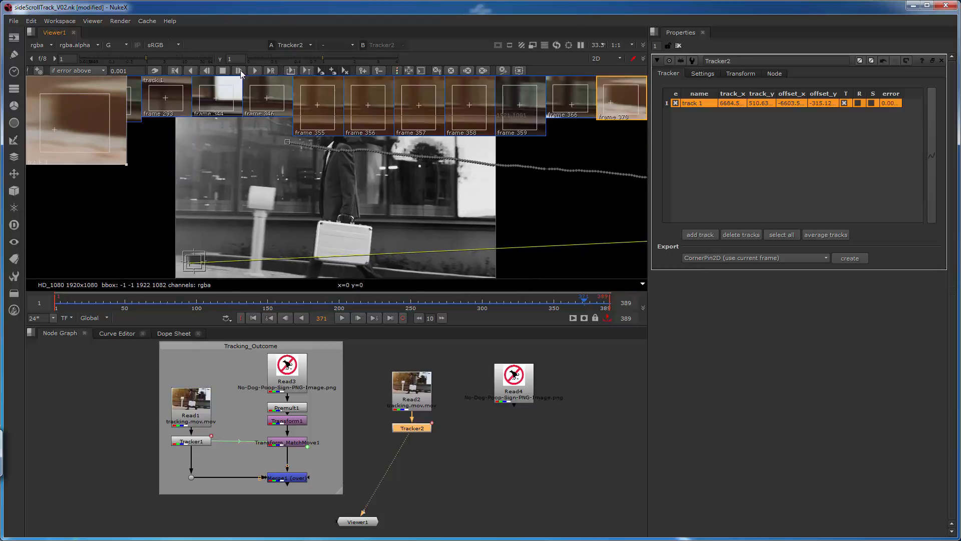
pyautogui.click(240, 71)
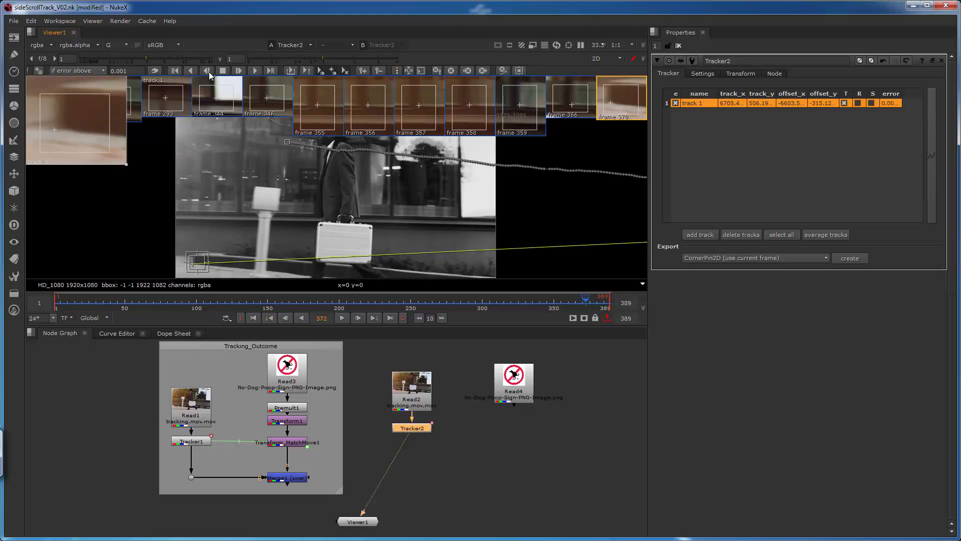
# Return to frame 370 and switch the viewer display from the green channel to RGB
pyautogui.click(282, 318)
pyautogui.click(282, 318)
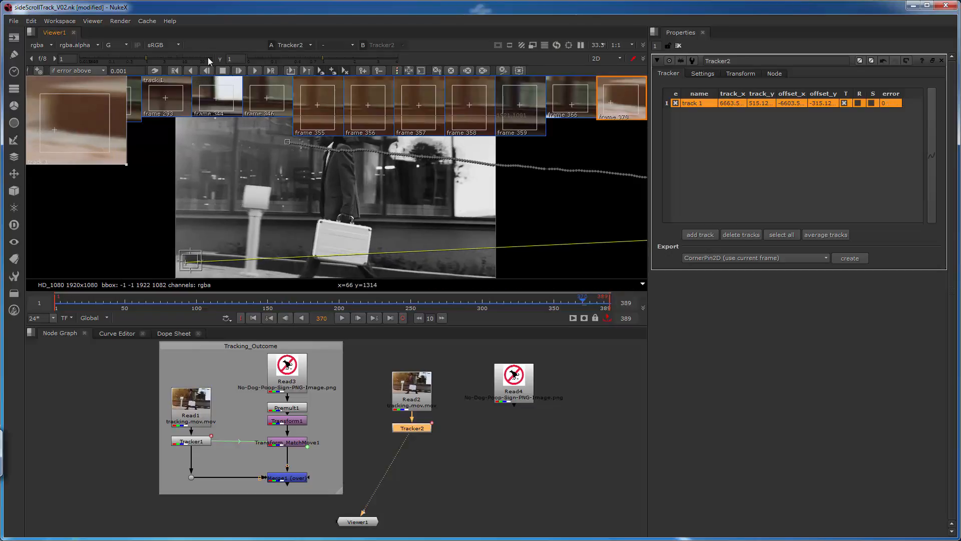
pyautogui.click(117, 45)
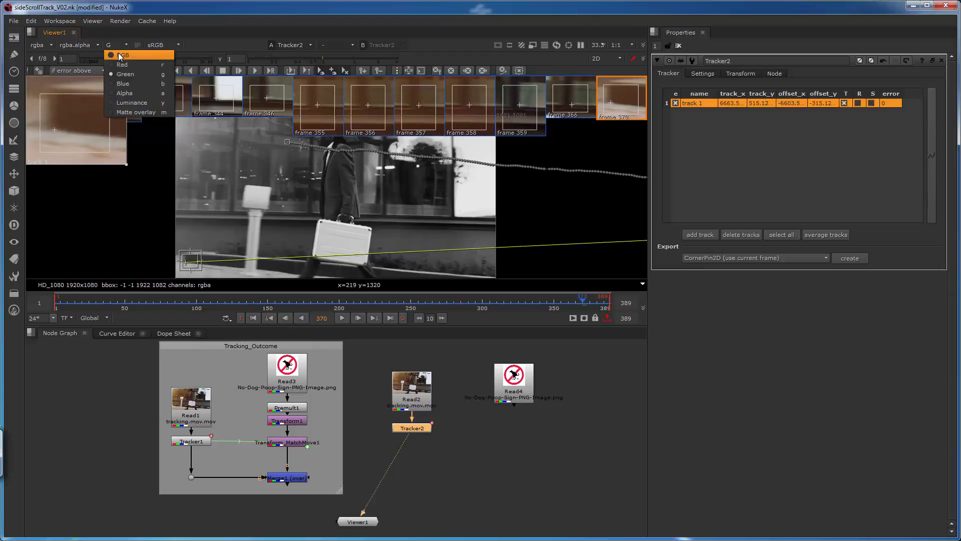
pyautogui.click(120, 54)
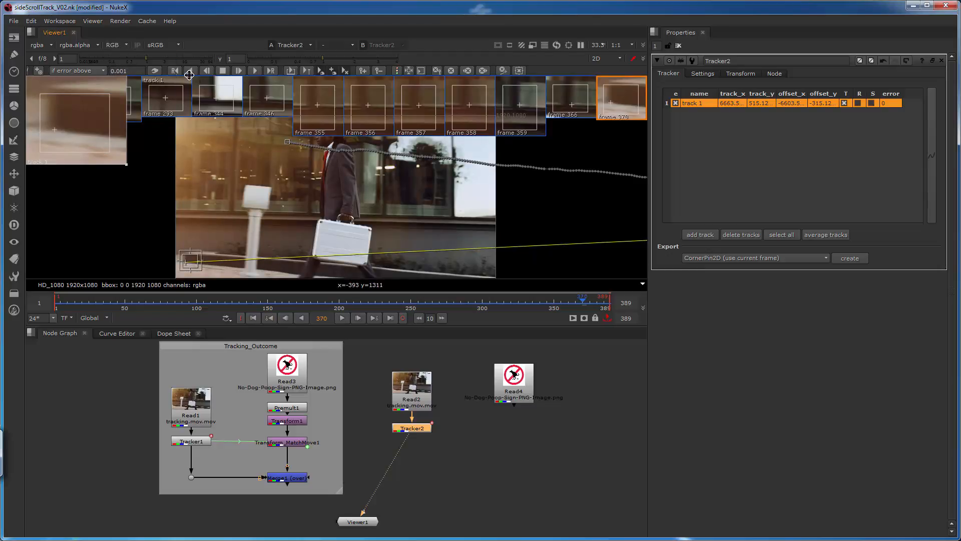
# Make track 1's pattern box taller at frame 370 to cover the pavement edge's dark corner, and track forward to frame 372
pyautogui.moveTo(191, 255); pyautogui.dragTo(192, 250)
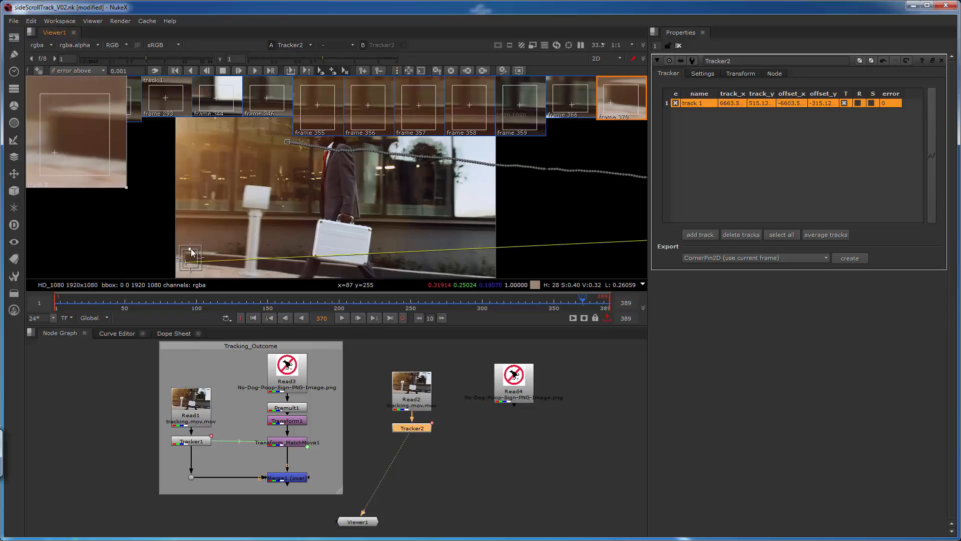
pyautogui.click(242, 71)
pyautogui.click(242, 70)
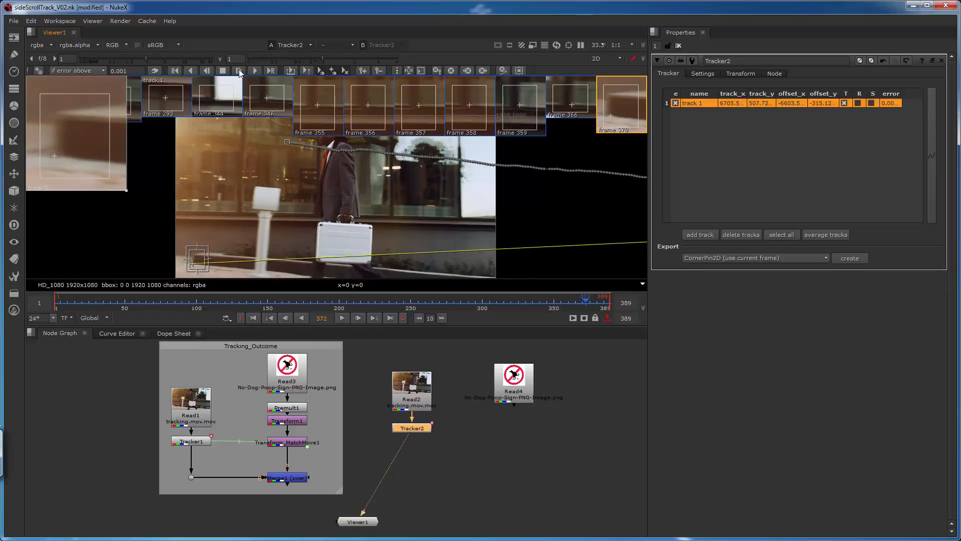
# Return to frame 370, offset track 1 to about -6442.1, -258.1 on the low wall's edge beside the signpost, and track to frame 372
pyautogui.click(206, 70)
pyautogui.click(207, 70)
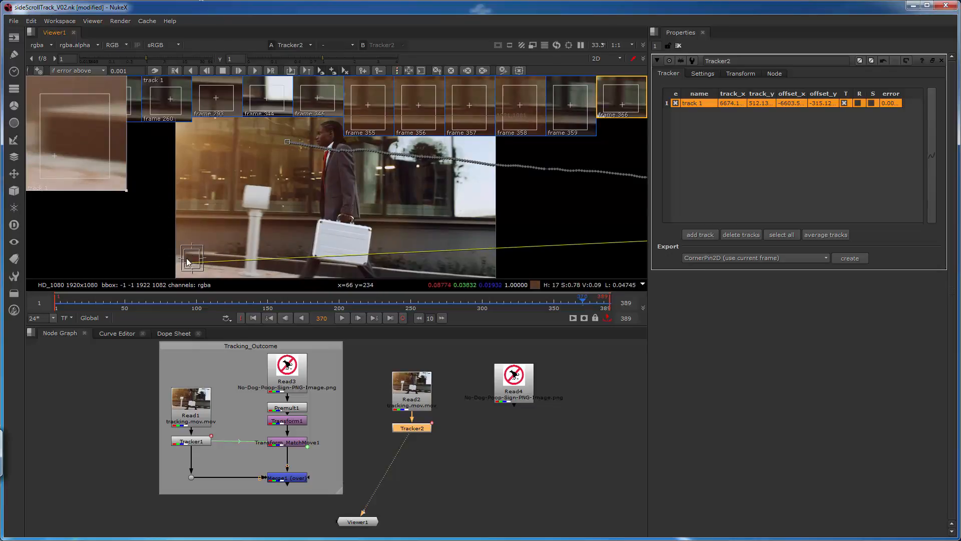
pyautogui.keyDown('ctrl'); pyautogui.moveTo(190, 262); pyautogui.dragTo(219, 245); pyautogui.keyUp('ctrl')
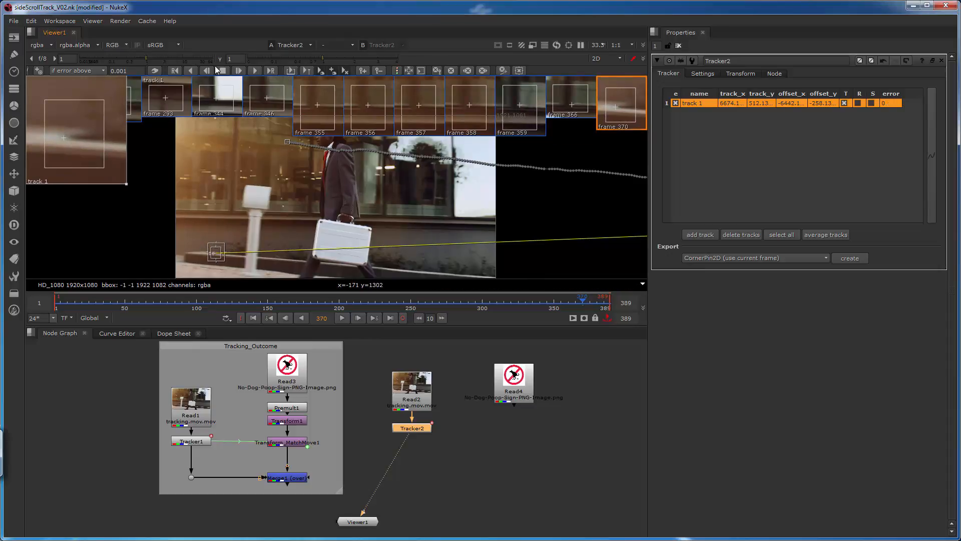
pyautogui.click(238, 71)
pyautogui.click(238, 71)
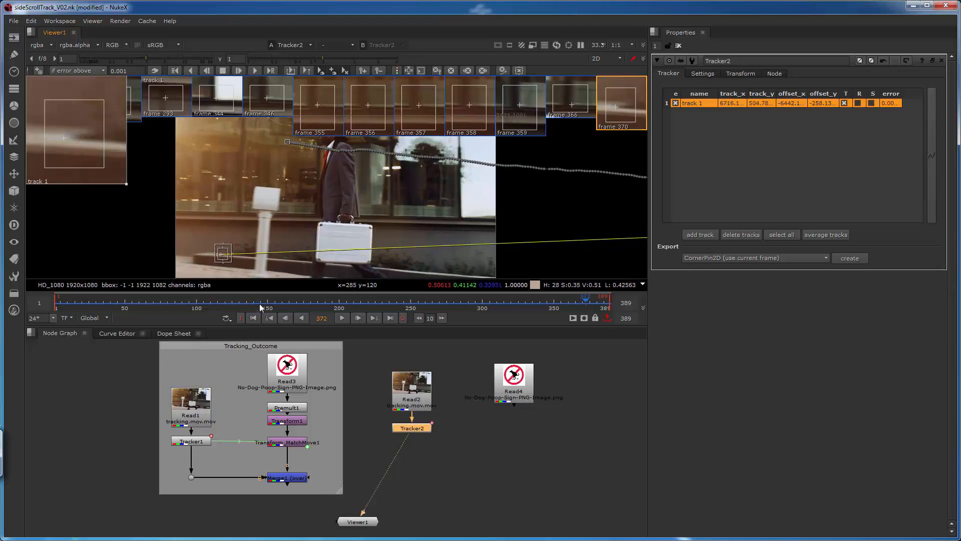
# Return to frame 370 and compare the footage's red, green and blue channels, leaving the blue channel displayed
pyautogui.click(285, 318)
pyautogui.click(286, 319)
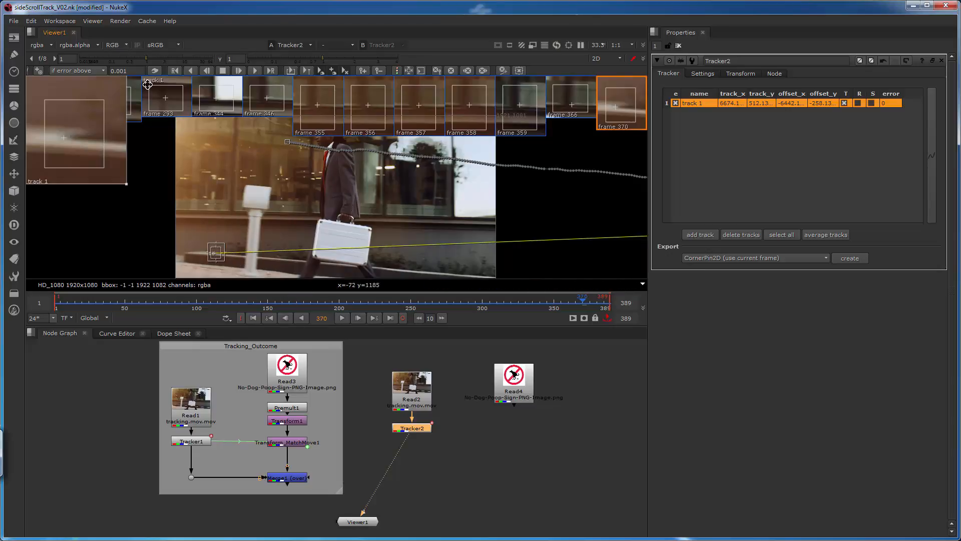
pyautogui.press('r')
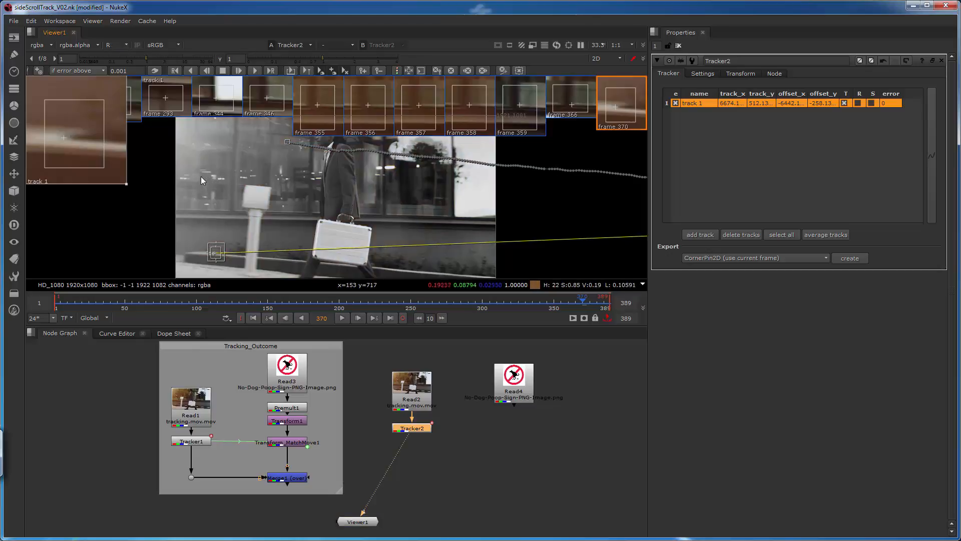
pyautogui.press('g')
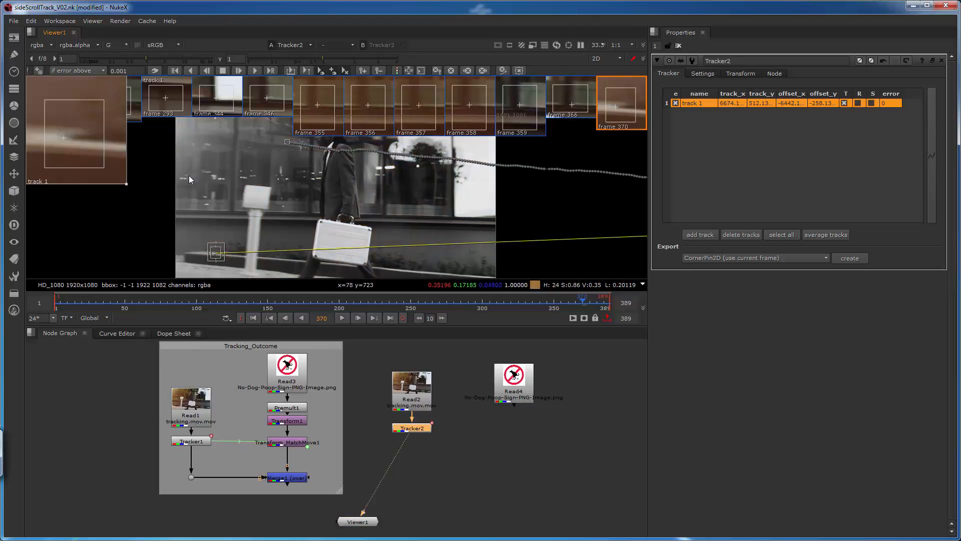
pyautogui.press('b')
pyautogui.press('g')
pyautogui.press('b')
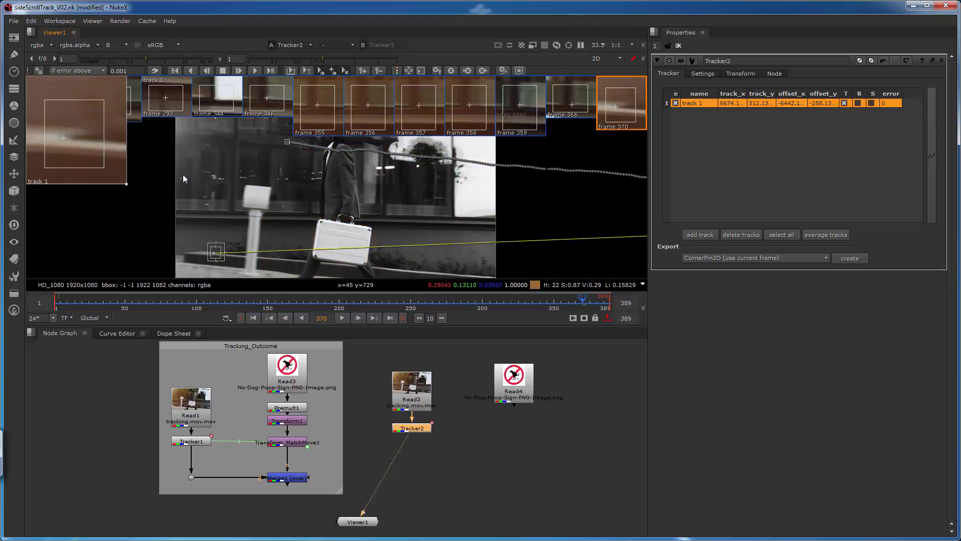
pyautogui.press('g')
pyautogui.press('b')
pyautogui.press('g')
pyautogui.press('r')
pyautogui.press('g')
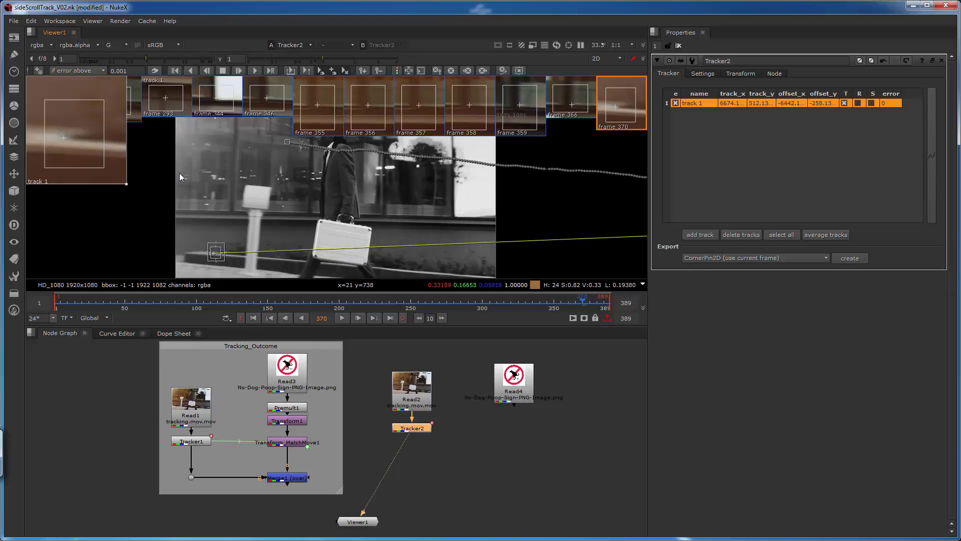
pyautogui.press('b')
pyautogui.press('g')
pyautogui.press('b')
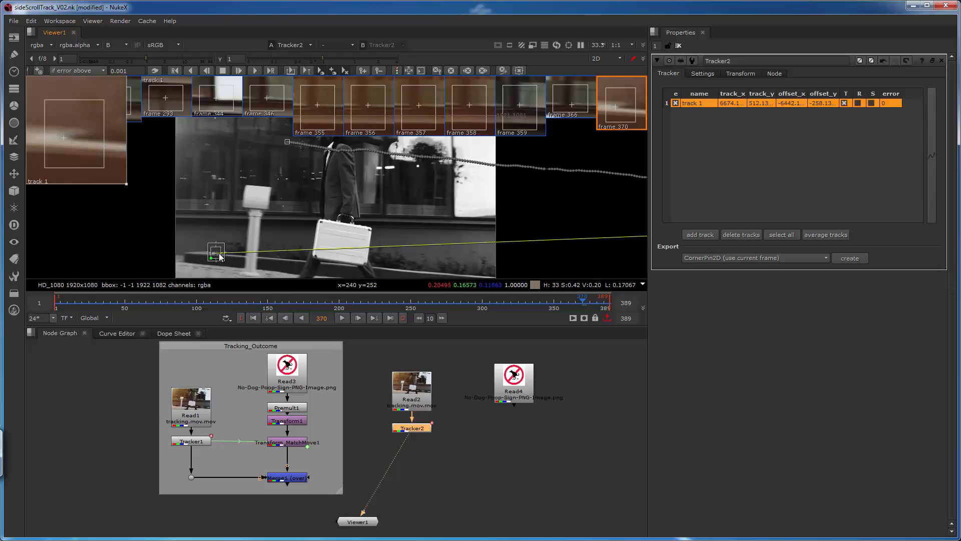
# Offset track 1 to the bright window's frame crossing, about -5000.1, 527.9, centre it, flatten the pattern box and track to frame 383
pyautogui.moveTo(215, 255)
pyautogui.mouseDown()
pyautogui.moveTo(205, 254)
pyautogui.moveTo(386, 217)
pyautogui.moveTo(392, 186)
pyautogui.moveTo(393, 196)
pyautogui.mouseUp()
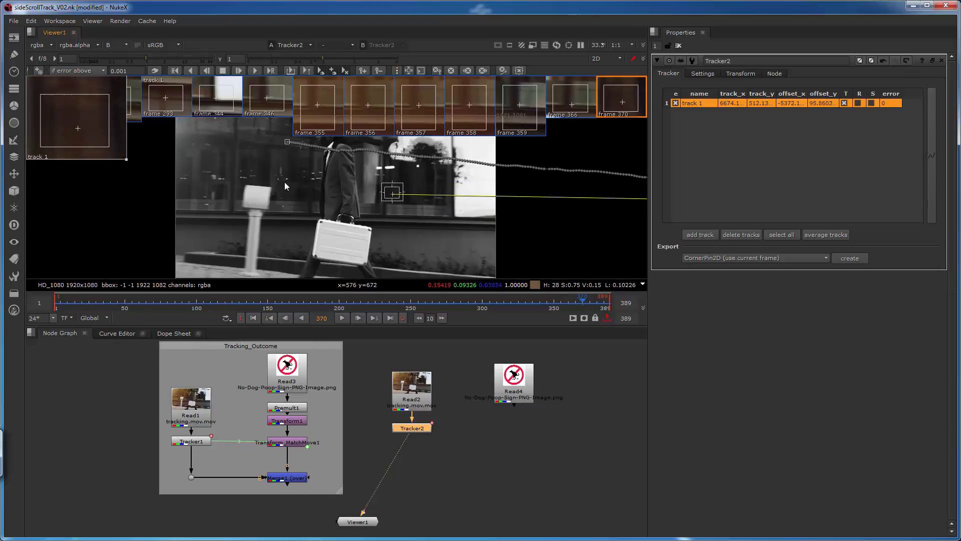
pyautogui.moveTo(284, 186)
pyautogui.mouseDown(button='middle')
pyautogui.moveTo(253, 233)
pyautogui.moveTo(254, 213)
pyautogui.mouseUp(button='middle')
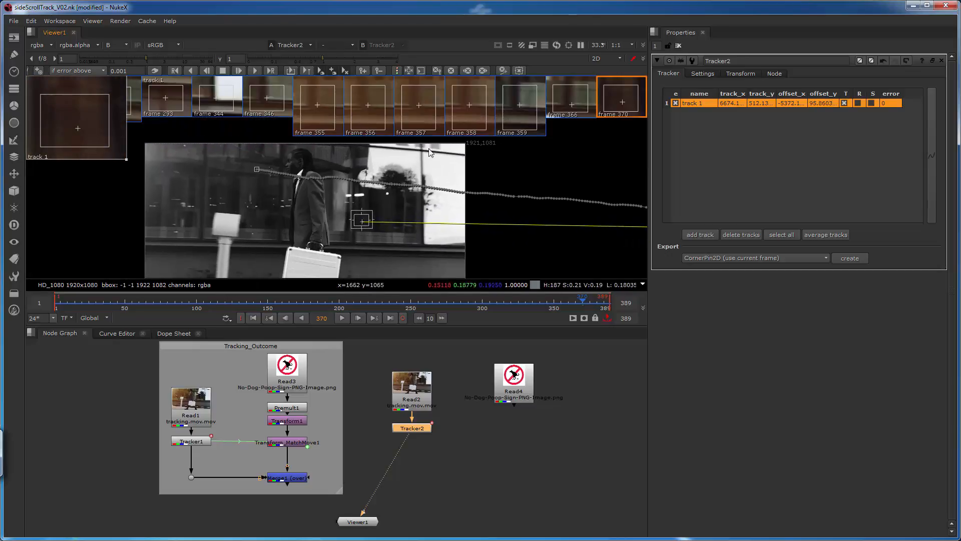
pyautogui.moveTo(366, 210); pyautogui.dragTo(423, 148)
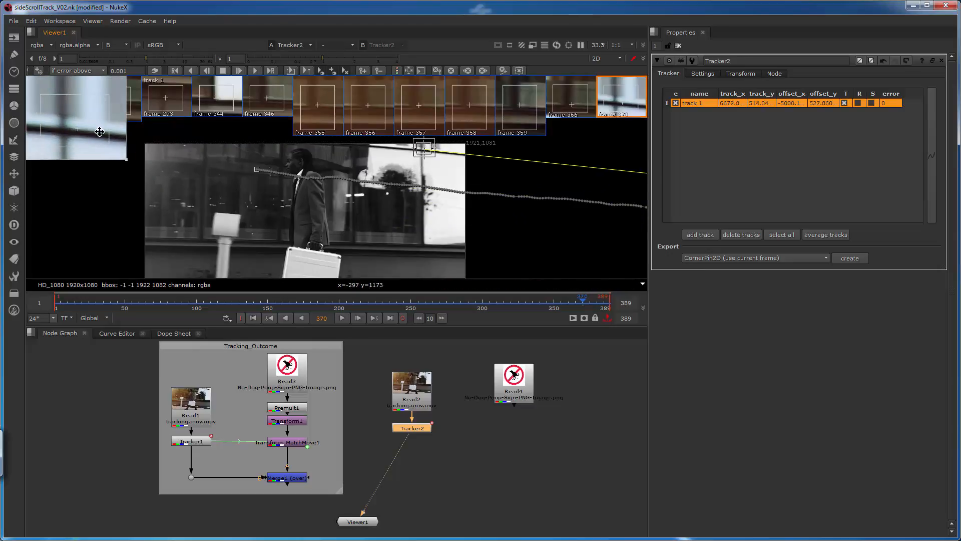
pyautogui.moveTo(99, 124)
pyautogui.mouseDown()
pyautogui.moveTo(107, 125)
pyautogui.moveTo(101, 130)
pyautogui.mouseUp()
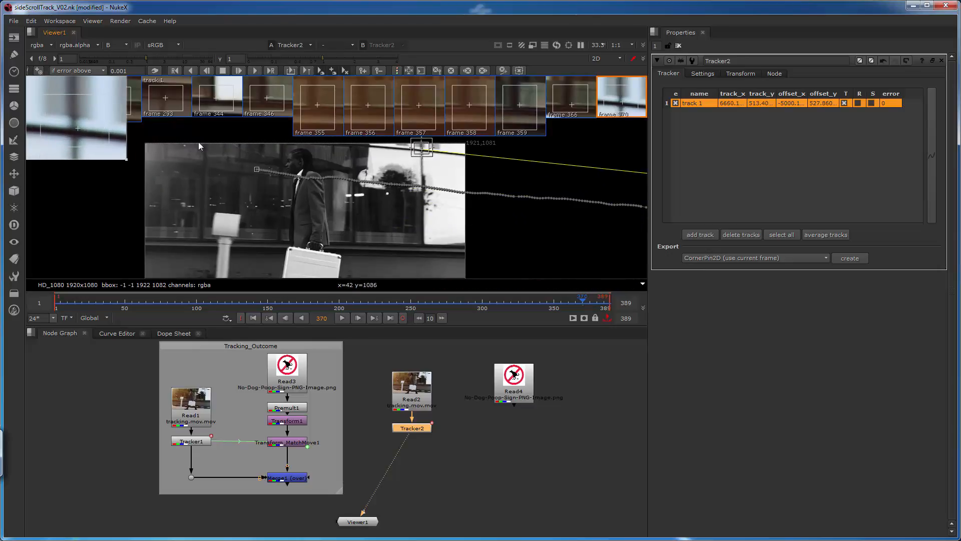
pyautogui.moveTo(422, 141); pyautogui.dragTo(423, 144)
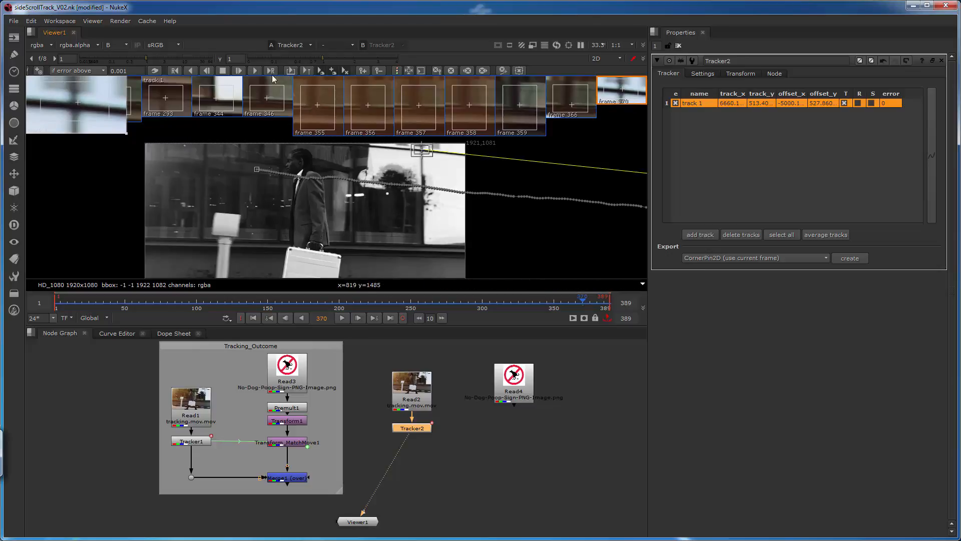
pyautogui.click(240, 72)
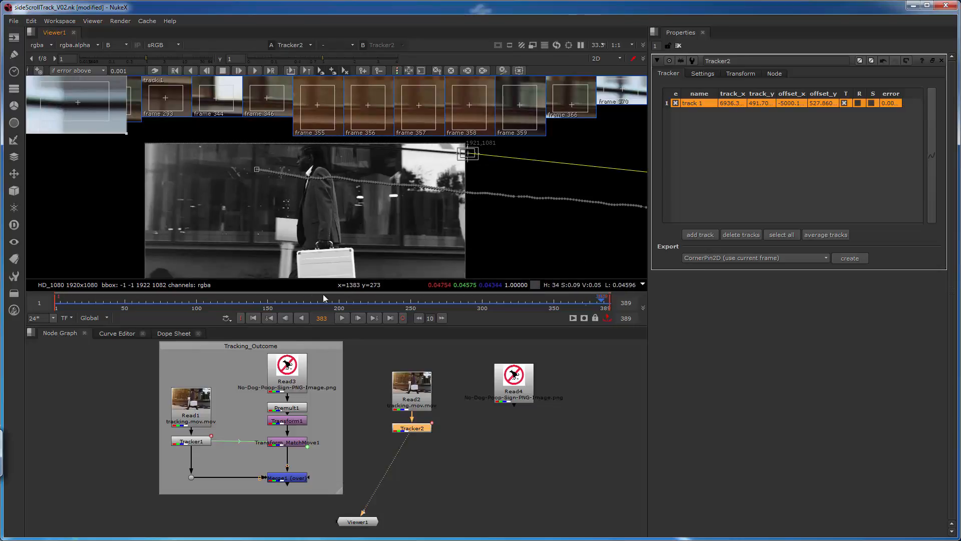
# Go back to frame 382 and offset track 1 to the window frame's junction at the dark wall, about -5386.5, 546.0
pyautogui.click(286, 318)
pyautogui.click(285, 319)
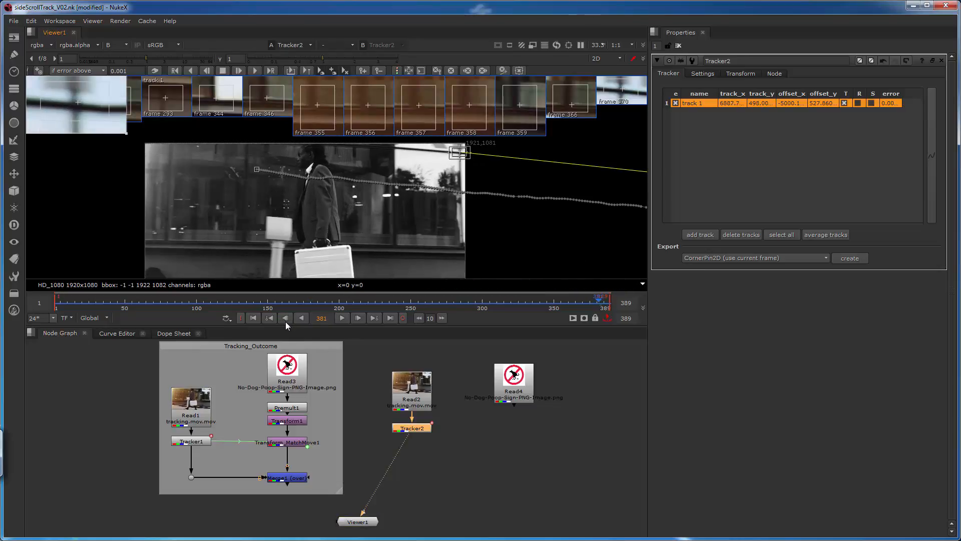
pyautogui.click(358, 319)
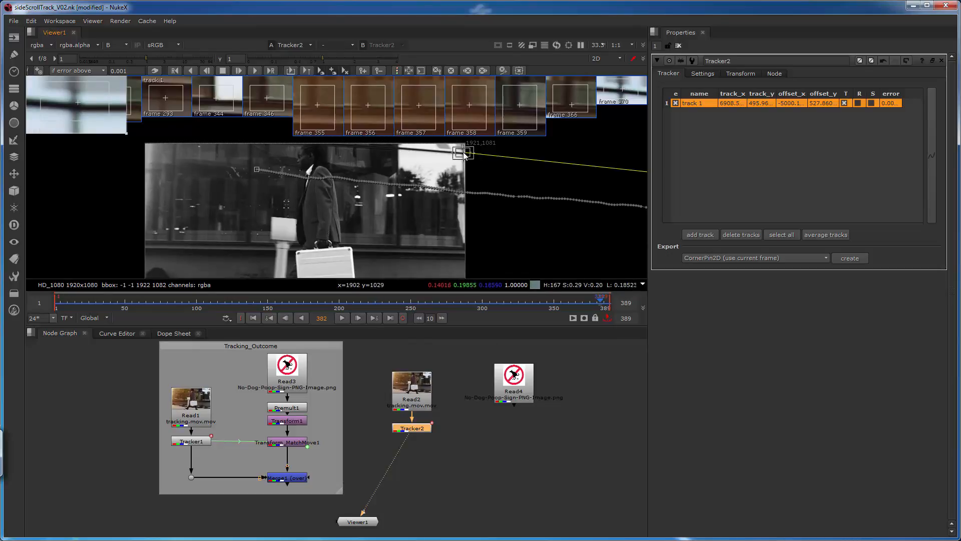
pyautogui.keyDown('ctrl'); pyautogui.moveTo(462, 153); pyautogui.dragTo(400, 150); pyautogui.keyUp('ctrl')
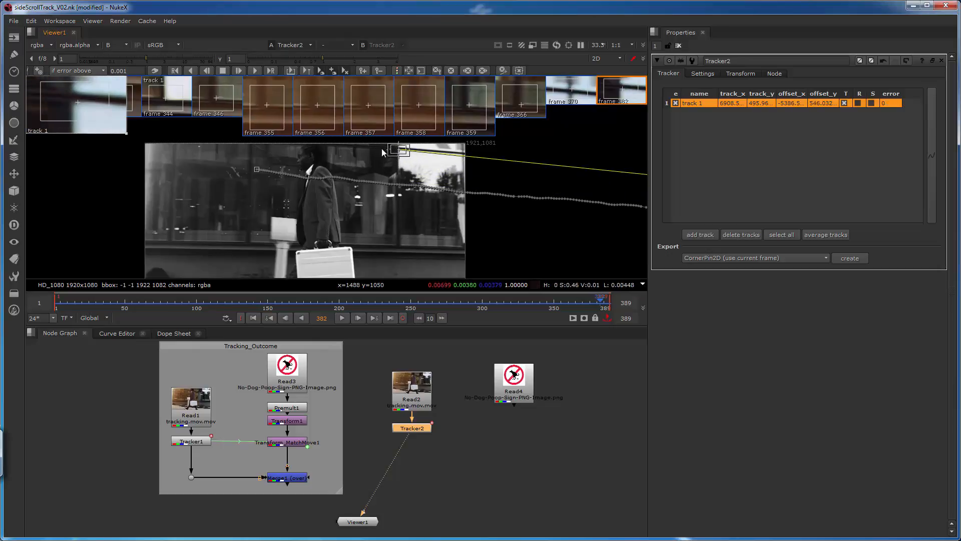
pyautogui.moveTo(91, 97); pyautogui.dragTo(92, 96)
# Track the window frame junction forward frame by frame from frame 382 to frame 387
pyautogui.click(239, 70)
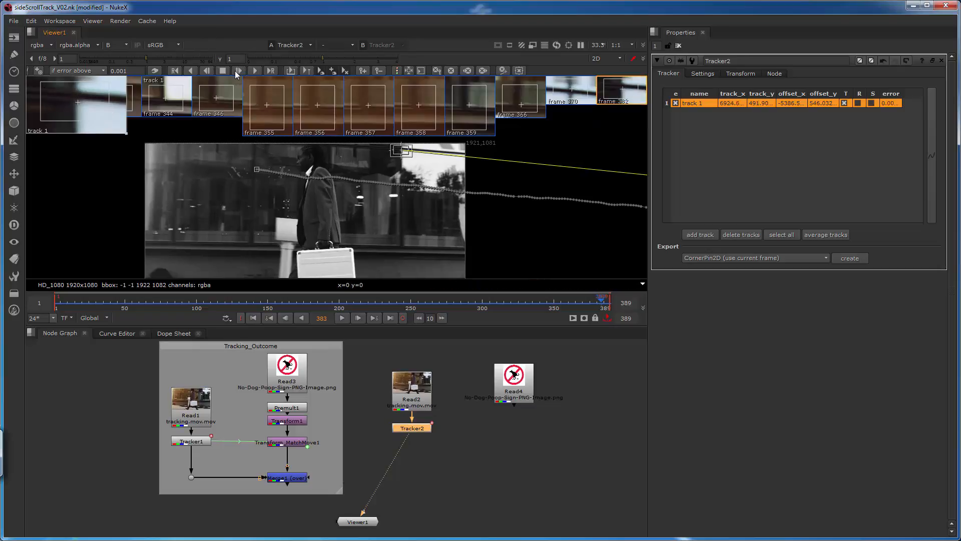
pyautogui.click(235, 70)
pyautogui.click(239, 70)
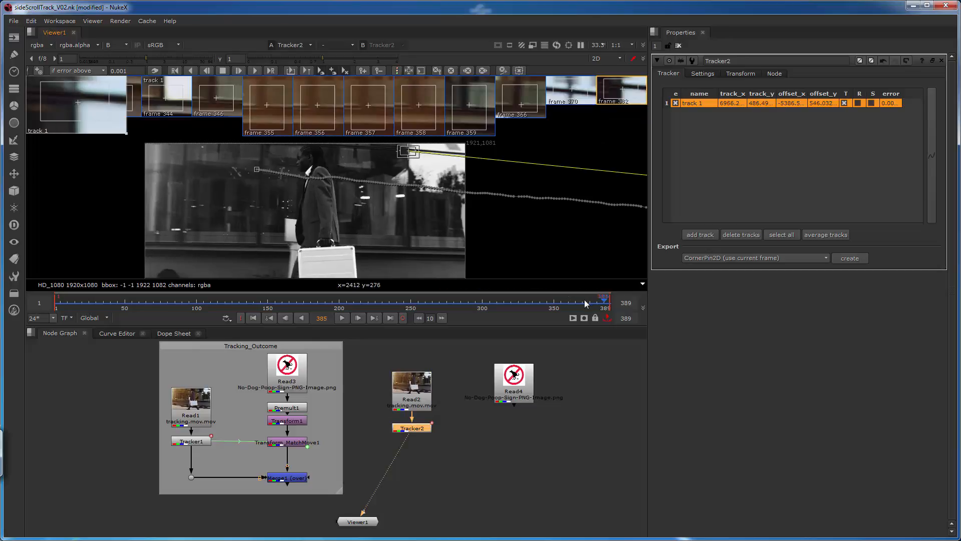
pyautogui.click(238, 71)
pyautogui.click(239, 71)
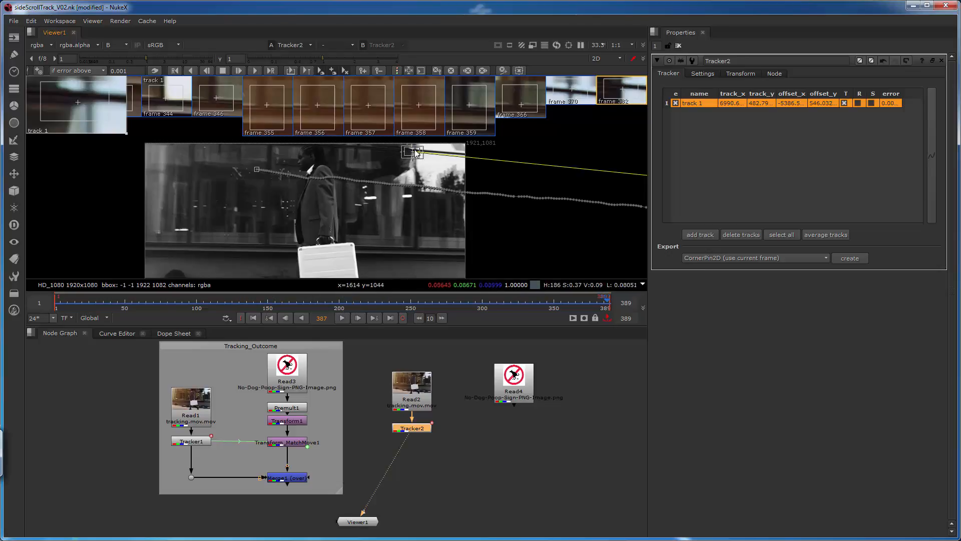
# Offset track 1 to about -5368.6, 549.2 at frame 387 and track to last frame 389, correcting its position at frames 387 and 388
pyautogui.keyDown('ctrl'); pyautogui.moveTo(415, 154); pyautogui.dragTo(419, 155); pyautogui.keyUp('ctrl')
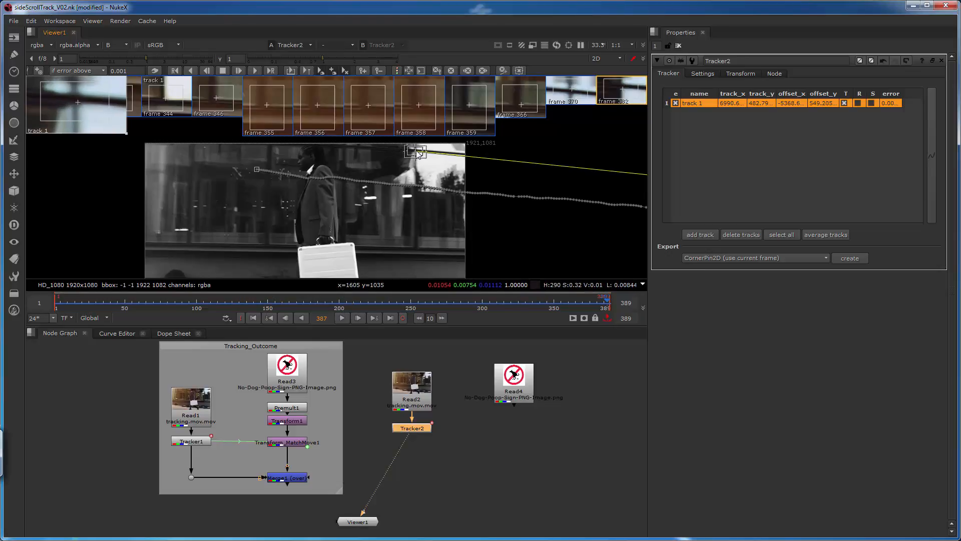
pyautogui.moveTo(96, 108); pyautogui.dragTo(94, 107)
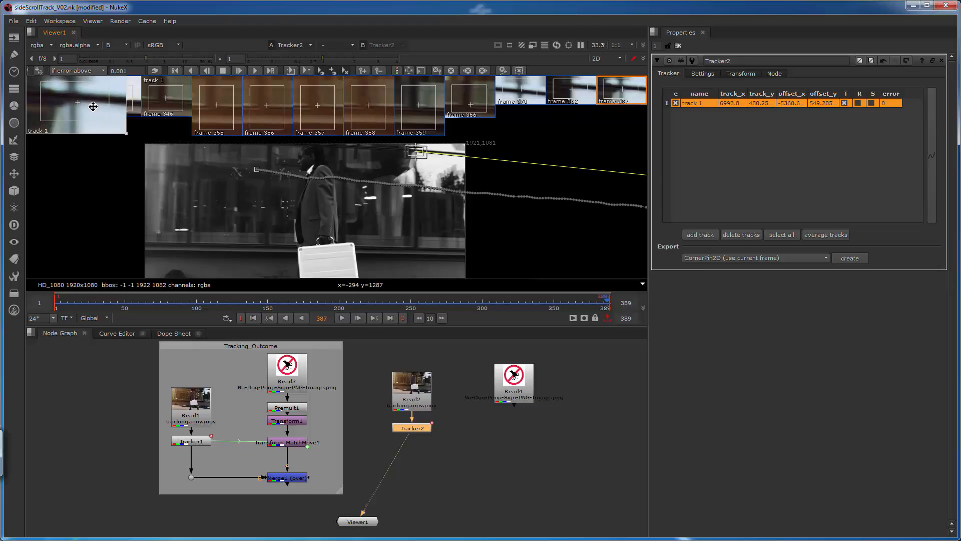
pyautogui.click(239, 71)
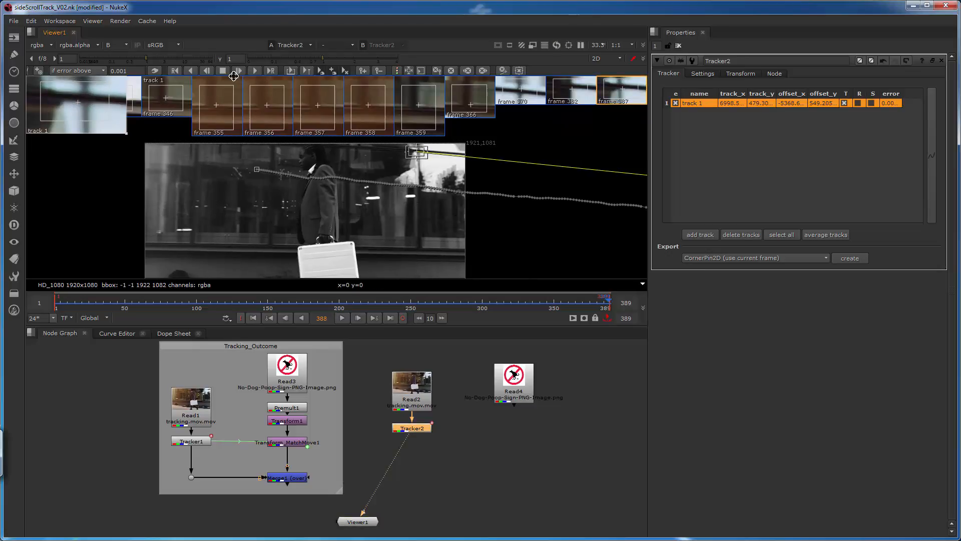
pyautogui.moveTo(96, 111); pyautogui.dragTo(87, 111)
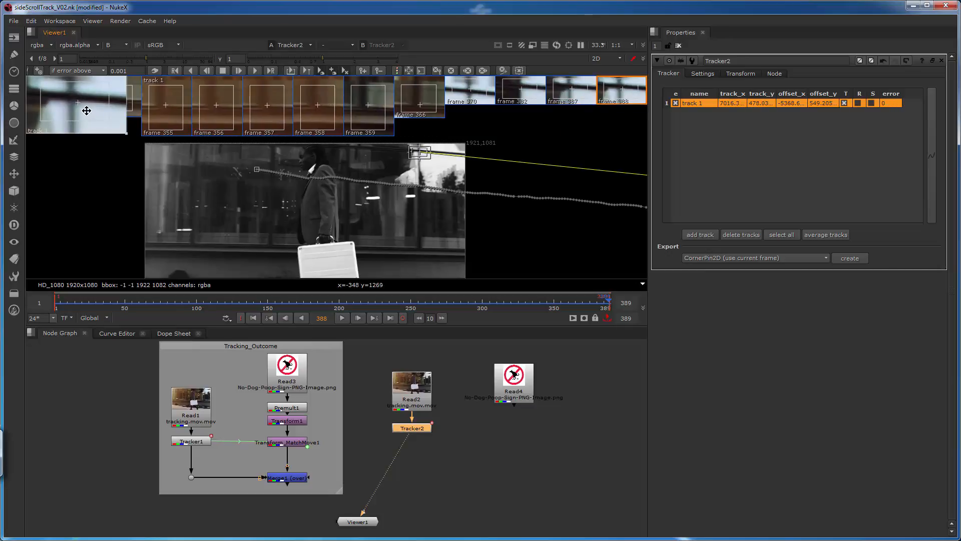
pyautogui.click(240, 71)
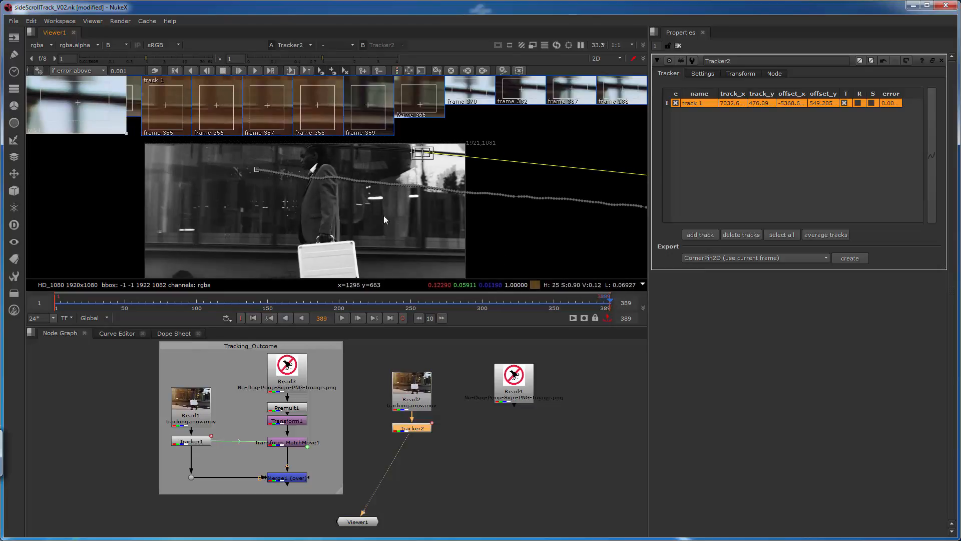
# Examine the whole of track 1's motion path, including the jump partway along it and its end point
pyautogui.moveTo(497, 227); pyautogui.dragTo(358, 198, button='middle')
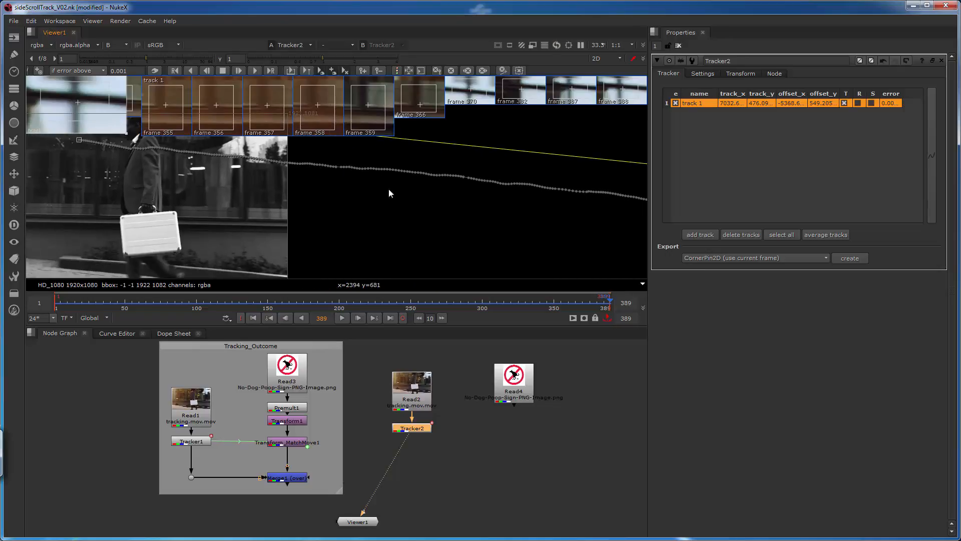
pyautogui.moveTo(443, 200); pyautogui.dragTo(292, 206, button='middle')
pyautogui.moveTo(410, 207); pyautogui.dragTo(331, 209, button='middle')
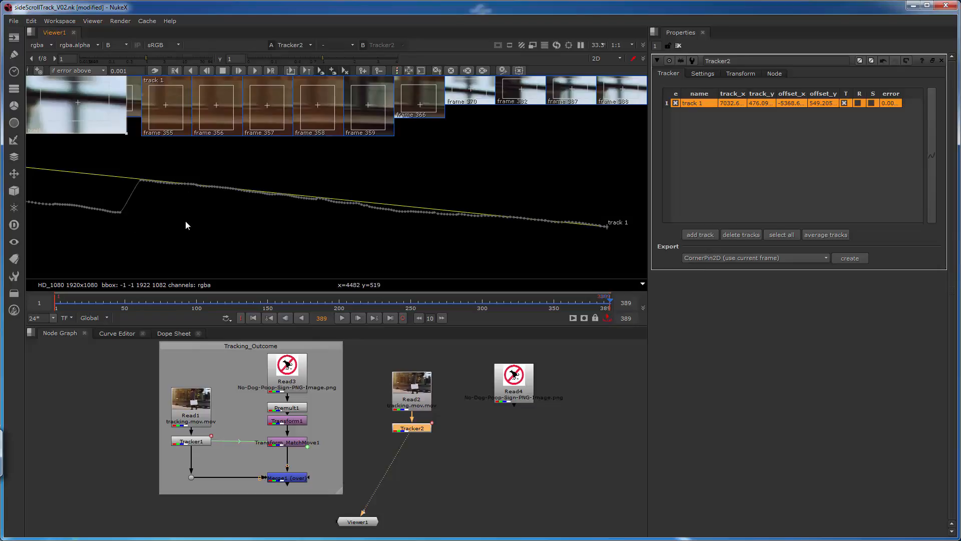
pyautogui.moveTo(201, 237); pyautogui.dragTo(472, 193, button='middle')
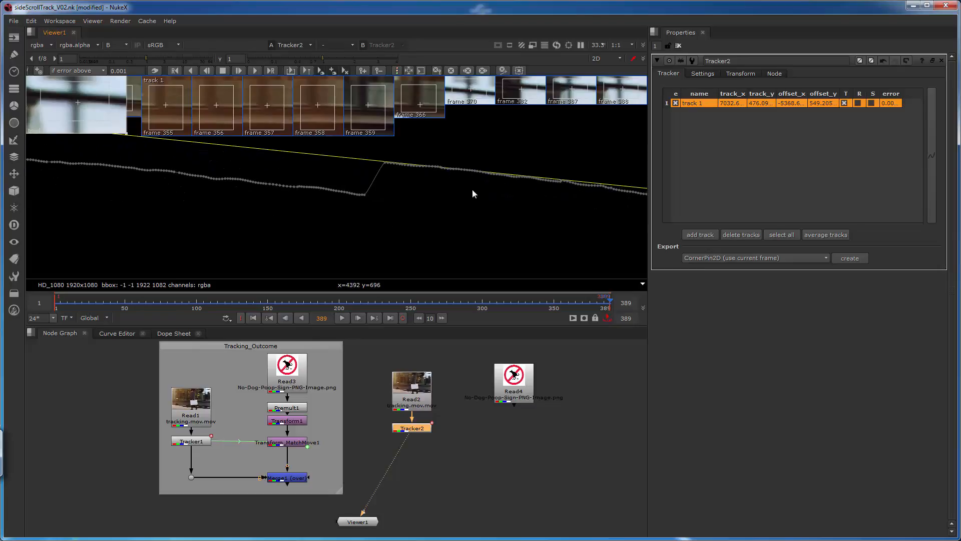
pyautogui.moveTo(125, 212); pyautogui.dragTo(310, 217, button='middle')
pyautogui.moveTo(262, 212); pyautogui.dragTo(390, 240, button='middle')
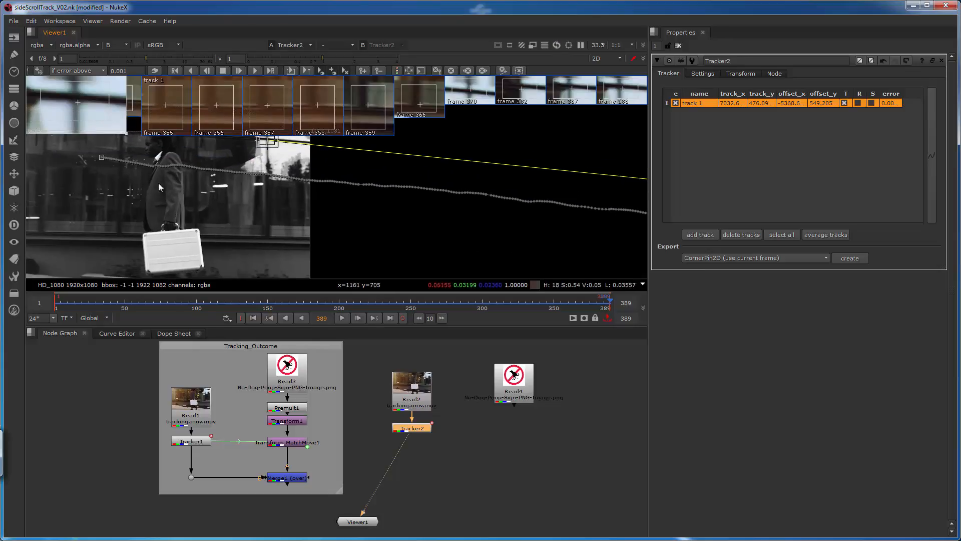
pyautogui.moveTo(379, 202); pyautogui.dragTo(179, 172, button='middle')
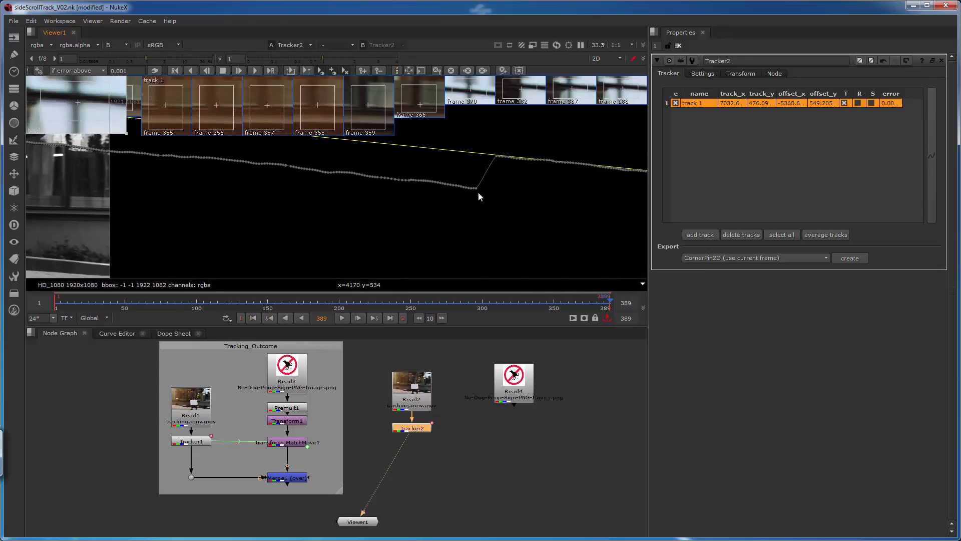
pyautogui.moveTo(32, 203); pyautogui.dragTo(284, 207, button='middle')
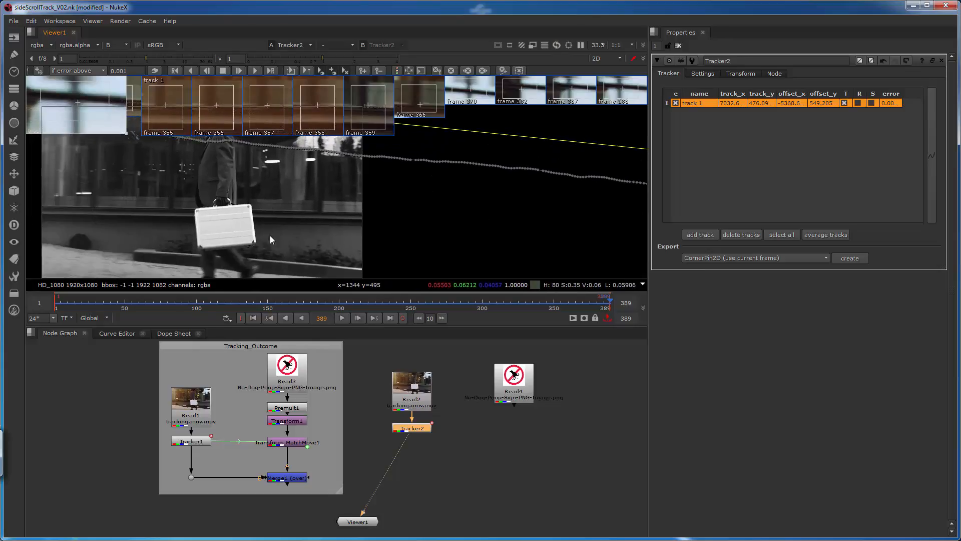
pyautogui.moveTo(301, 166); pyautogui.dragTo(471, 186, button='middle')
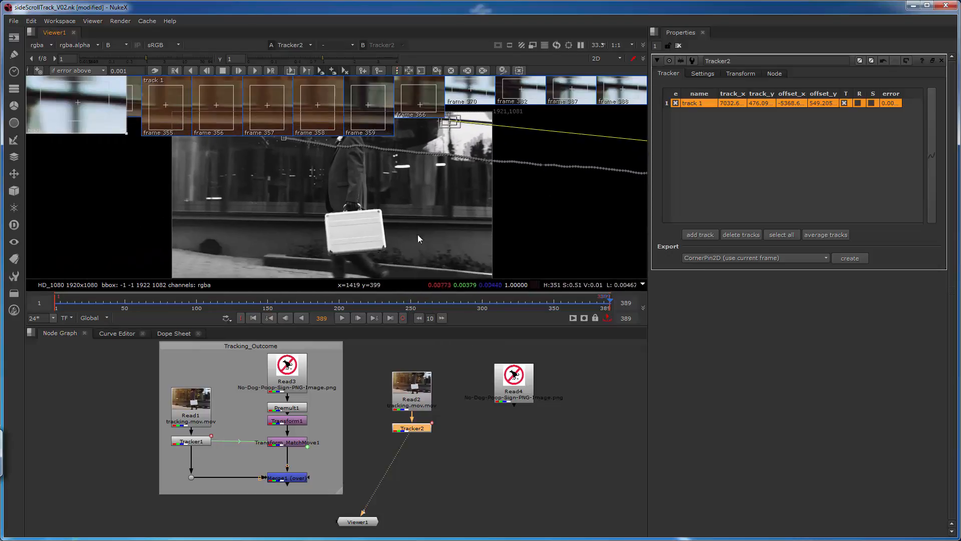
# Export Tracker2's track as a Transform (match-move) node and place it beneath the Read4 sign image
pyautogui.moveTo(395, 230); pyautogui.dragTo(400, 197, button='middle')
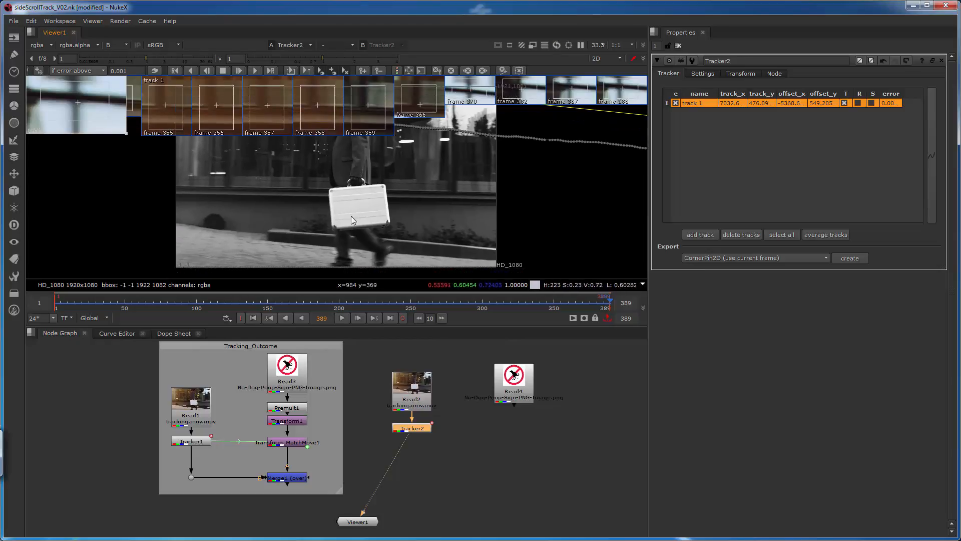
pyautogui.moveTo(358, 522); pyautogui.dragTo(362, 523)
pyautogui.click(416, 428)
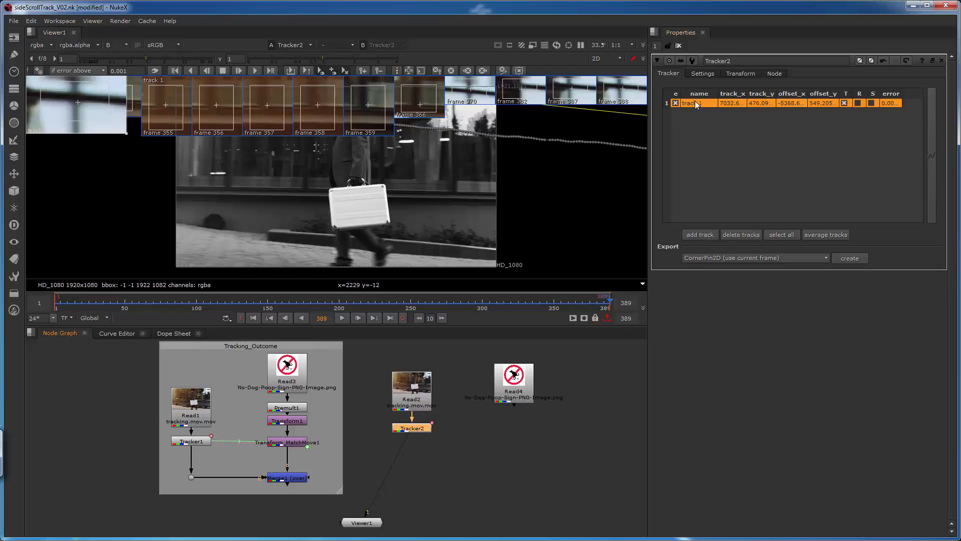
pyautogui.click(711, 259)
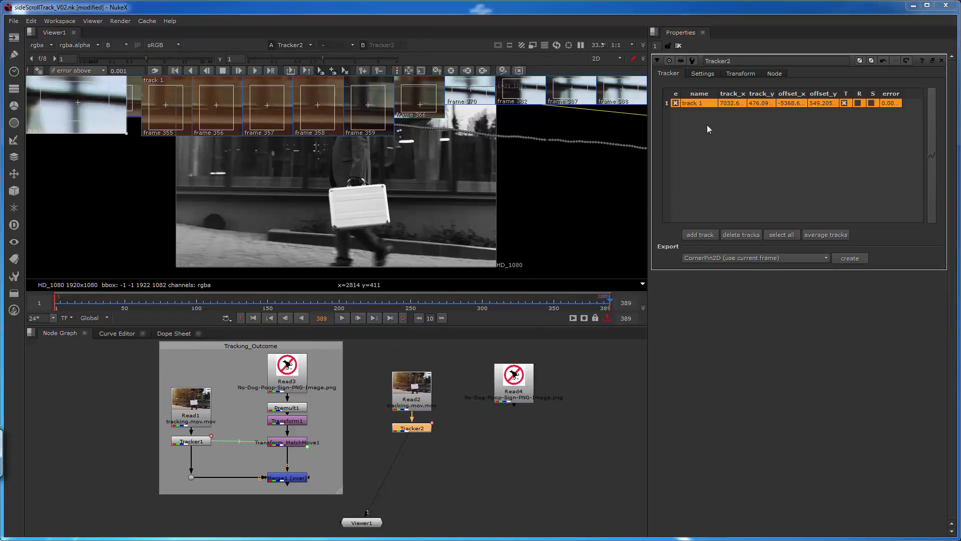
pyautogui.click(744, 258)
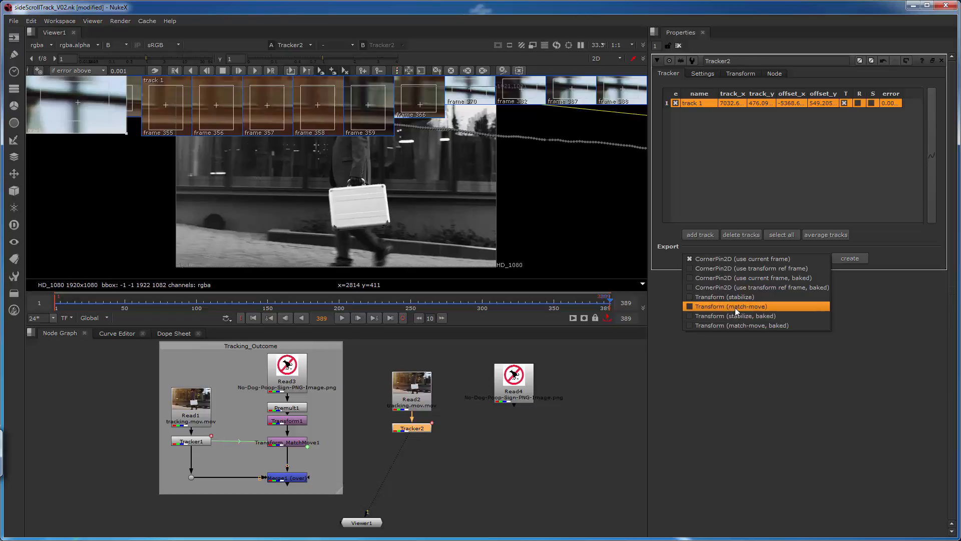
pyautogui.click(738, 307)
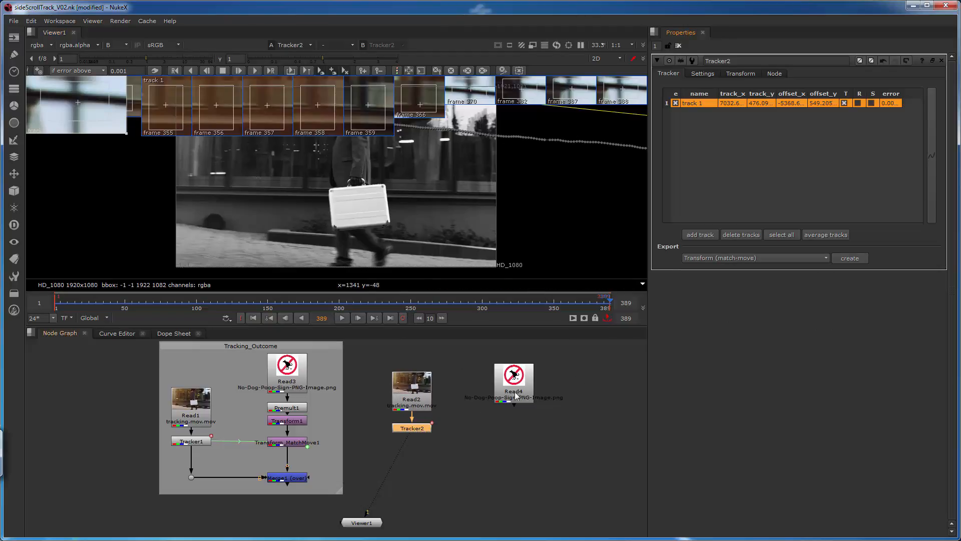
pyautogui.click(851, 258)
pyautogui.moveTo(464, 447); pyautogui.dragTo(469, 457)
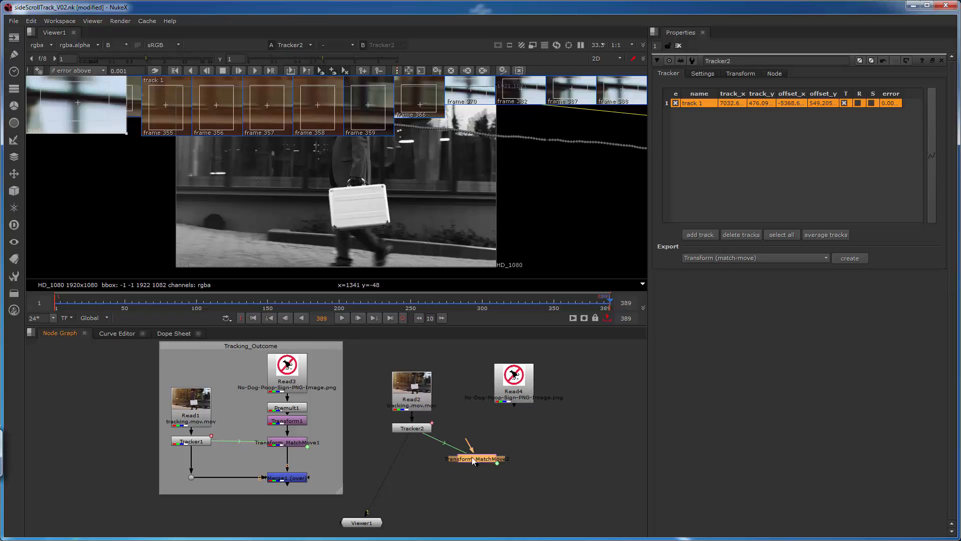
pyautogui.moveTo(472, 457); pyautogui.dragTo(519, 455)
# Add a Transform node after Read4 and connect its output to the input of Transform_MatchMove2
pyautogui.moveTo(507, 375); pyautogui.dragTo(515, 389)
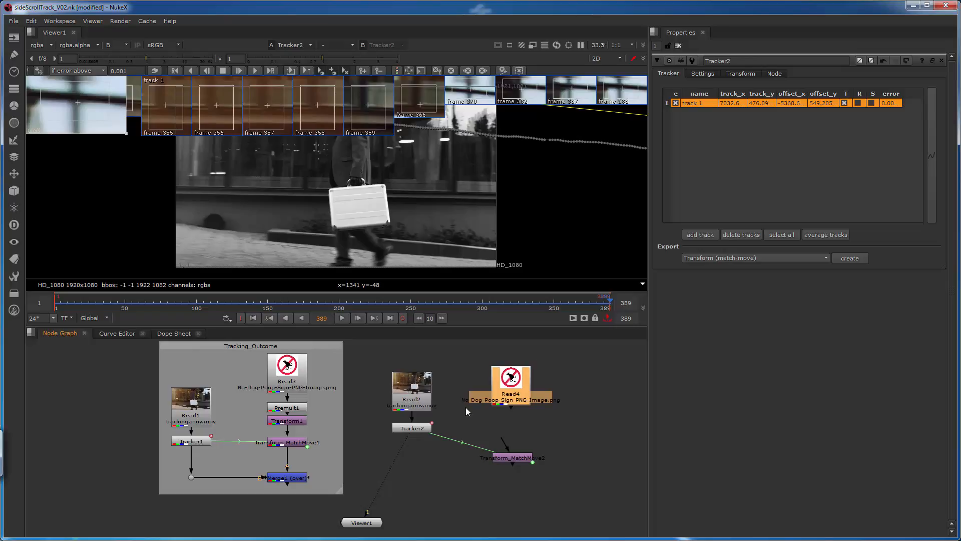
pyautogui.click(12, 176)
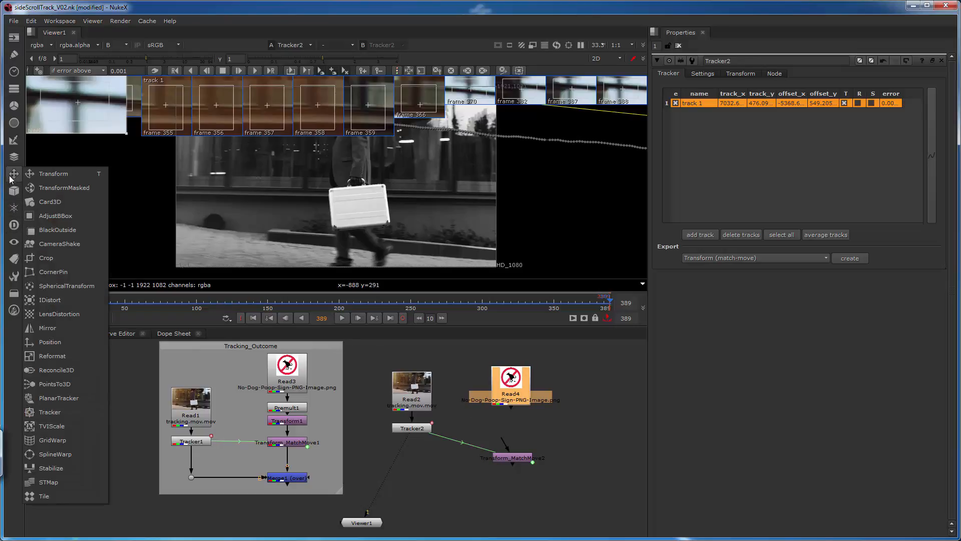
pyautogui.click(63, 173)
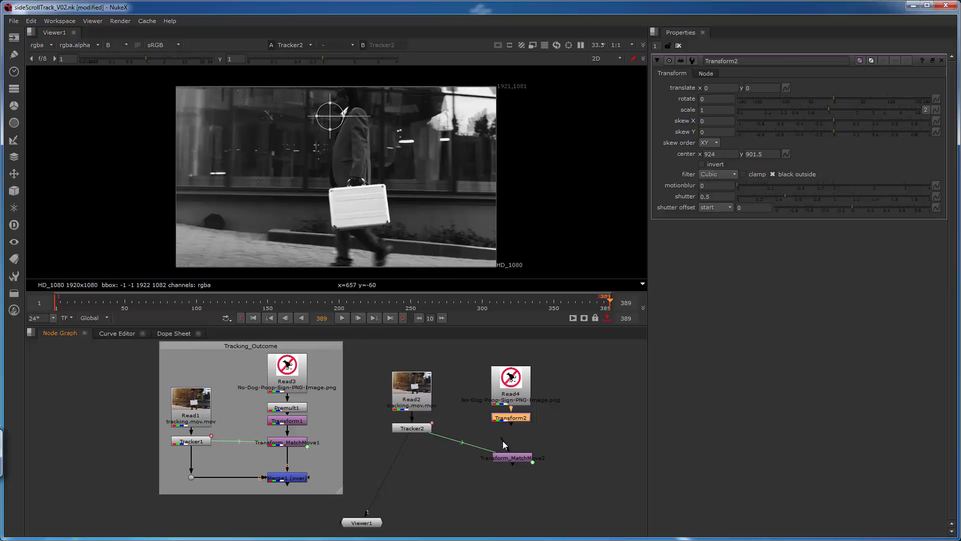
pyautogui.moveTo(503, 441)
pyautogui.mouseDown()
pyautogui.moveTo(517, 426)
pyautogui.moveTo(510, 455)
pyautogui.moveTo(513, 446)
pyautogui.mouseUp()
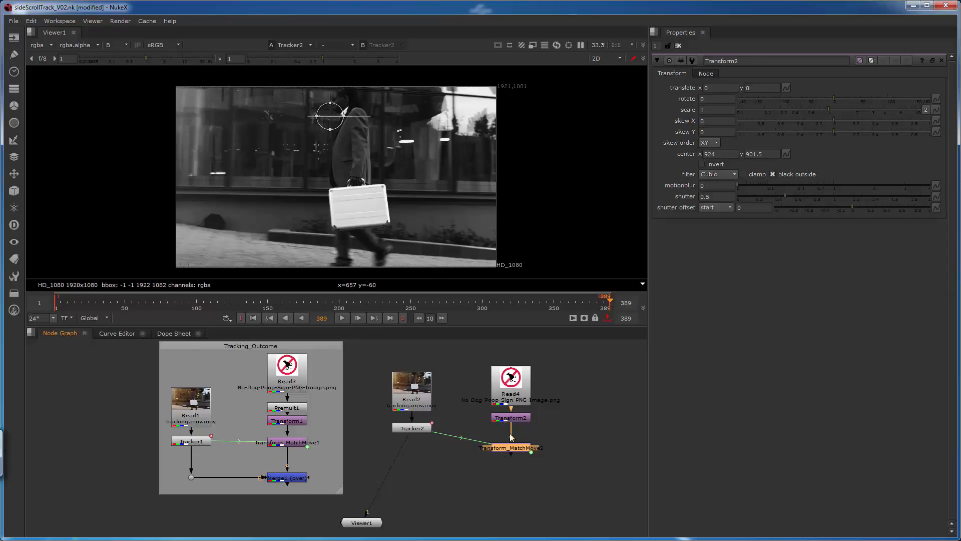
# Merge the match-moved sign over Tracker2's footage, routing the B input through a dot placed beneath Tracker2
pyautogui.click(13, 158)
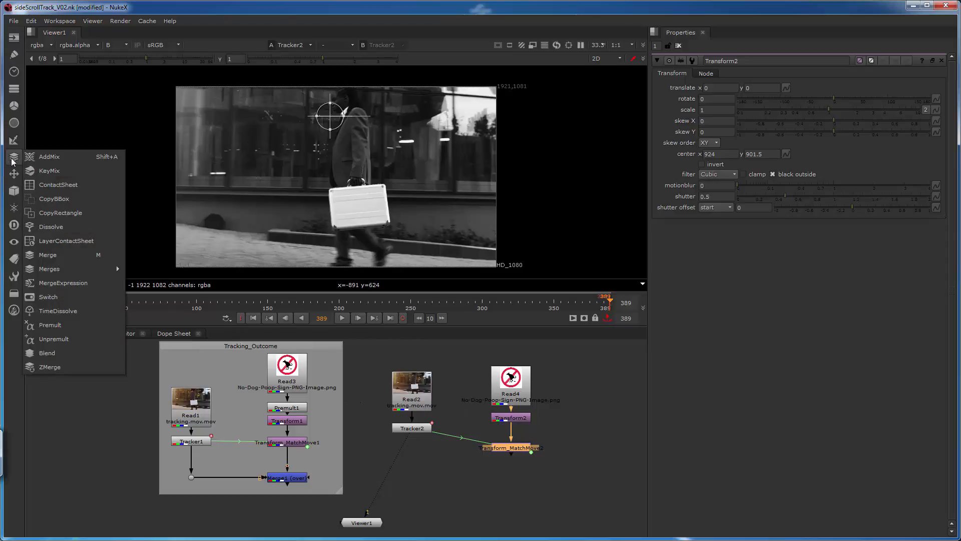
pyautogui.click(74, 257)
pyautogui.moveTo(538, 471); pyautogui.dragTo(510, 491)
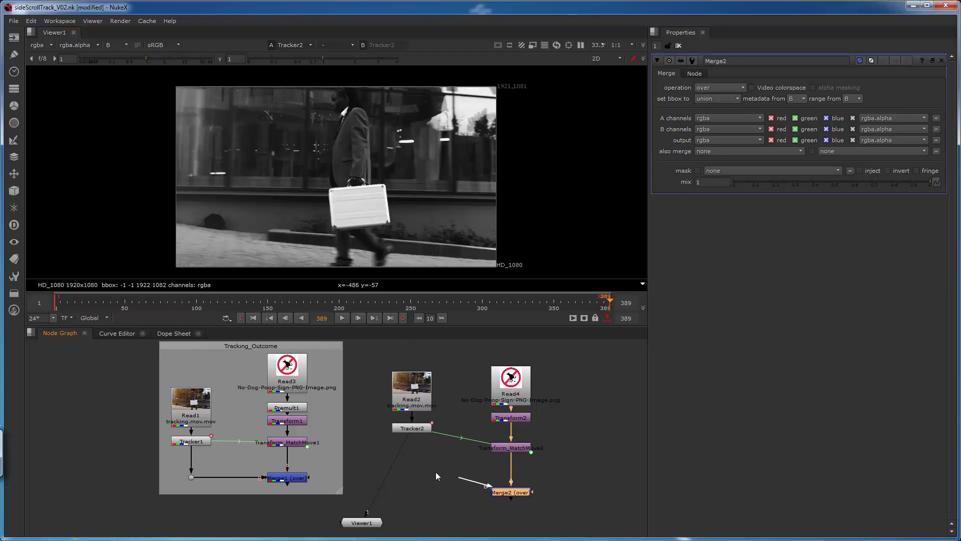
pyautogui.moveTo(459, 479); pyautogui.dragTo(419, 434)
pyautogui.click(460, 466)
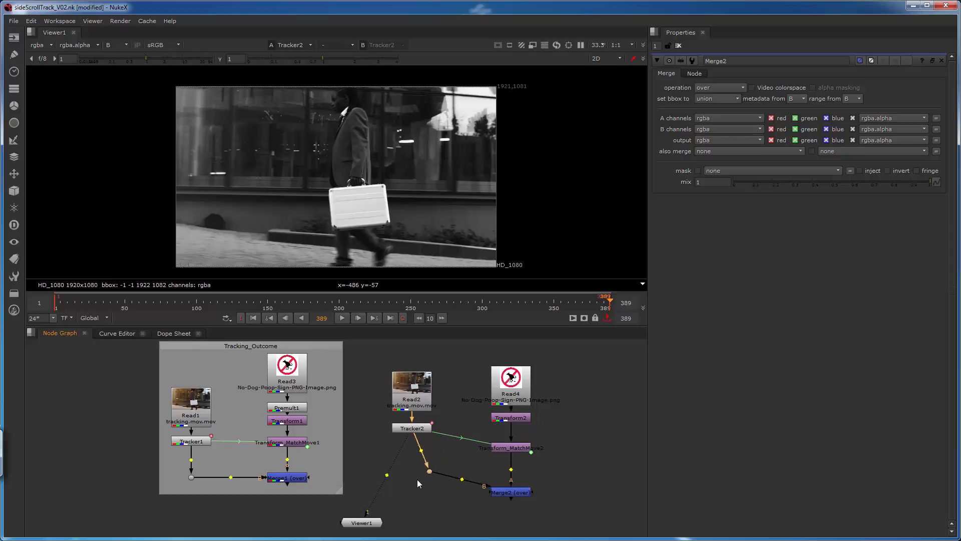
pyautogui.moveTo(429, 471); pyautogui.dragTo(411, 492)
pyautogui.click(508, 492)
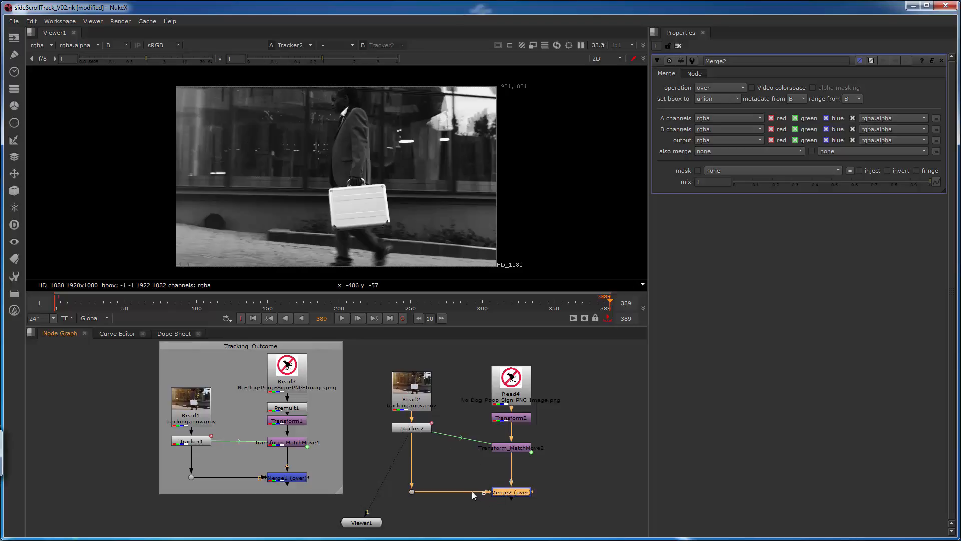
# Show Merge2 in the viewer at the first frame with the full RGB channels displayed
pyautogui.press('1')
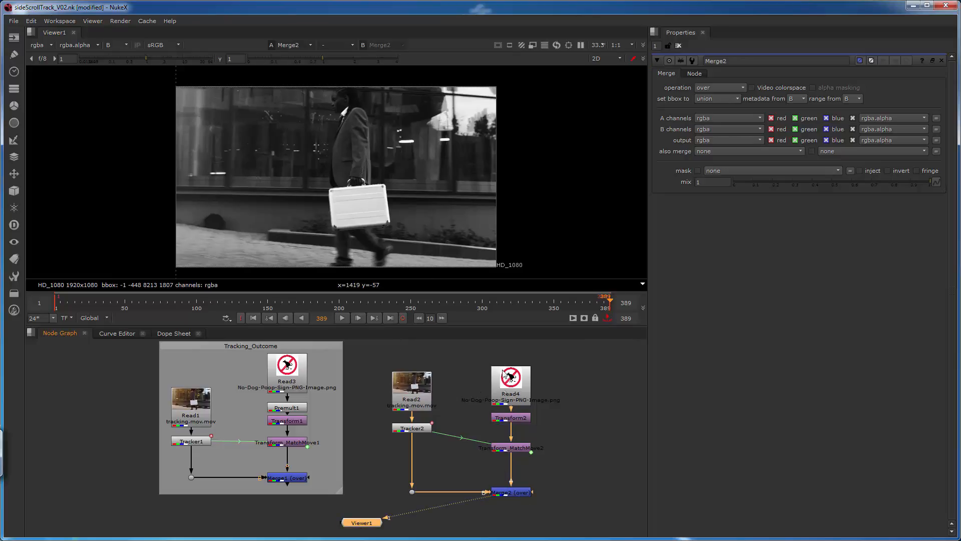
pyautogui.click(254, 318)
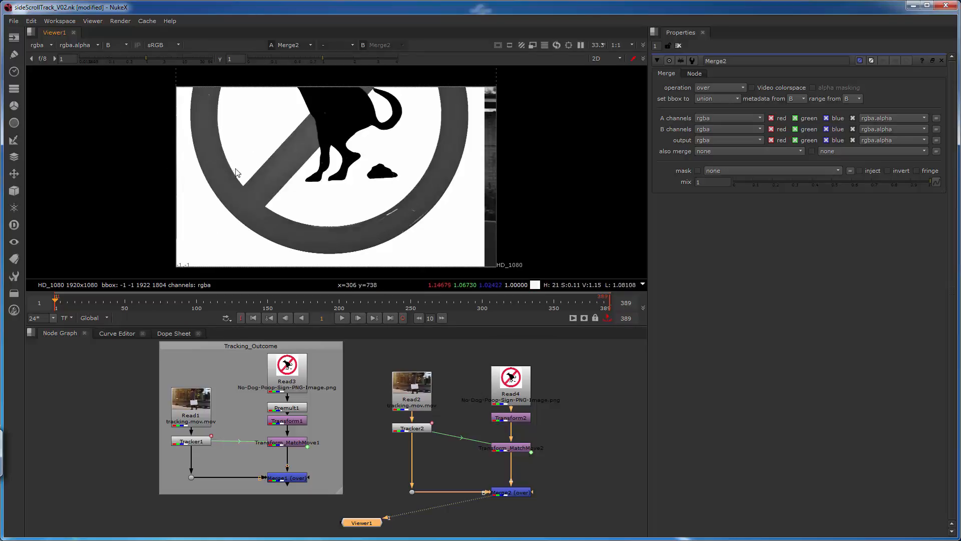
pyautogui.press('r')
pyautogui.press('r')
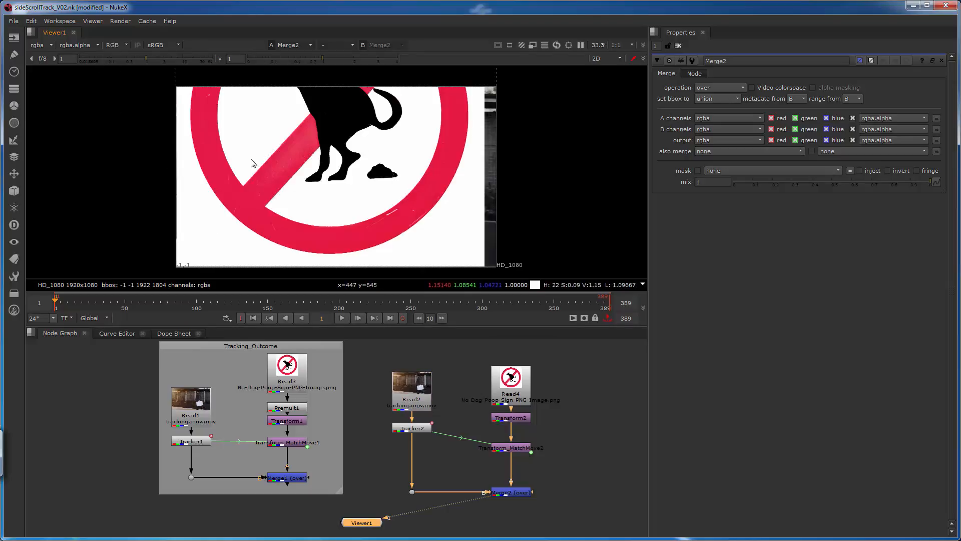
pyautogui.click(117, 45)
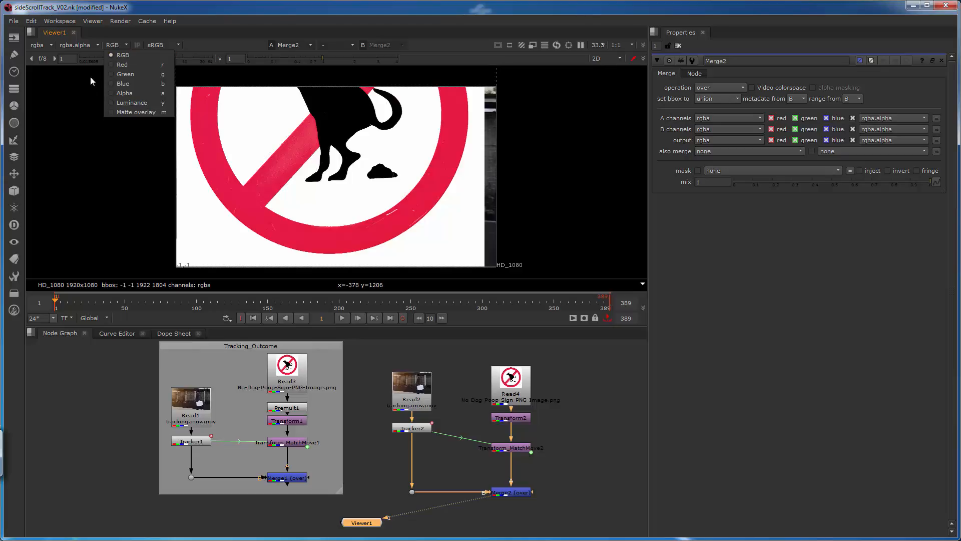
pyautogui.click(124, 55)
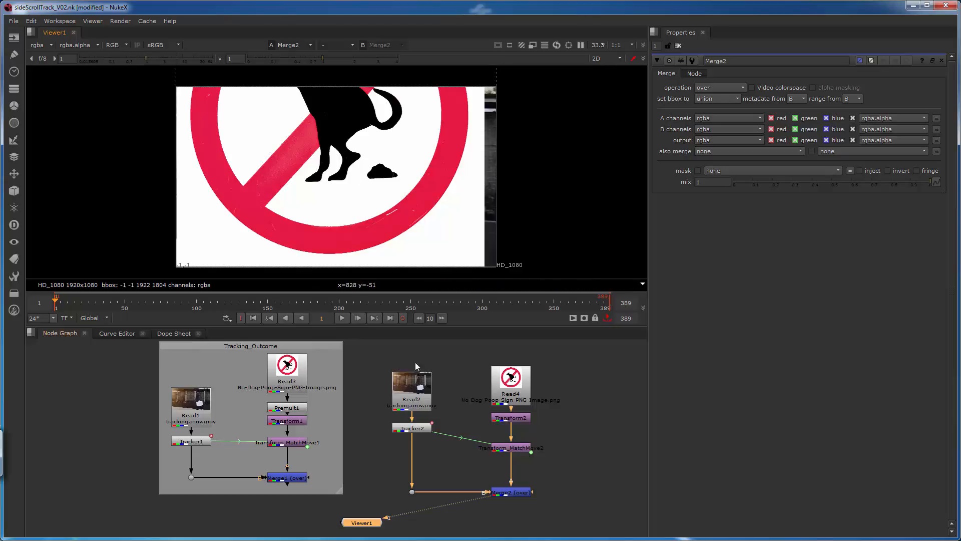
# In Transform2, scale the sign to 0.186, keep rotation at 0 and place it on the fence at translate -442, -160
pyautogui.doubleClick(522, 419)
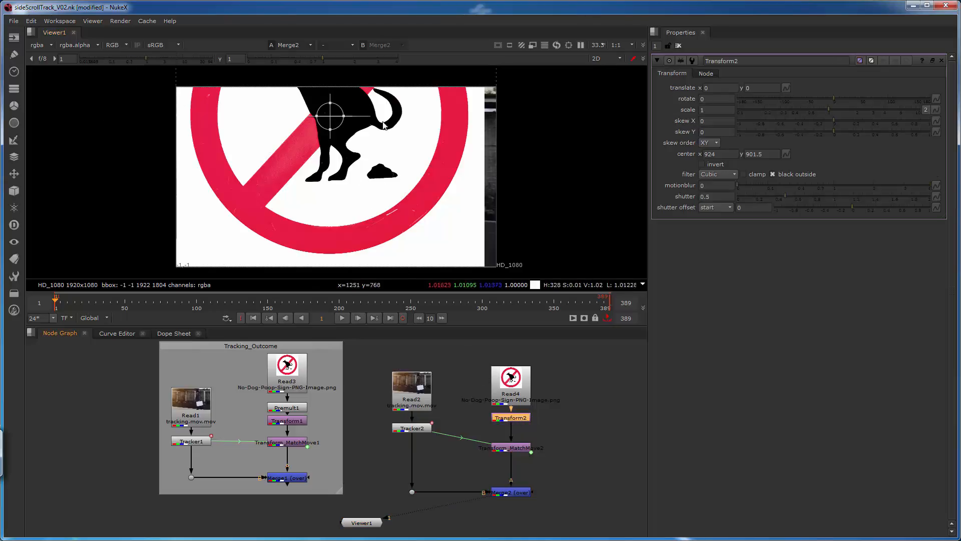
pyautogui.moveTo(339, 107); pyautogui.dragTo(235, 164)
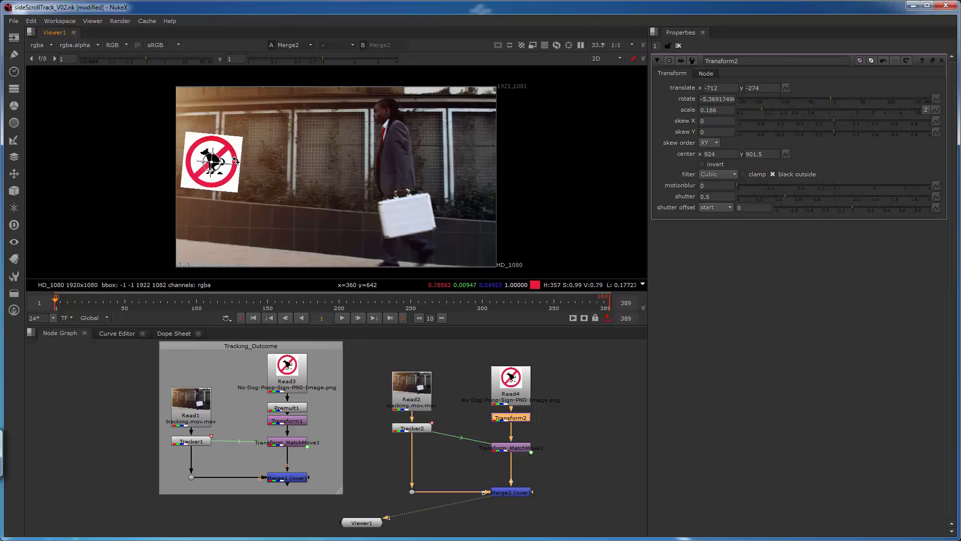
pyautogui.moveTo(234, 162); pyautogui.dragTo(235, 161)
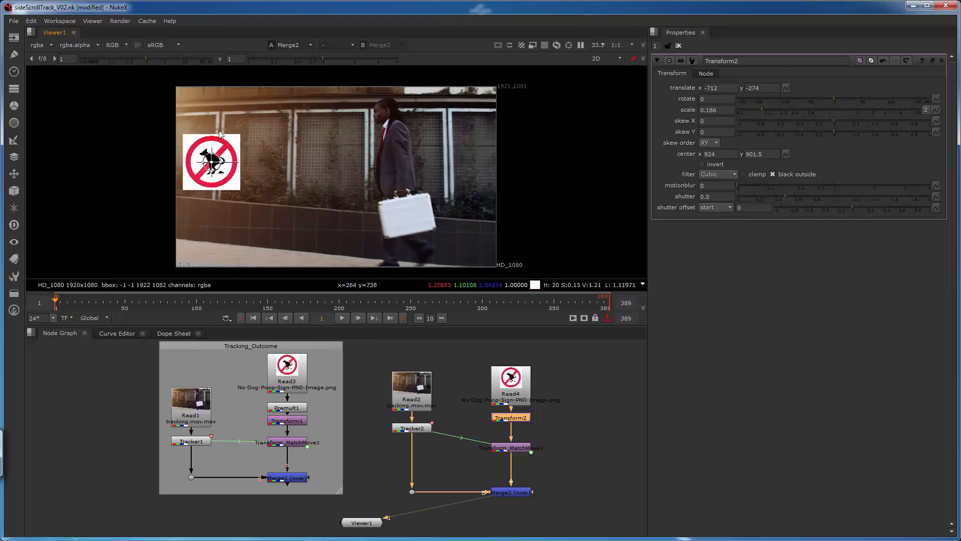
pyautogui.moveTo(220, 155); pyautogui.dragTo(256, 143)
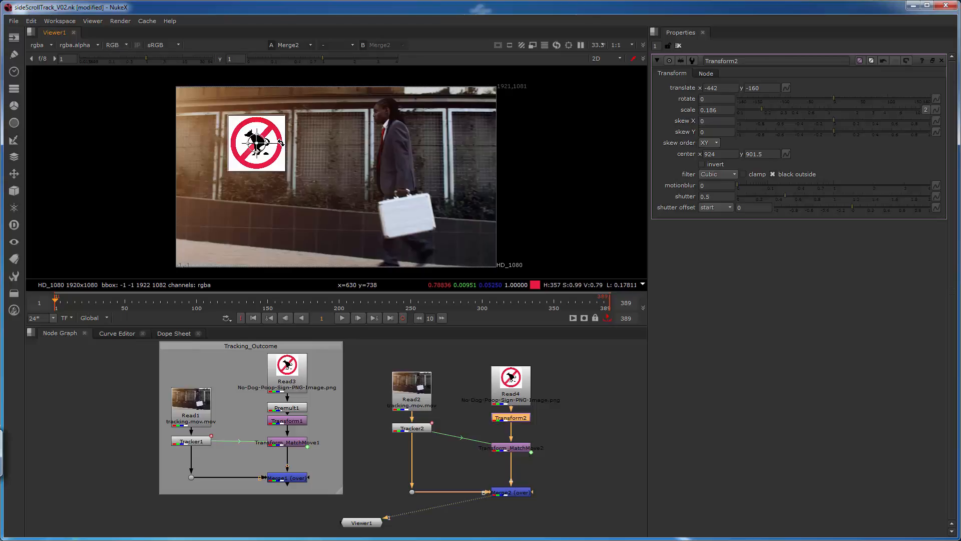
# Try rotating the sign about 5 degrees each way and narrowing its width scale to 0.167, undoing each change
pyautogui.moveTo(282, 141); pyautogui.dragTo(283, 140)
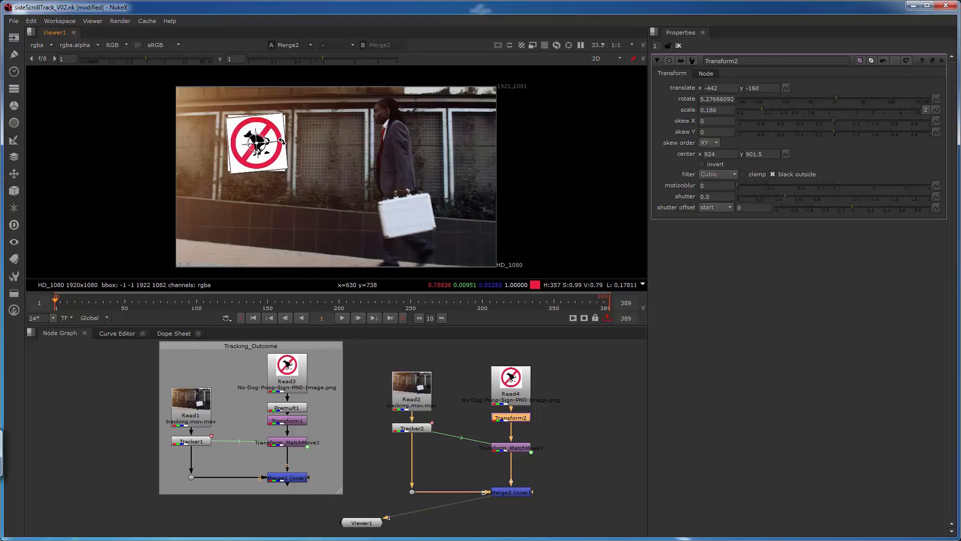
pyautogui.hotkey('ctrl', 'z')
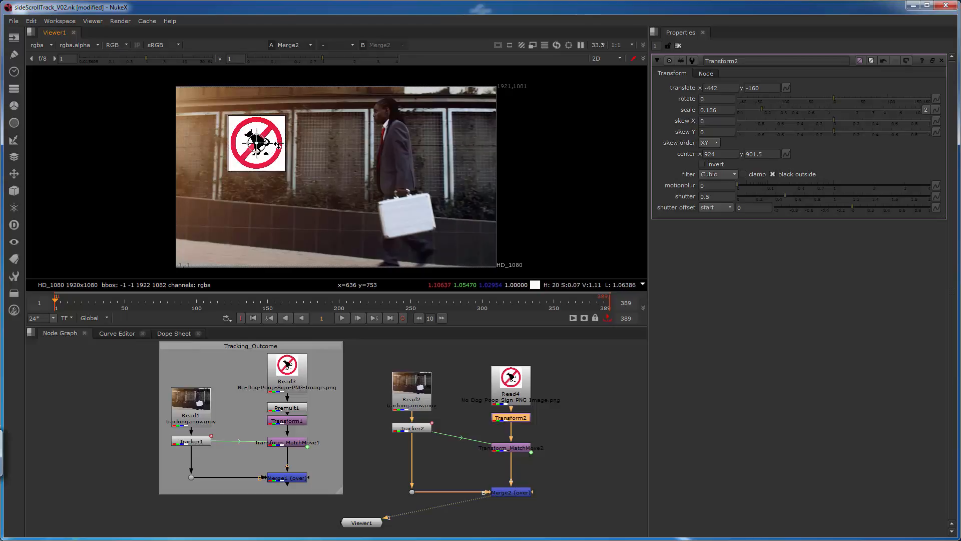
pyautogui.moveTo(278, 145); pyautogui.dragTo(276, 146)
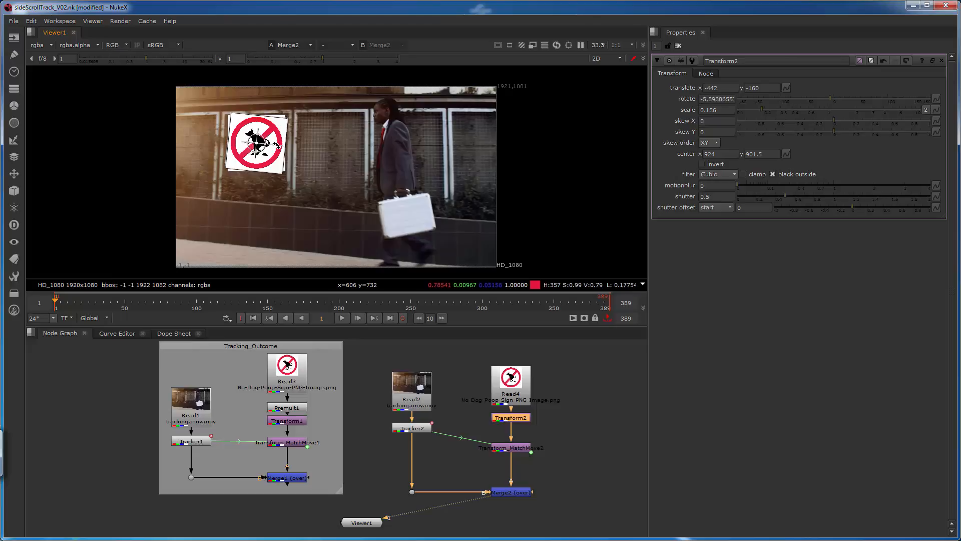
pyautogui.hotkey('ctrl', 'z')
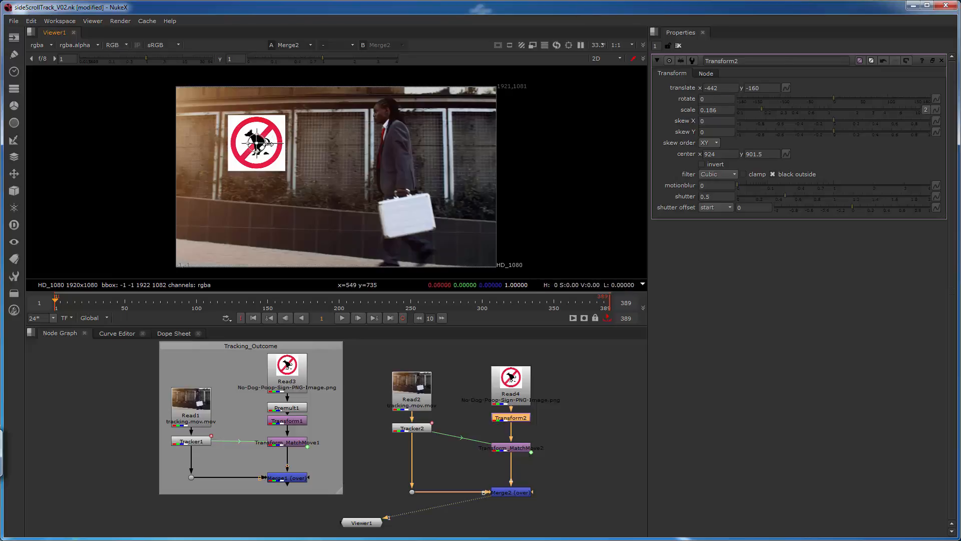
pyautogui.moveTo(268, 144); pyautogui.dragTo(266, 142)
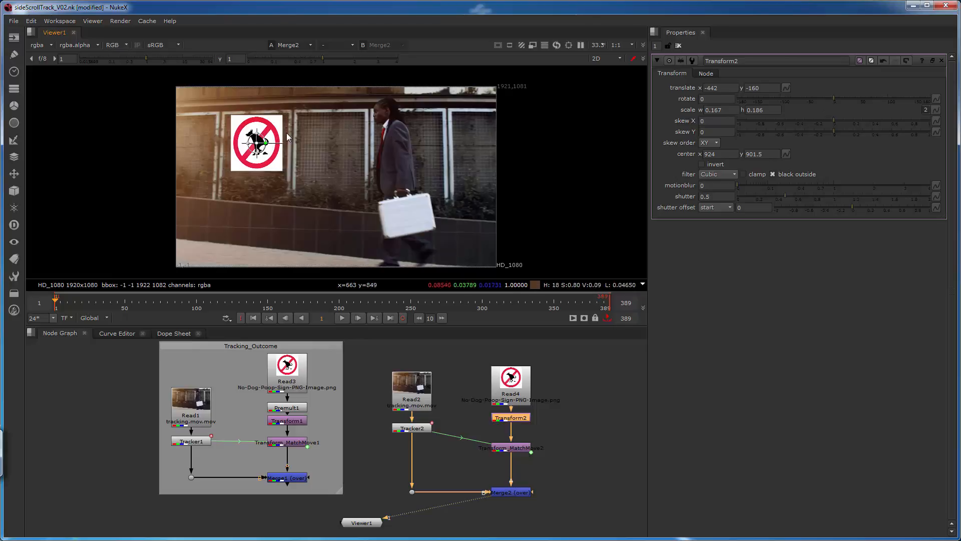
pyautogui.hotkey('ctrl', 'z')
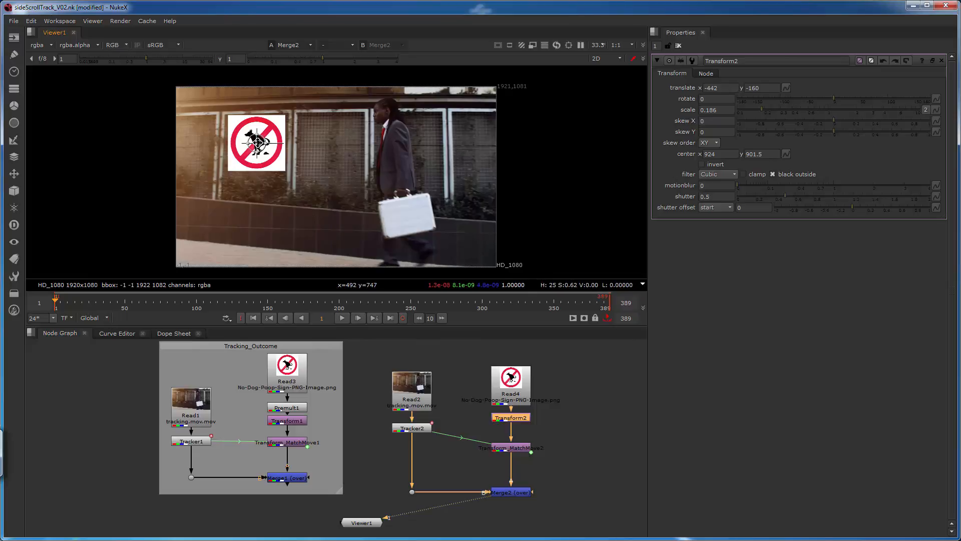
# Move the sign outside the frame to translate -1174, -172 and play the shot from the first frame to review the track
pyautogui.moveTo(243, 143); pyautogui.dragTo(136, 144)
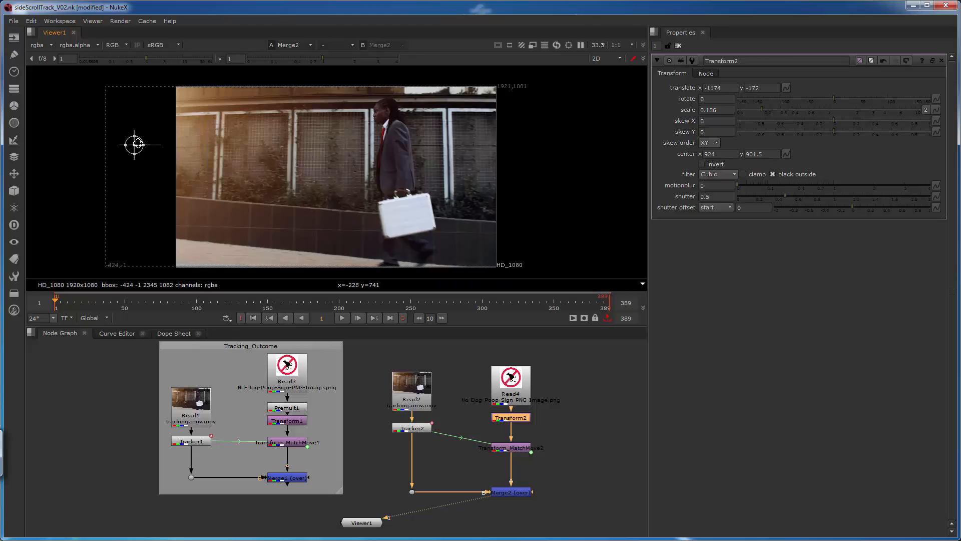
pyautogui.click(339, 319)
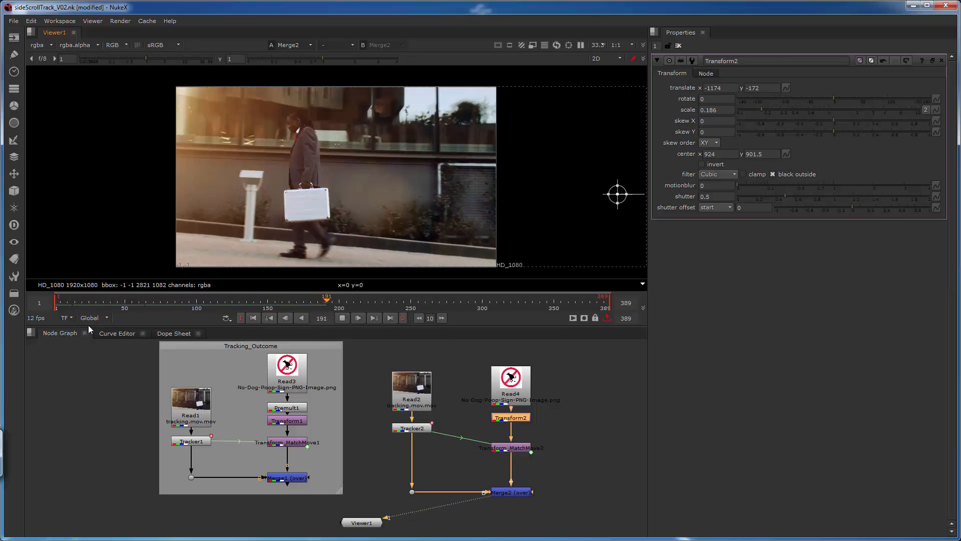
pyautogui.click(342, 317)
pyautogui.click(254, 318)
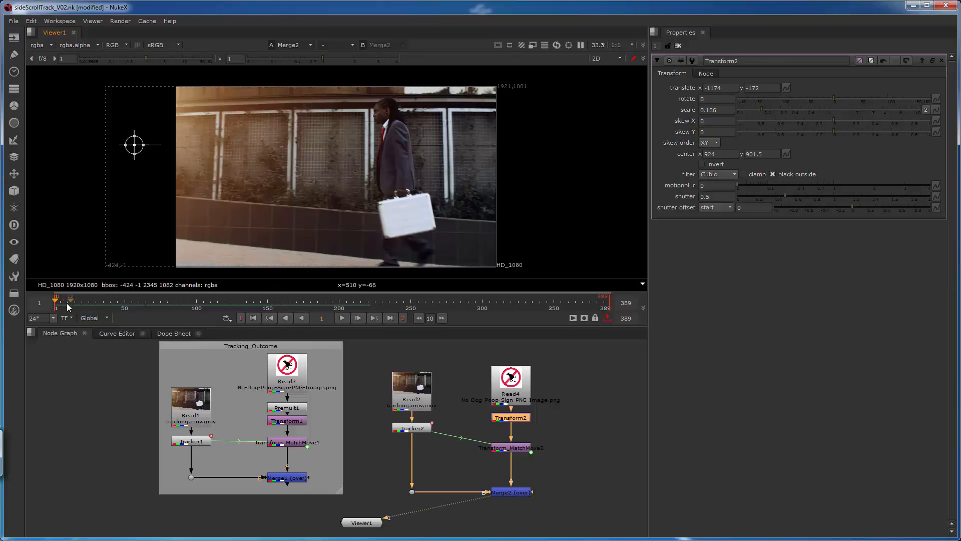
pyautogui.click(342, 318)
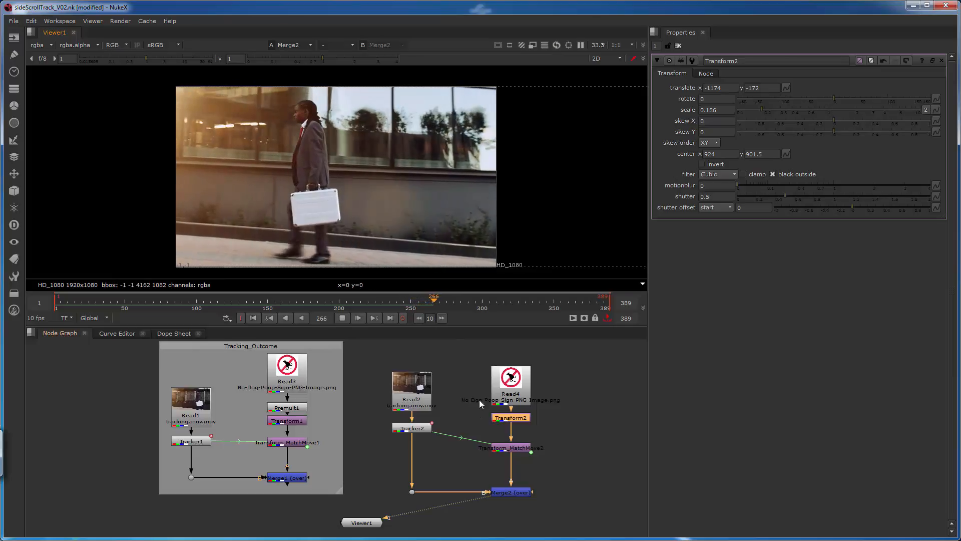
pyautogui.click(342, 318)
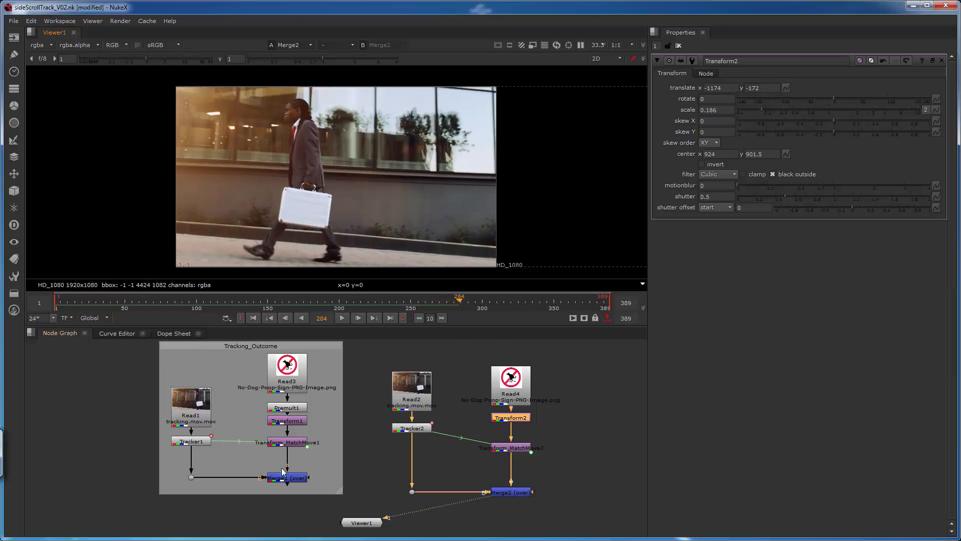
# Show Merge1 from the Tracking_Outcome group in the viewer and play the shot from the first frame, stopping at frame 219
pyautogui.click(294, 479)
pyautogui.press('1')
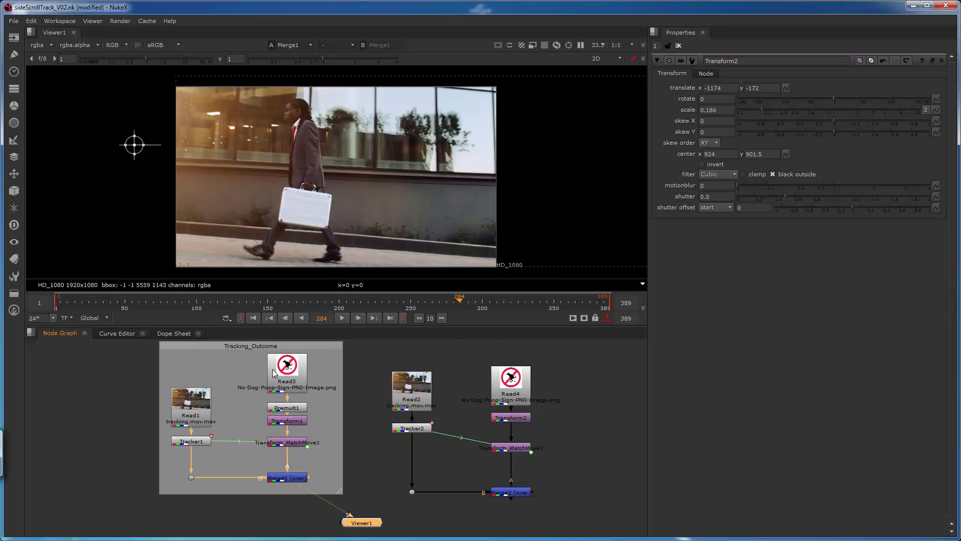
pyautogui.click(255, 320)
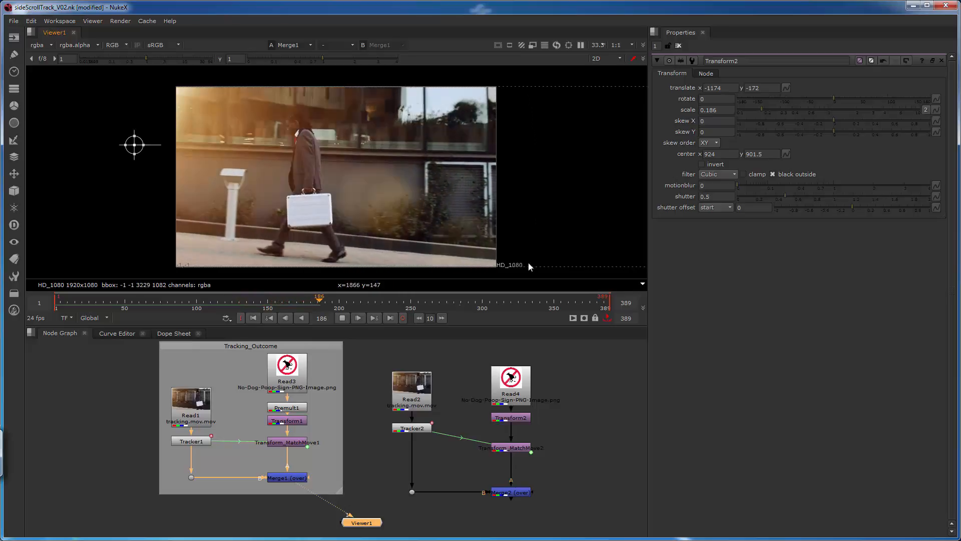
pyautogui.click(341, 319)
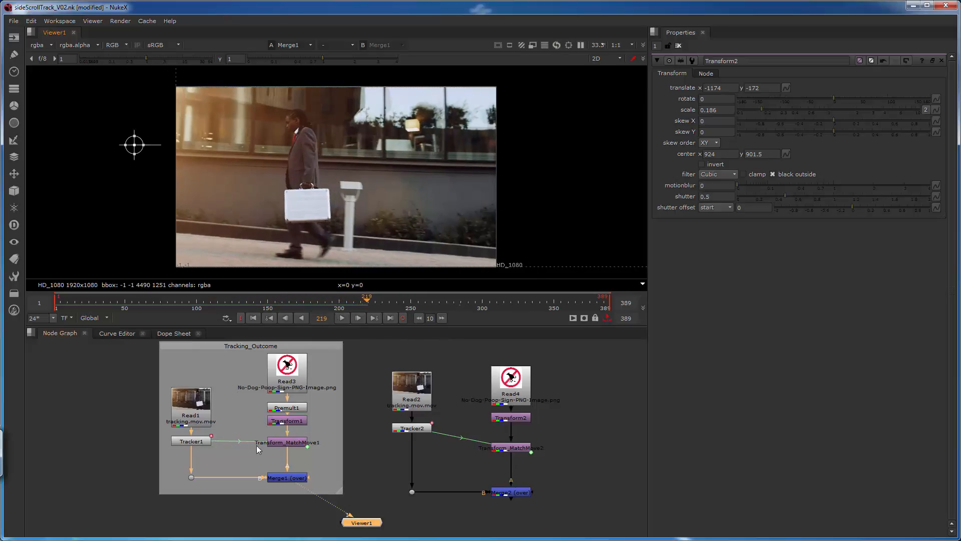
# Open Tracker1's properties and examine its track path inside and beyond the frame, including where the offset tracks jump
pyautogui.doubleClick(192, 441)
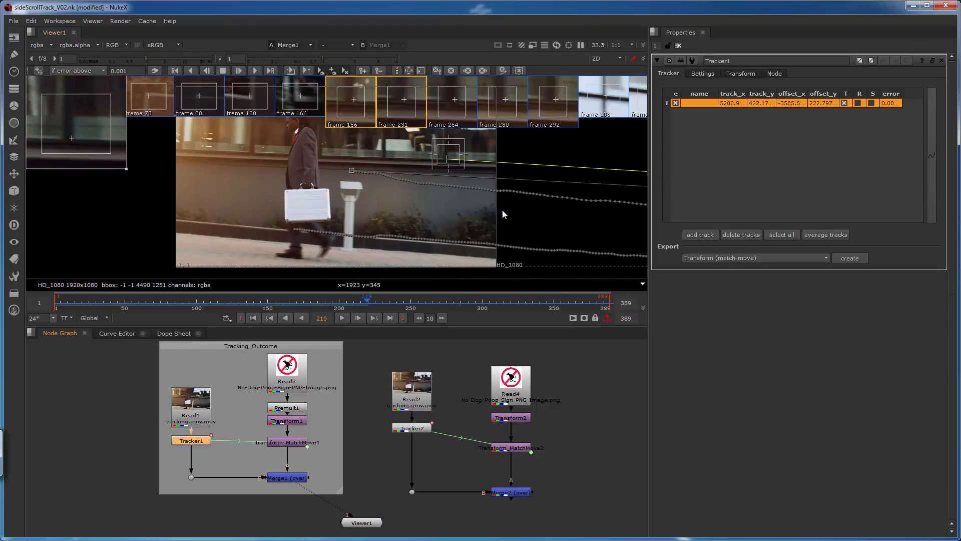
pyautogui.moveTo(503, 209); pyautogui.dragTo(337, 183, button='middle')
pyautogui.moveTo(426, 180); pyautogui.dragTo(339, 213, button='middle')
pyautogui.moveTo(497, 227); pyautogui.dragTo(311, 238, button='middle')
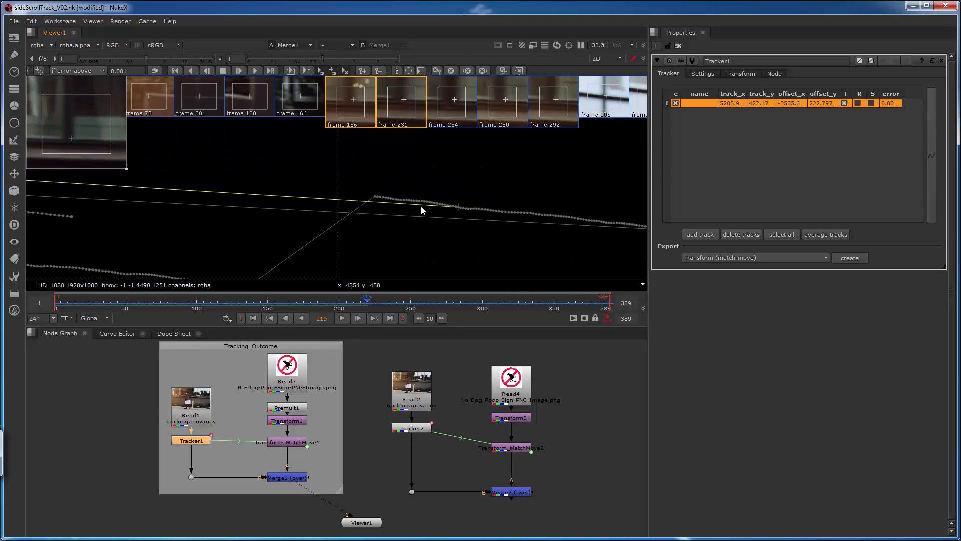
pyautogui.moveTo(422, 206); pyautogui.dragTo(226, 170, button='middle')
pyautogui.moveTo(431, 231); pyautogui.dragTo(381, 211, button='middle')
pyautogui.moveTo(150, 205); pyautogui.dragTo(542, 167, button='middle')
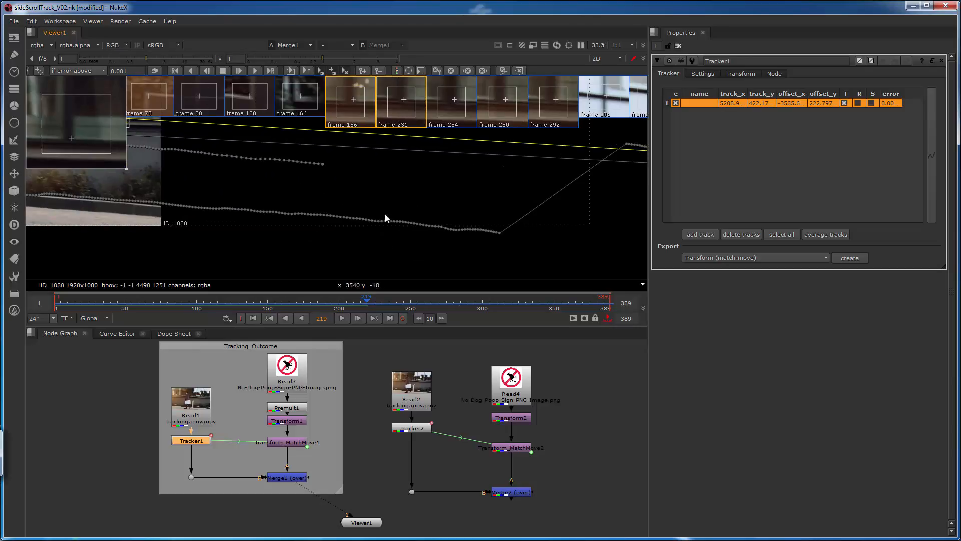
pyautogui.moveTo(215, 241); pyautogui.dragTo(191, 236, button='middle')
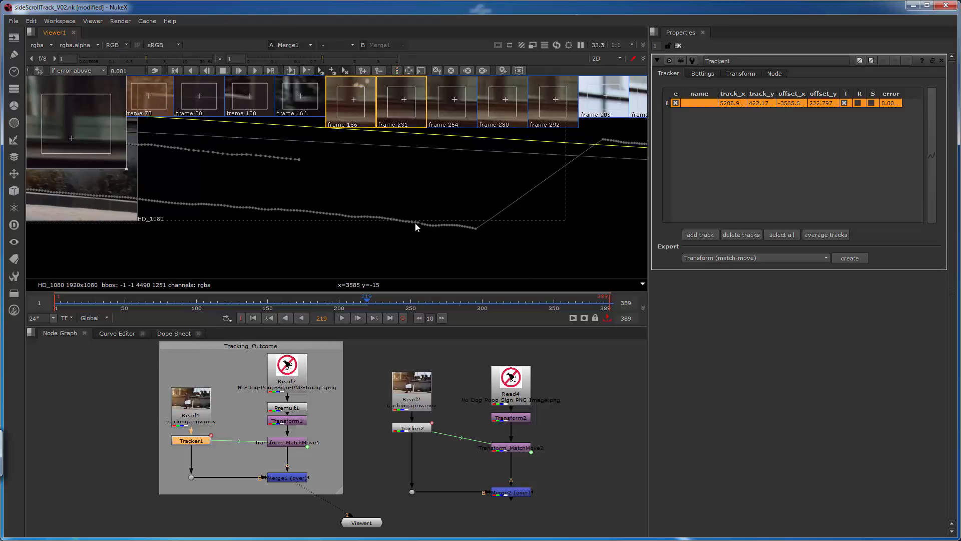
pyautogui.moveTo(305, 191); pyautogui.dragTo(363, 197, button='middle')
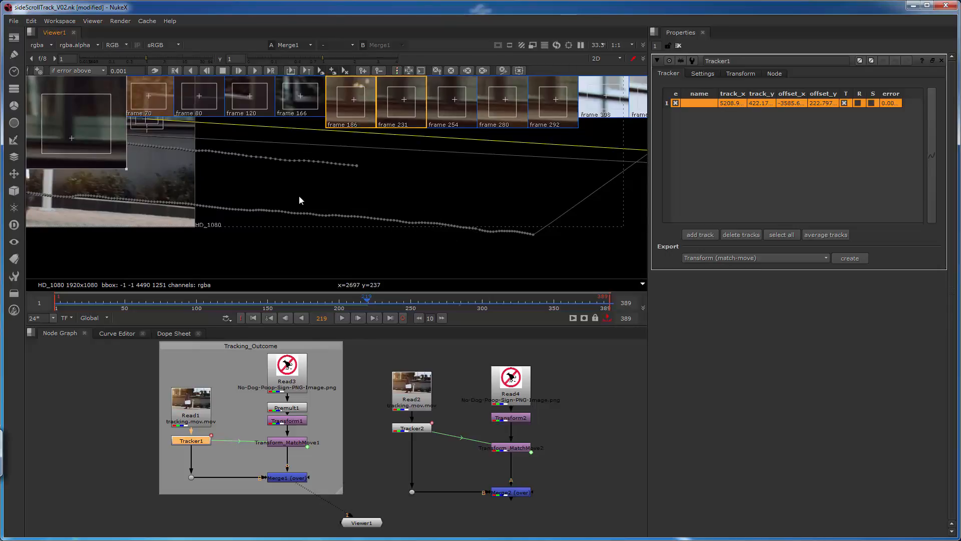
pyautogui.moveTo(299, 200); pyautogui.dragTo(425, 212, button='middle')
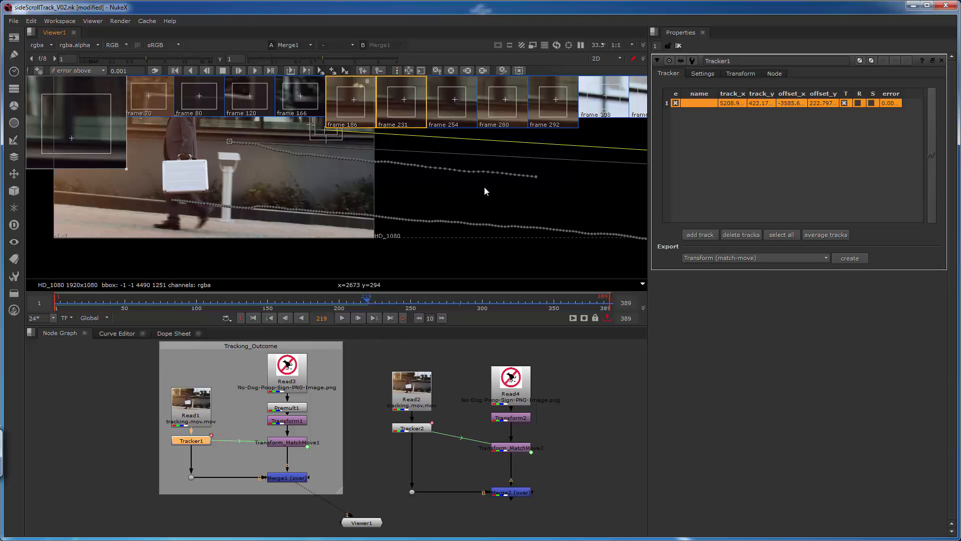
pyautogui.moveTo(357, 202); pyautogui.dragTo(391, 220, button='middle')
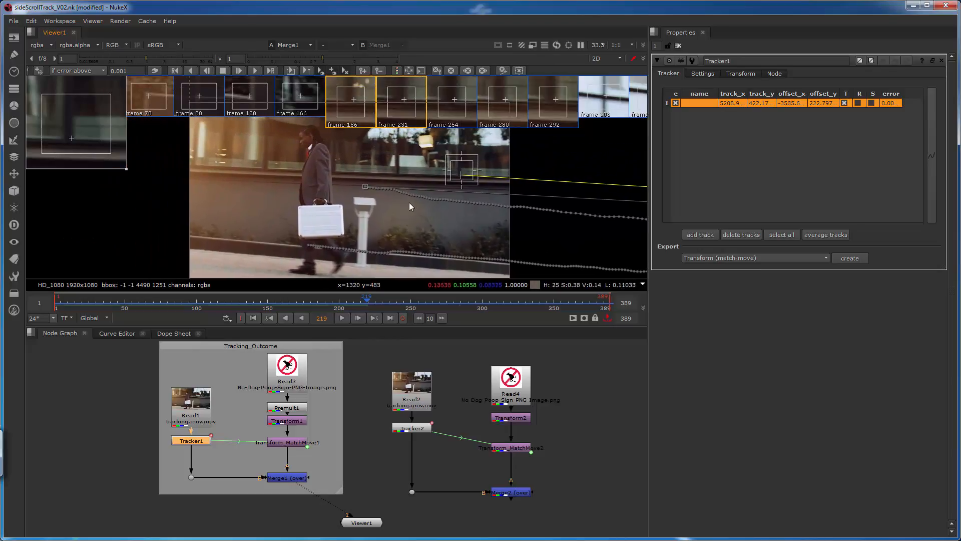
pyautogui.press('-')
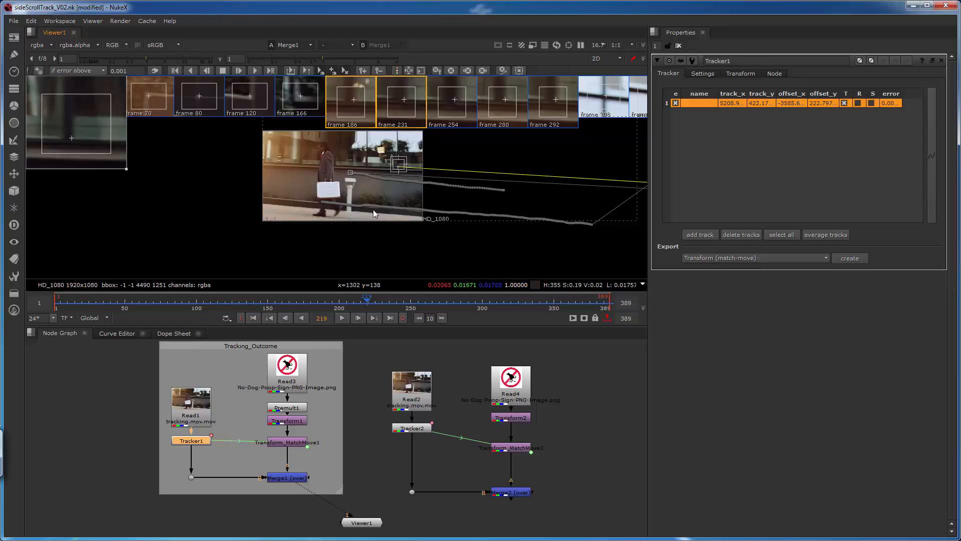
pyautogui.press('=')
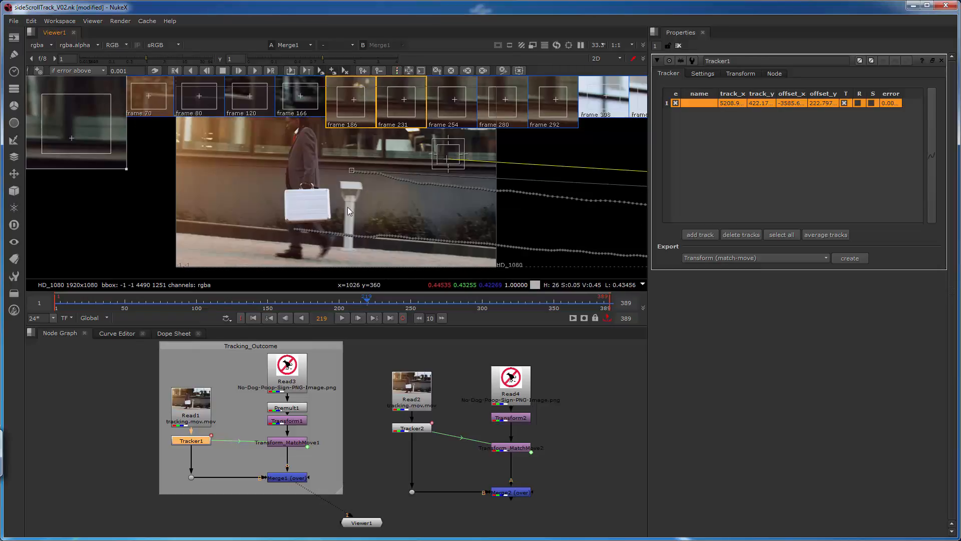